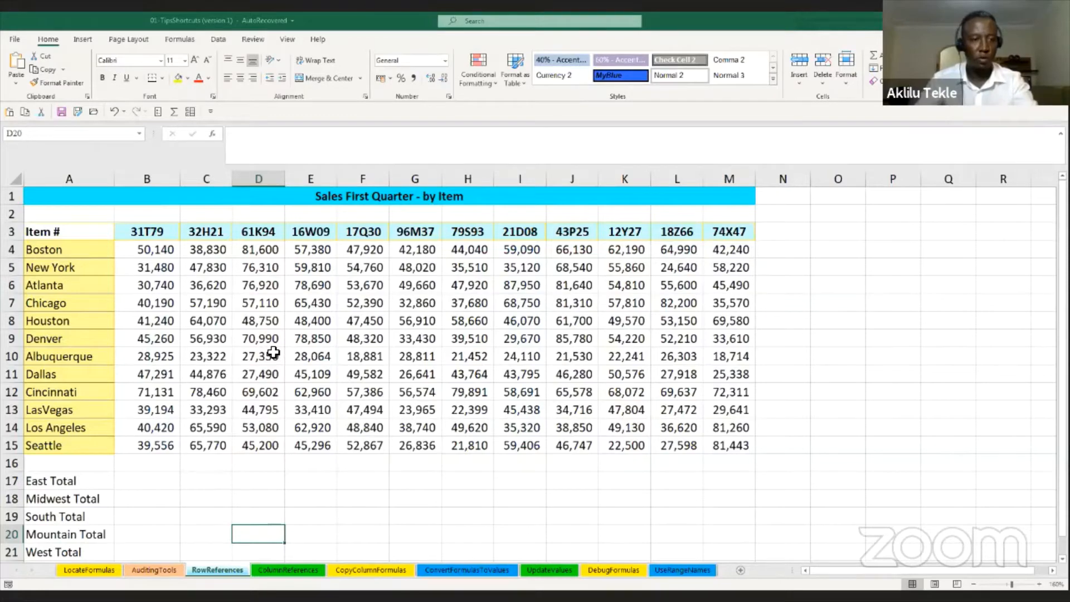
# Step: Examine the first-quarter sales table's title, the Boston row and the item number headers in B3:M3
pyautogui.scroll(-2, 273, 352)
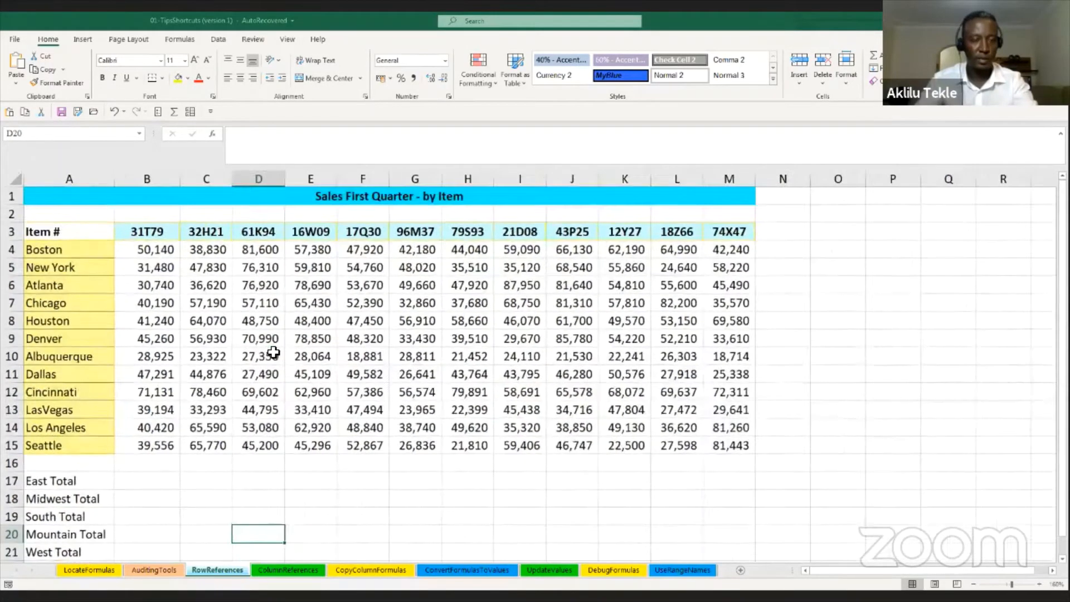
pyautogui.scroll(-4, 274, 352)
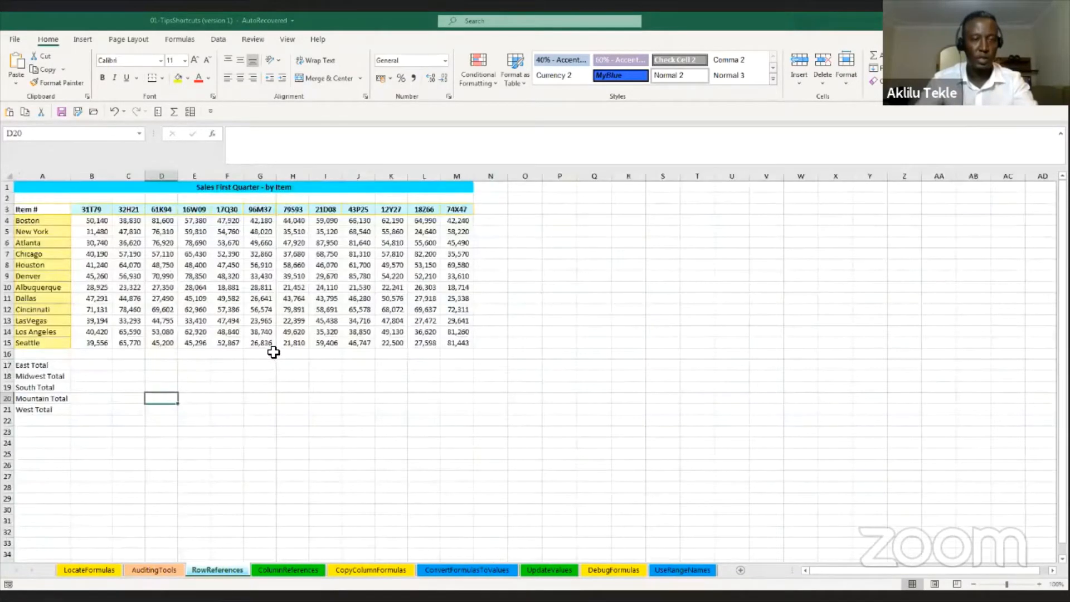
pyautogui.scroll(2, 273, 352)
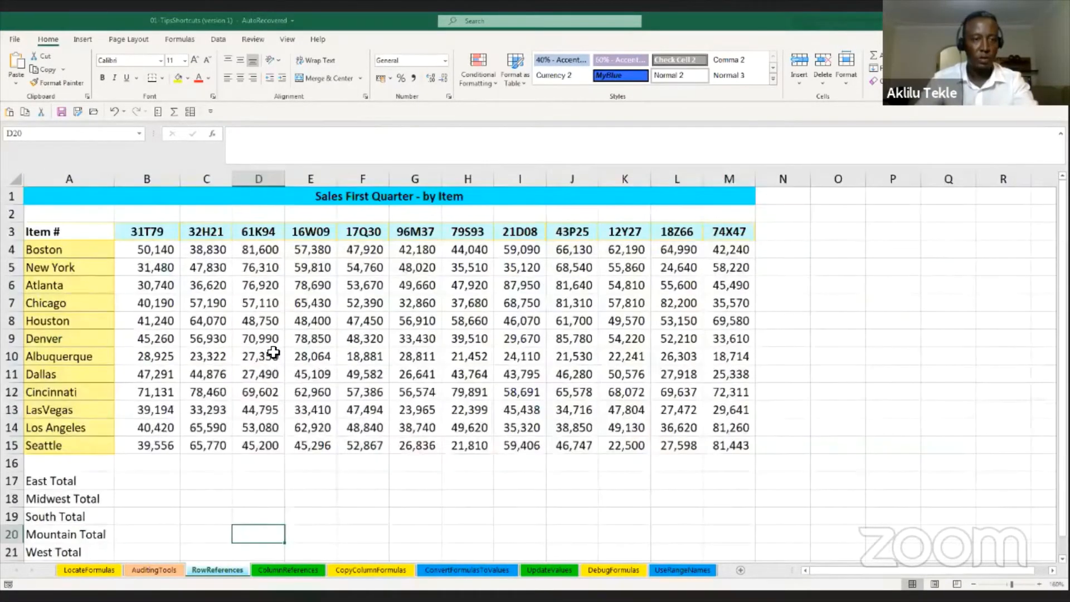
pyautogui.scroll(5, 274, 352)
pyautogui.scroll(1, 274, 353)
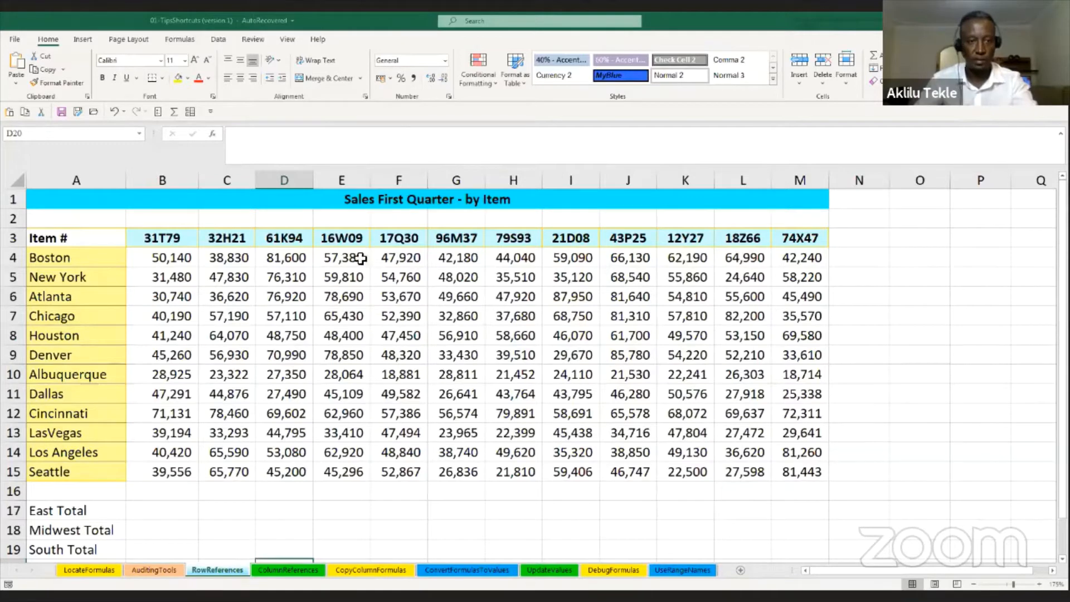
pyautogui.click(362, 202)
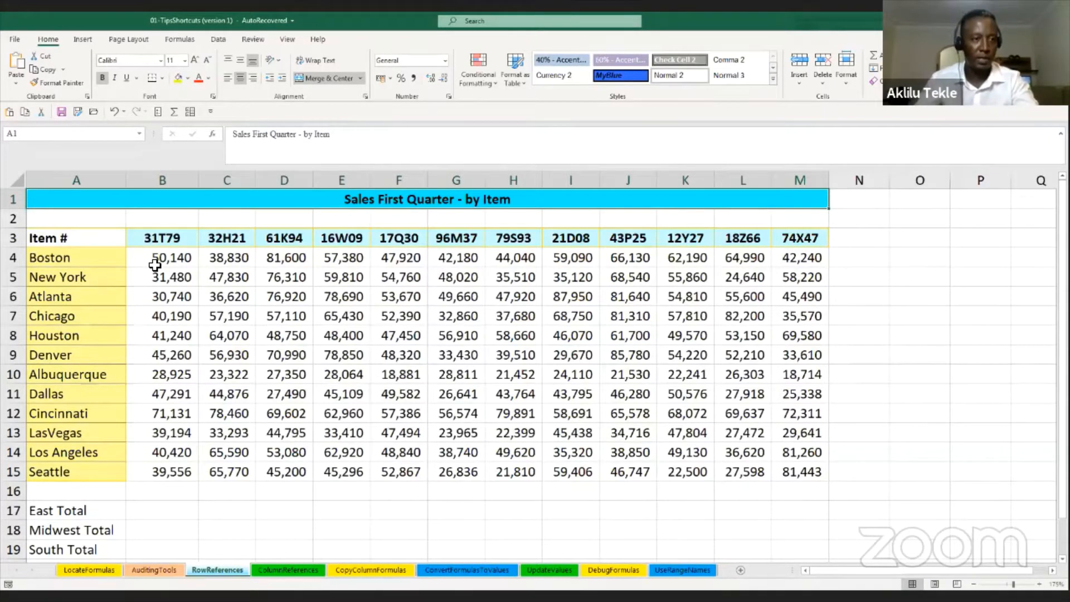
pyautogui.click(13, 258)
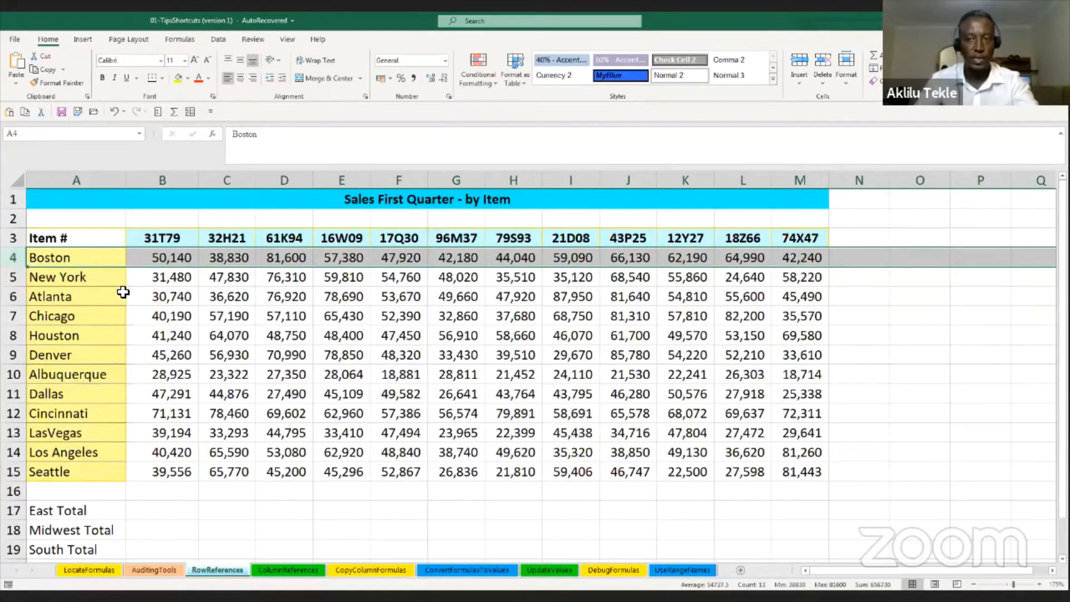
pyautogui.click(172, 243)
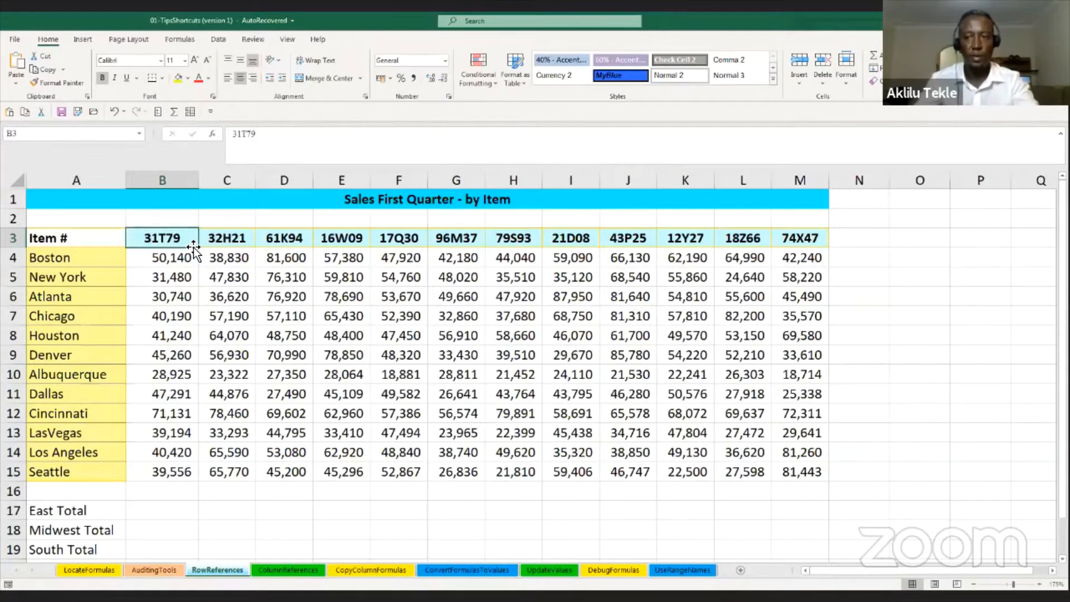
pyautogui.click(227, 237)
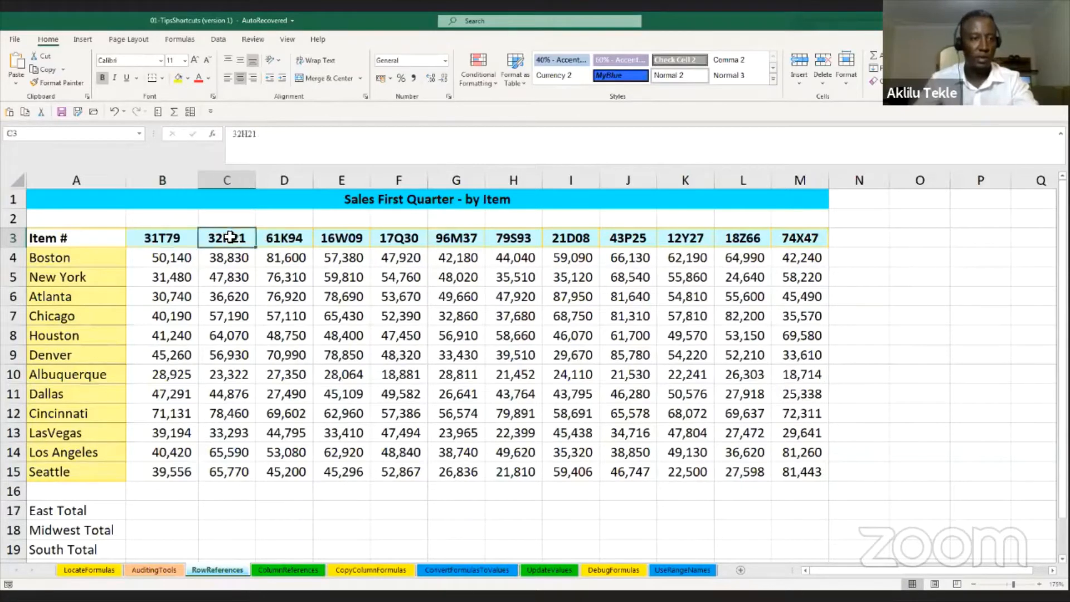
pyautogui.click(177, 236)
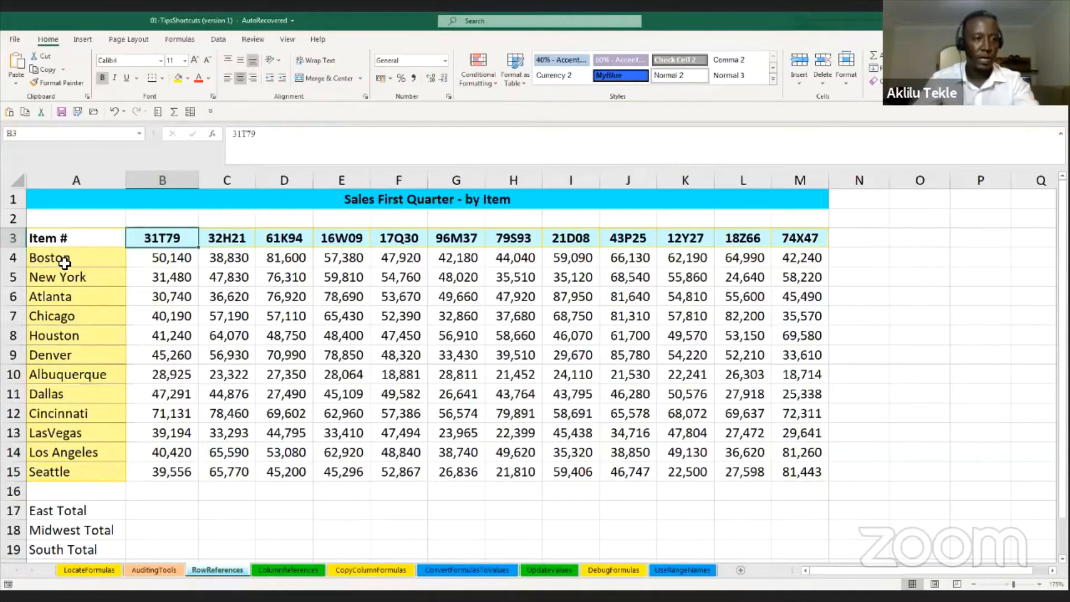
pyautogui.moveTo(167, 243); pyautogui.dragTo(795, 243)
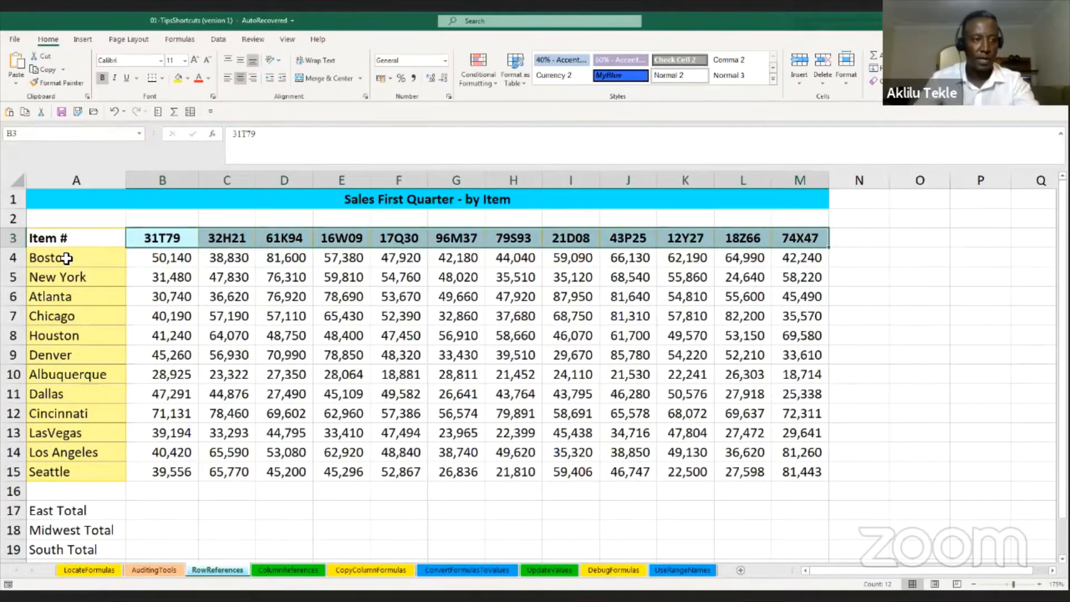
# Step: Examine the city sales rows from Boston to Denver and the East Total row that Boston and New York relate to
pyautogui.click(65, 258)
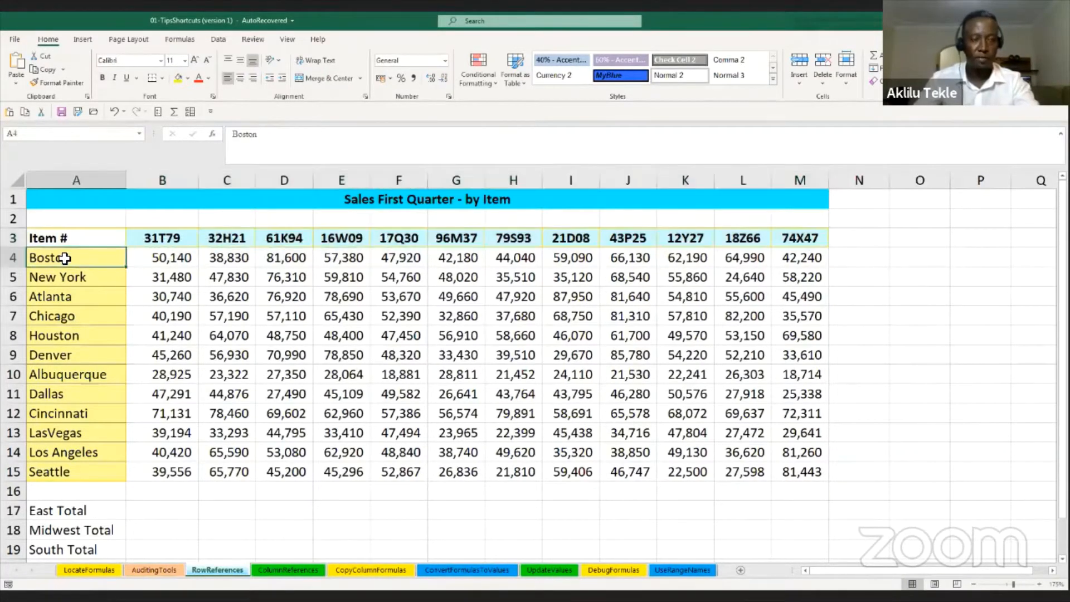
pyautogui.click(22, 258)
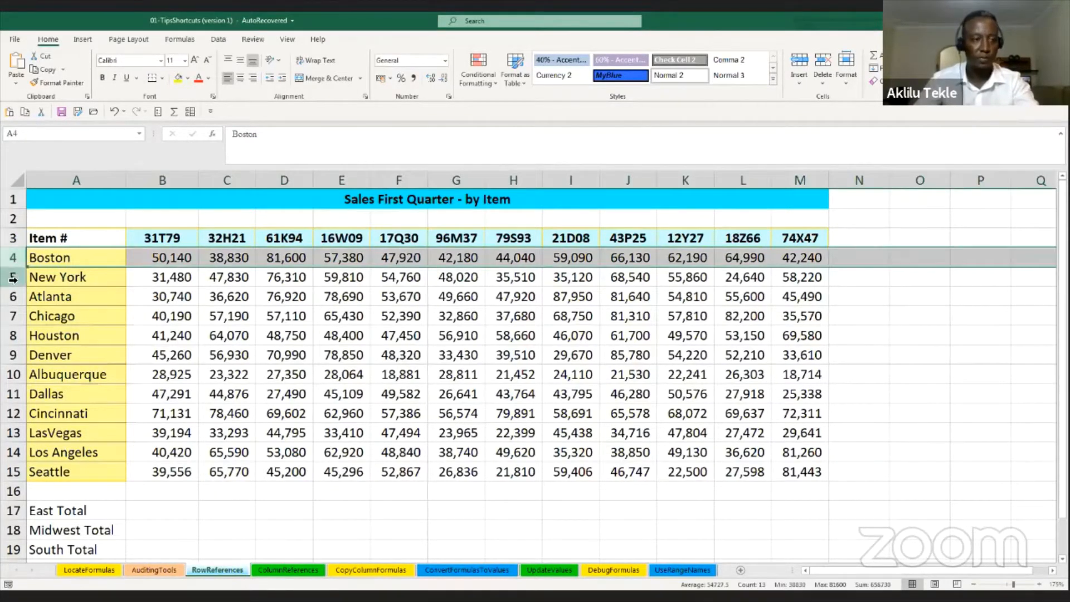
pyautogui.click(13, 276)
pyautogui.click(9, 297)
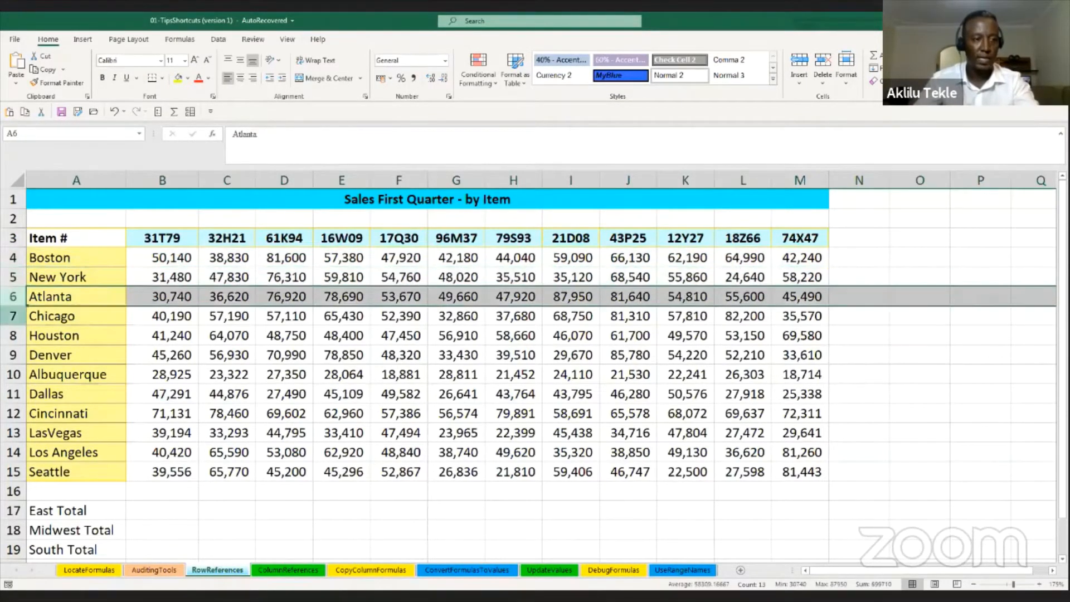
pyautogui.click(11, 316)
pyautogui.click(12, 335)
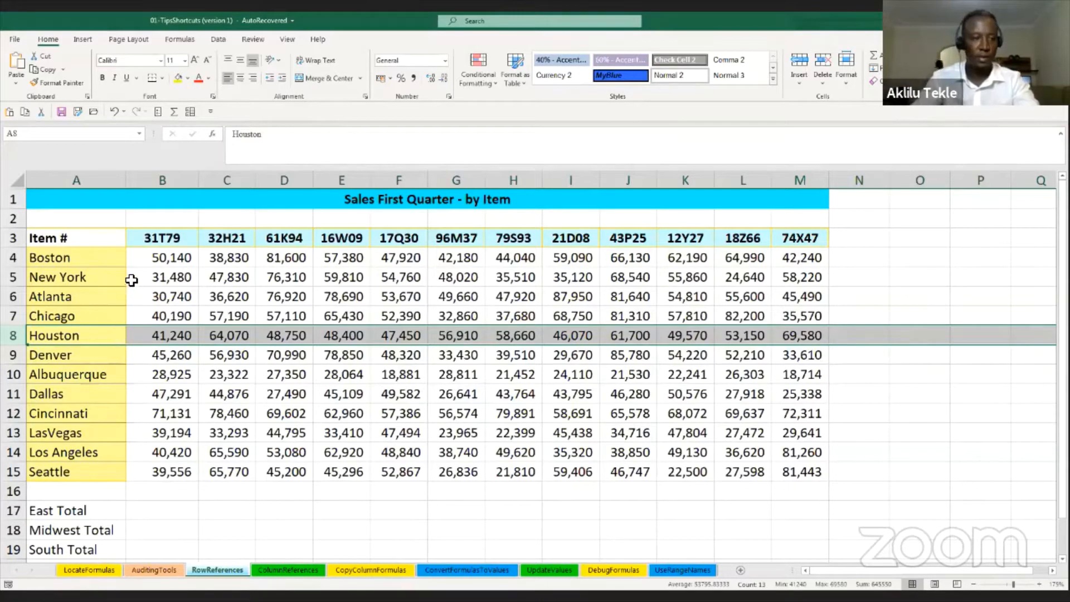
pyautogui.click(29, 359)
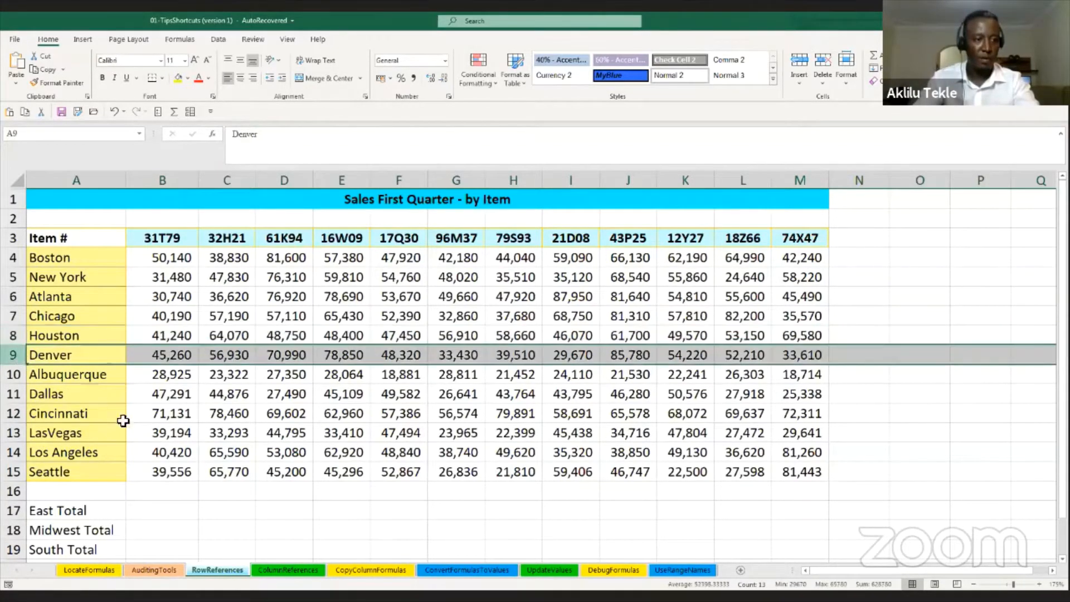
pyautogui.click(148, 511)
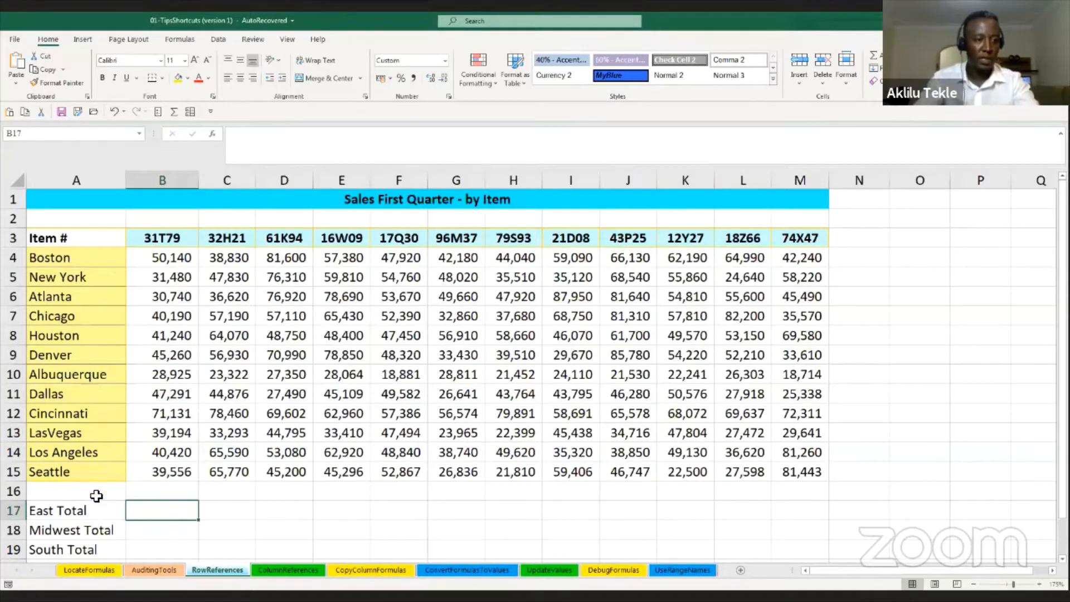
pyautogui.click(82, 513)
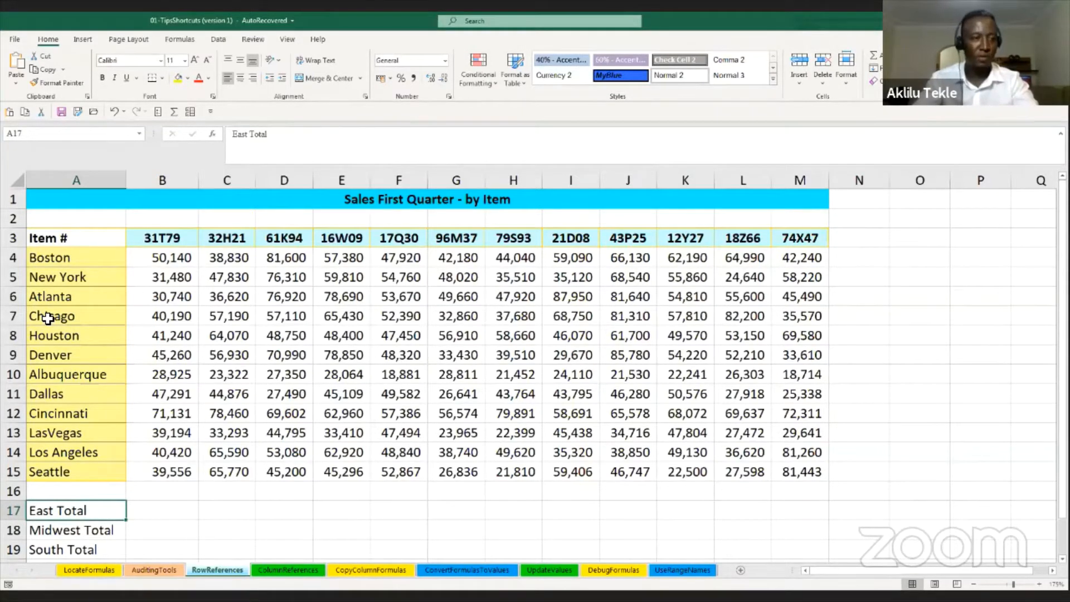
pyautogui.click(13, 258)
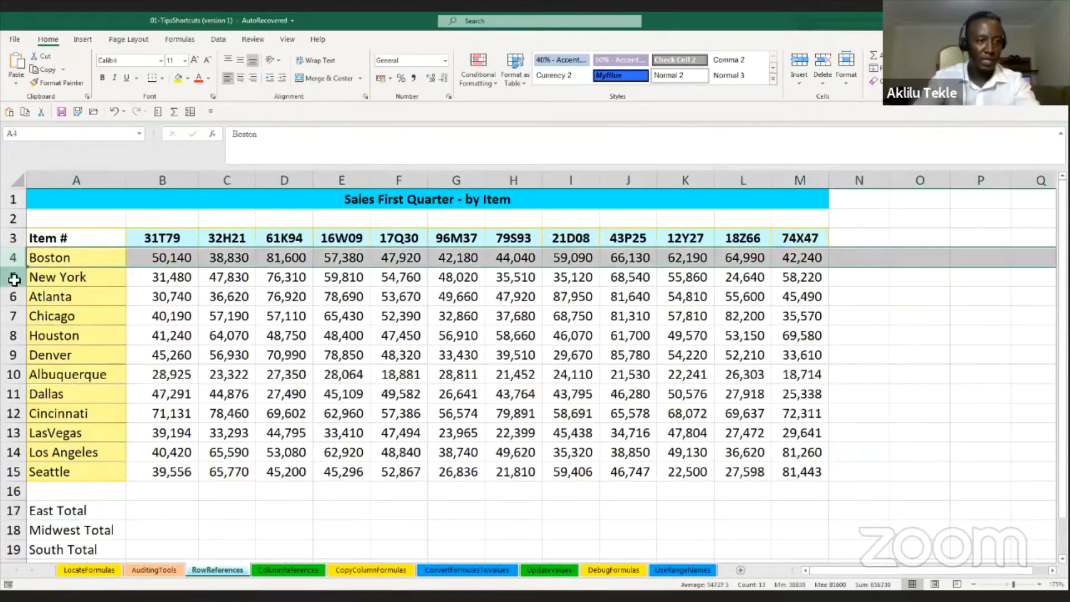
pyautogui.click(14, 280)
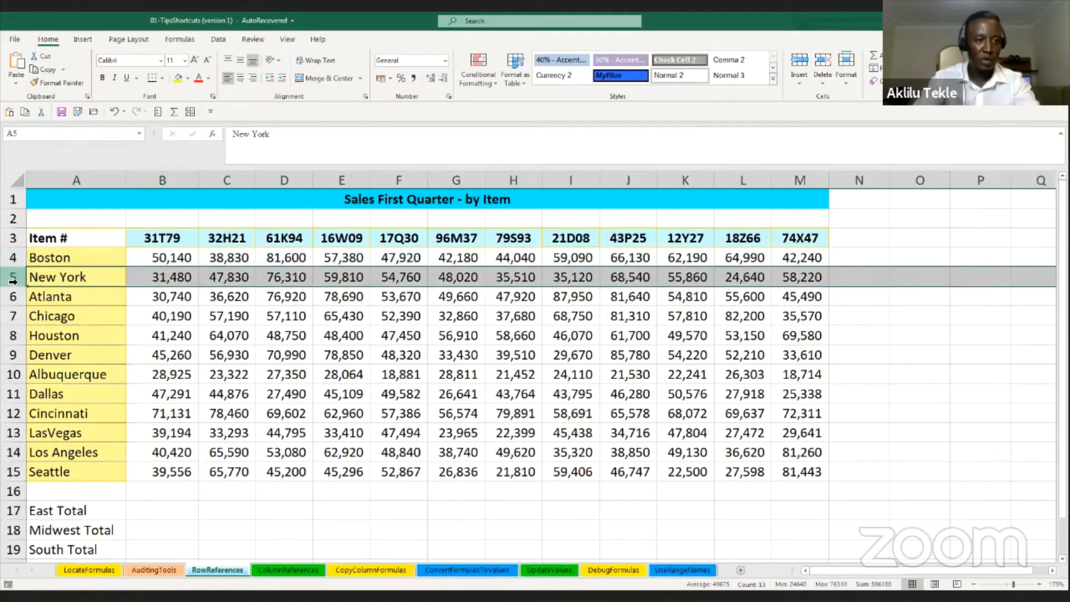
# Step: Total Boston's sales in the East Total cell B17 with the AutoSum formula =SUM(B4:M4)
pyautogui.click(148, 513)
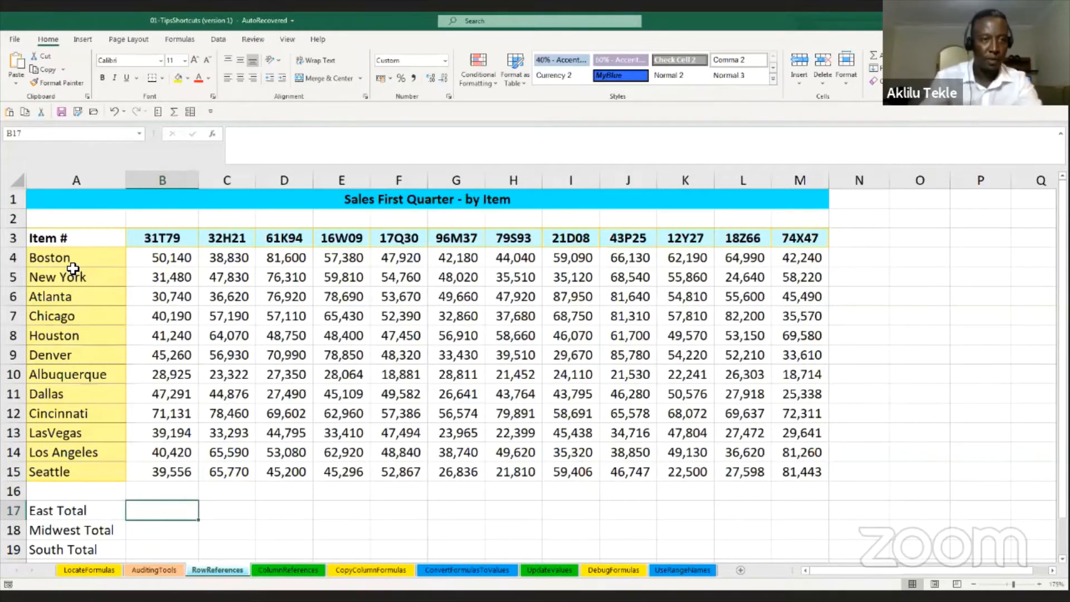
pyautogui.click(173, 112)
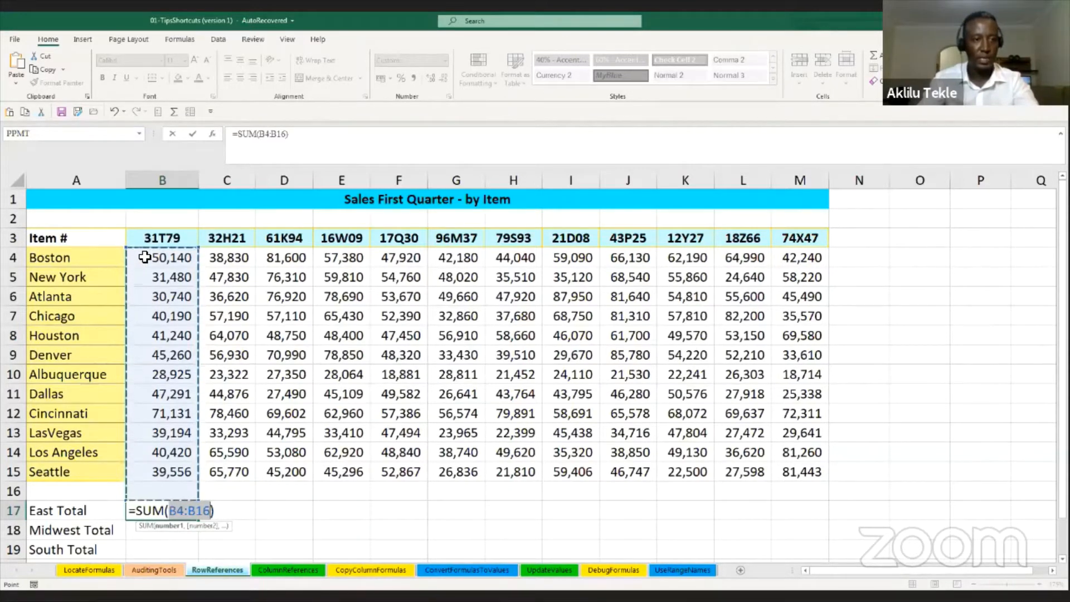
pyautogui.click(146, 257)
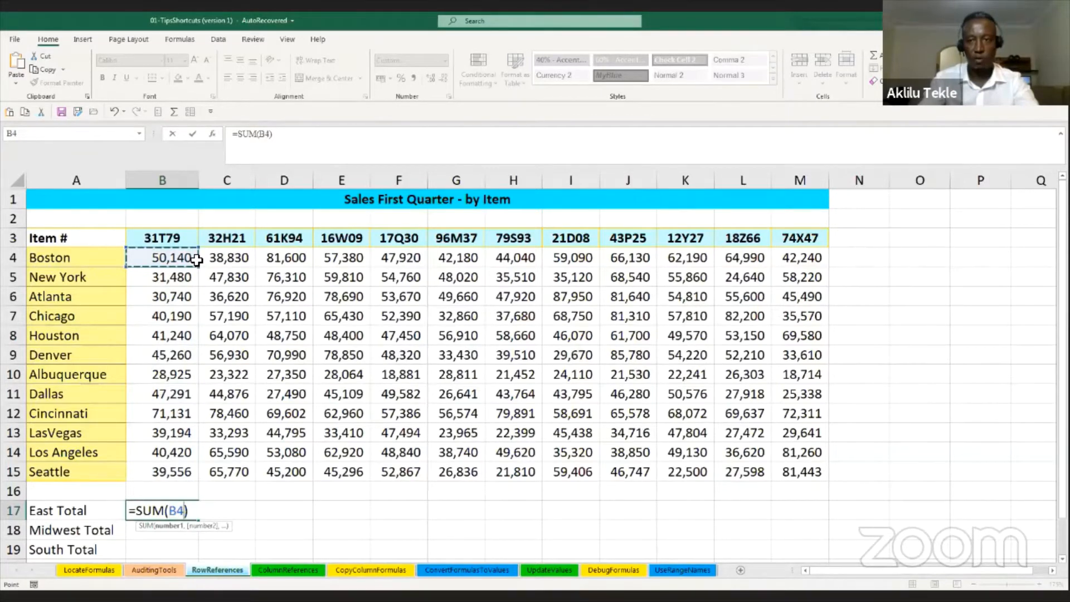
pyautogui.moveTo(196, 259); pyautogui.dragTo(786, 263)
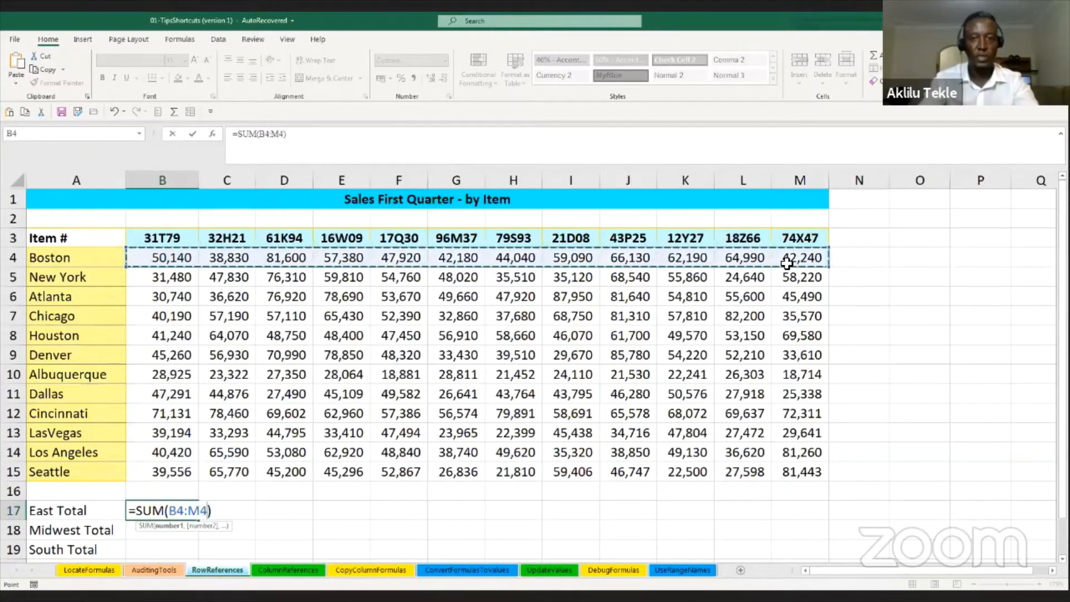
pyautogui.press('Return')
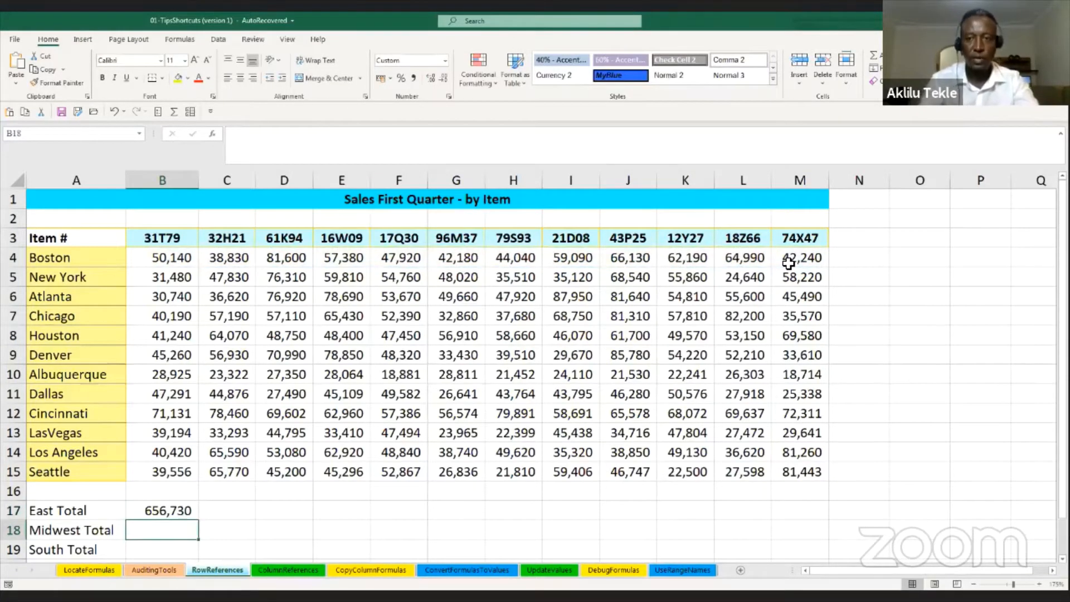
# Step: Add the new item header 73x75 in N3 and clear the stray x from O3
pyautogui.click(845, 237)
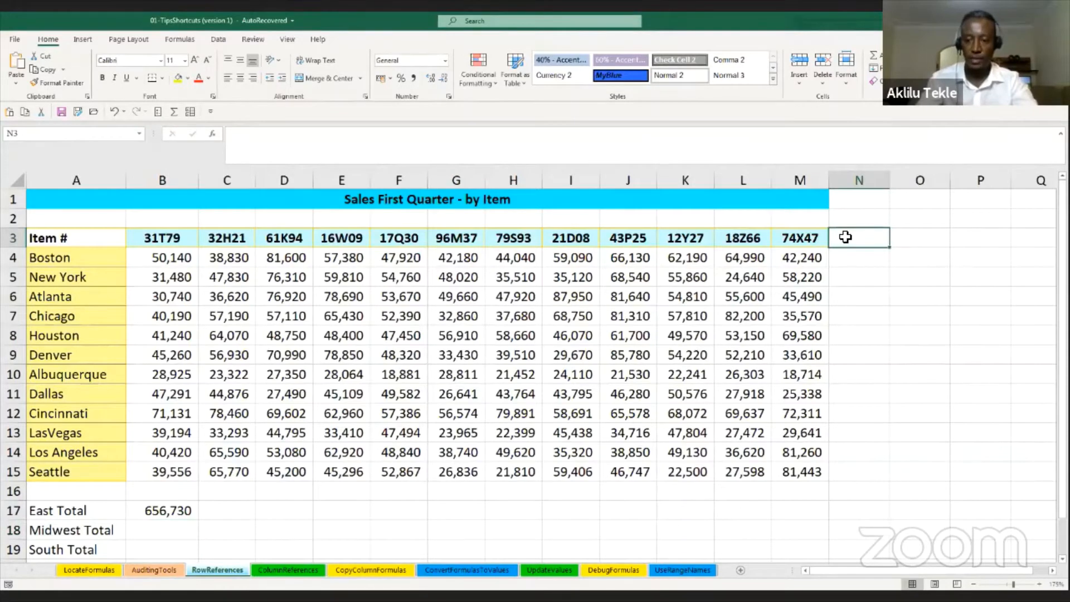
pyautogui.write('7')
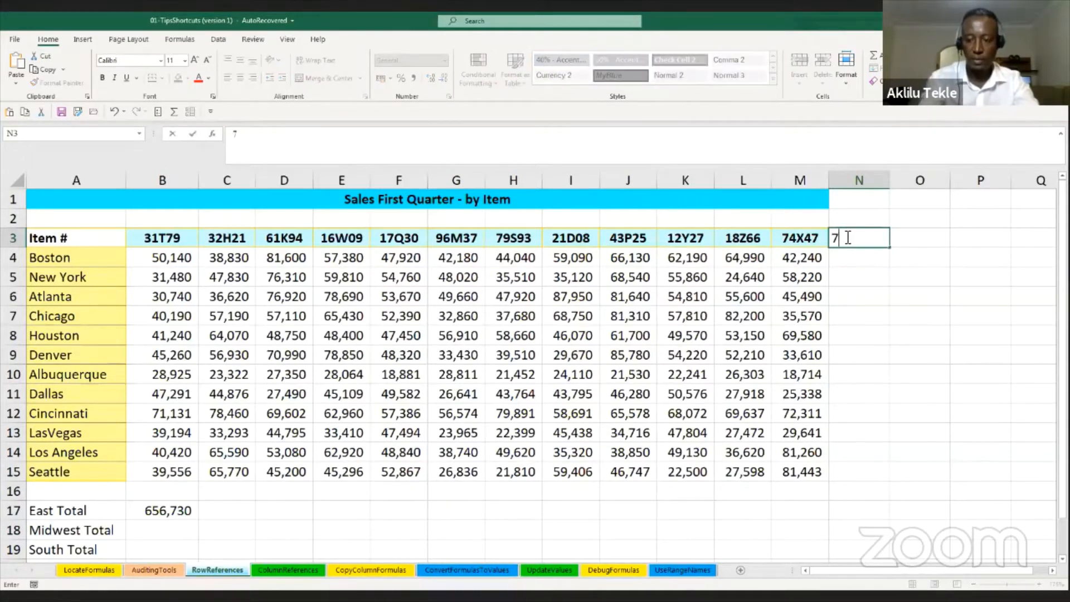
pyautogui.write('3')
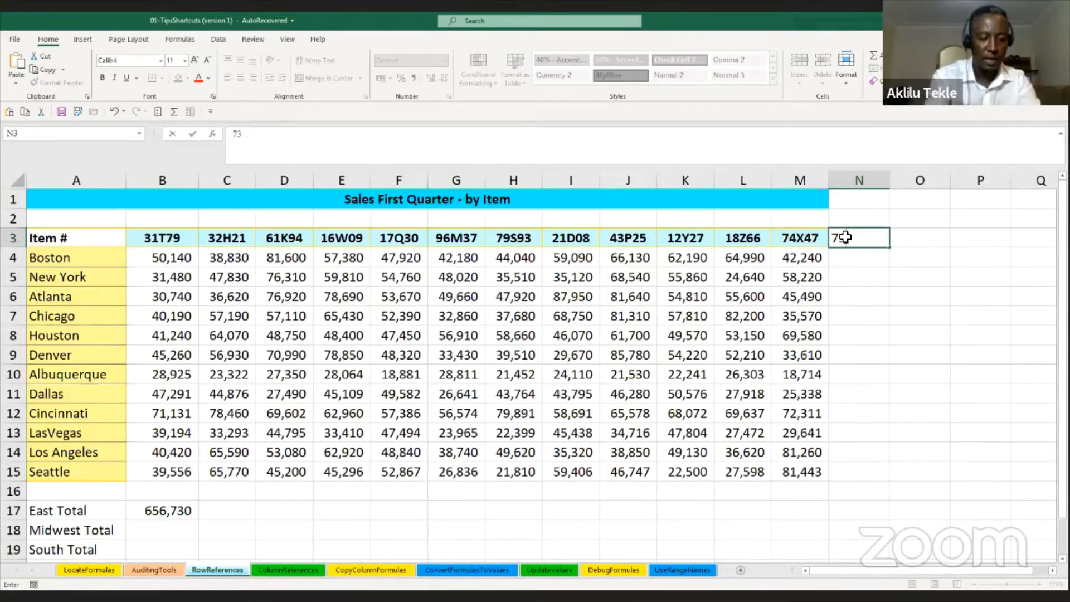
pyautogui.press('Tab')
pyautogui.write('x')
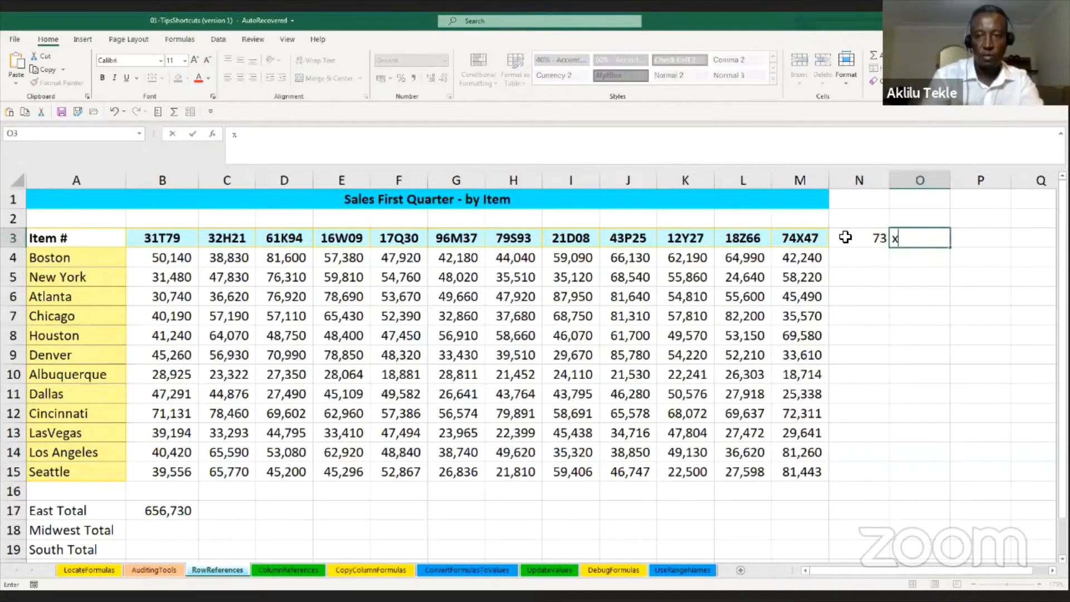
pyautogui.click(851, 237)
pyautogui.doubleClick(851, 237)
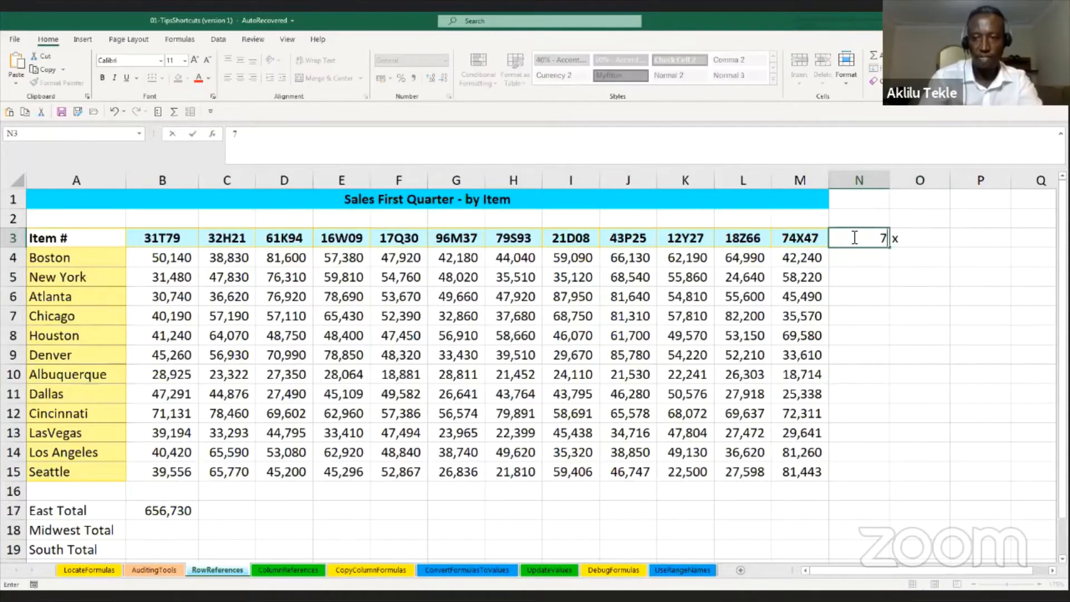
pyautogui.write('x')
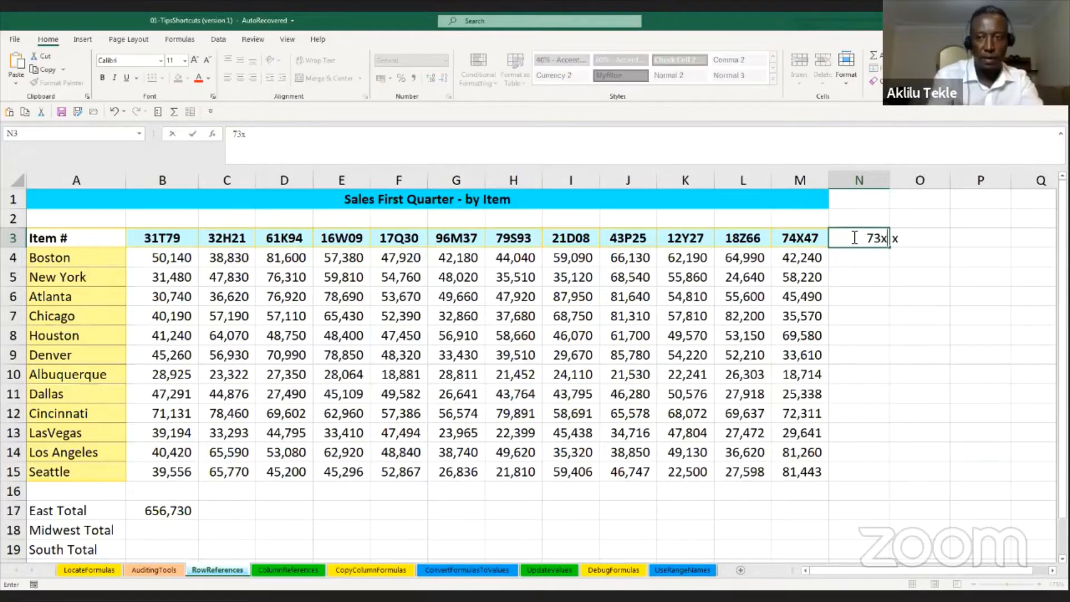
pyautogui.write('75')
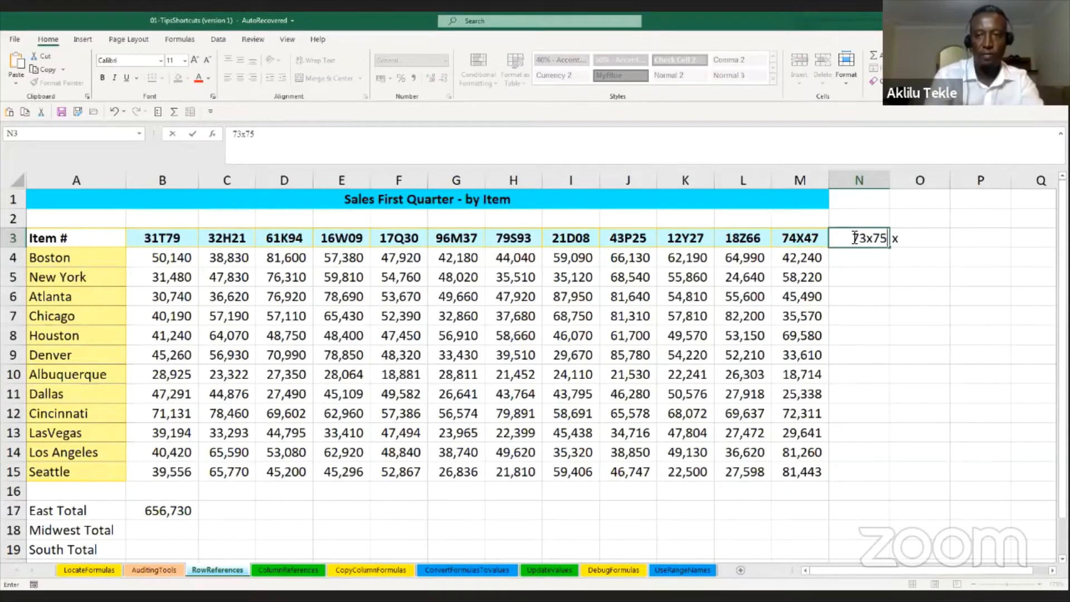
pyautogui.click(909, 241)
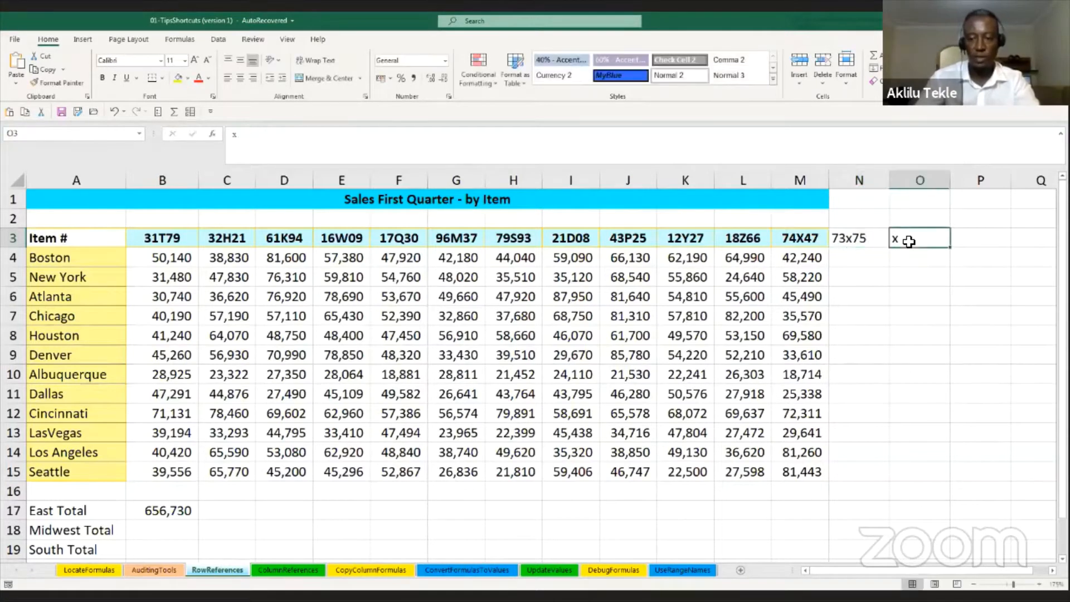
pyautogui.press('Delete')
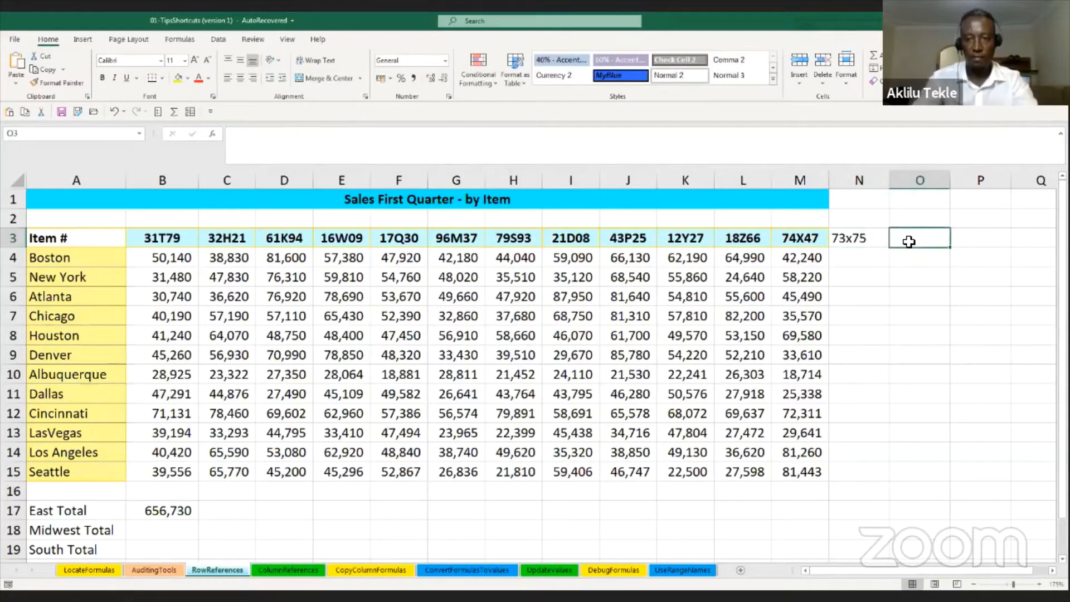
# Step: Enter 10,000 as Boston's sales for item 73x75 in N4 and check it against the East Total formula
pyautogui.click(847, 258)
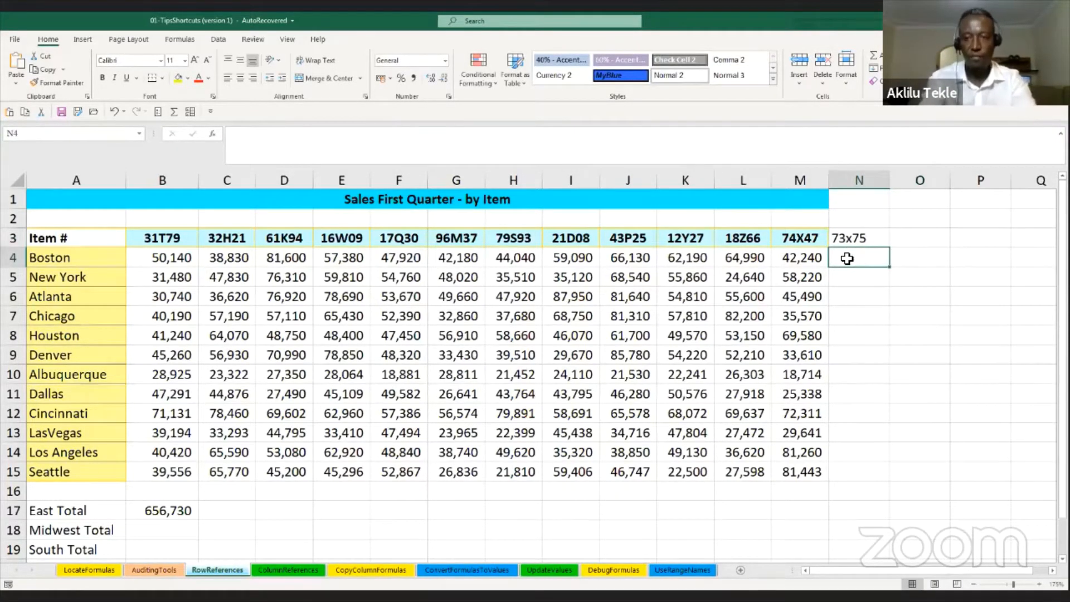
pyautogui.write('10')
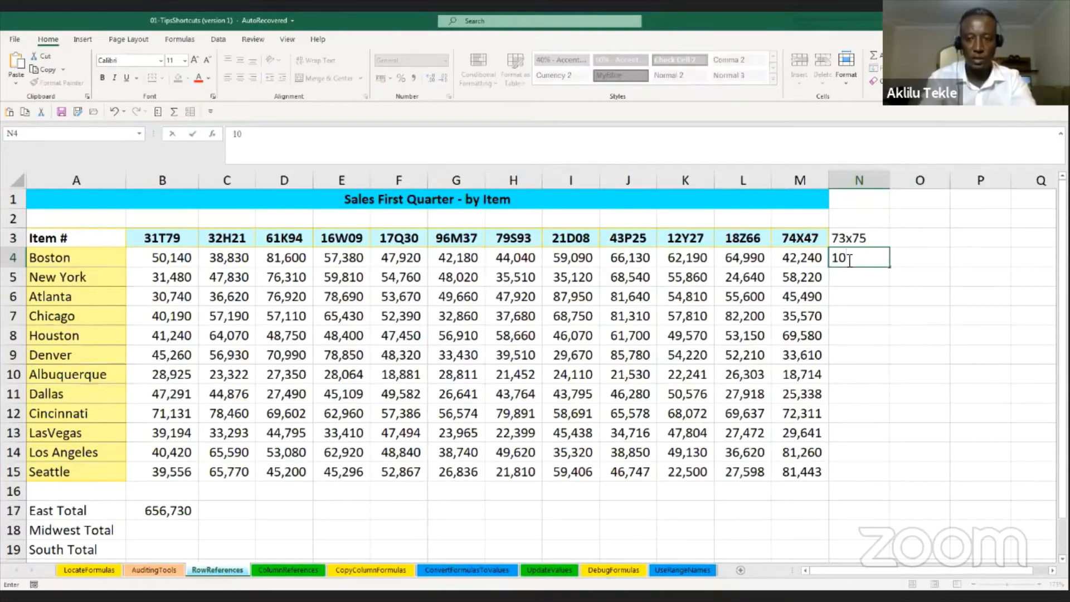
pyautogui.write(',000')
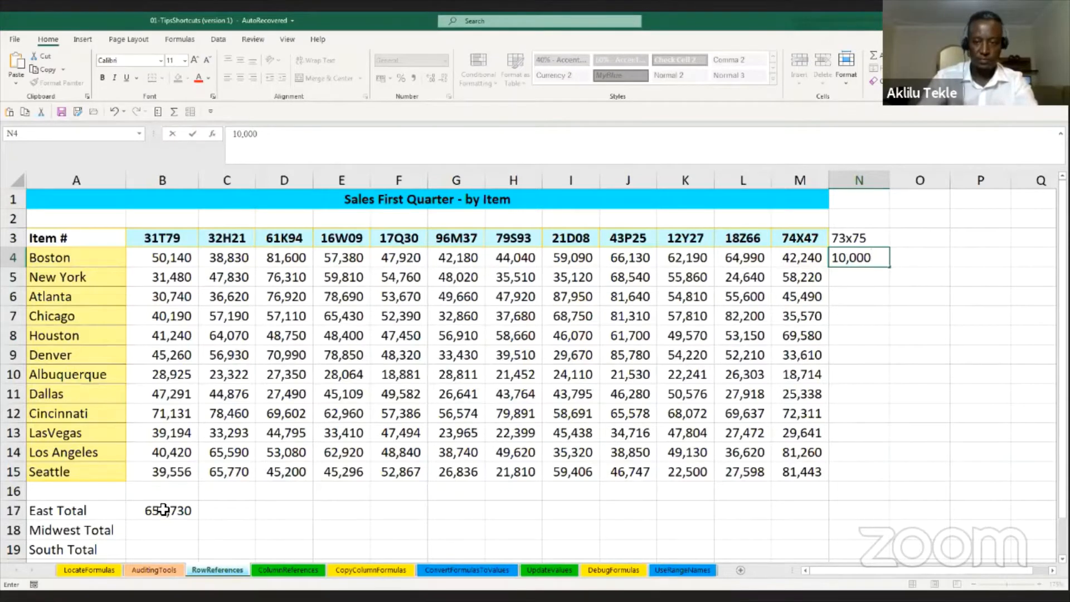
pyautogui.press('Return')
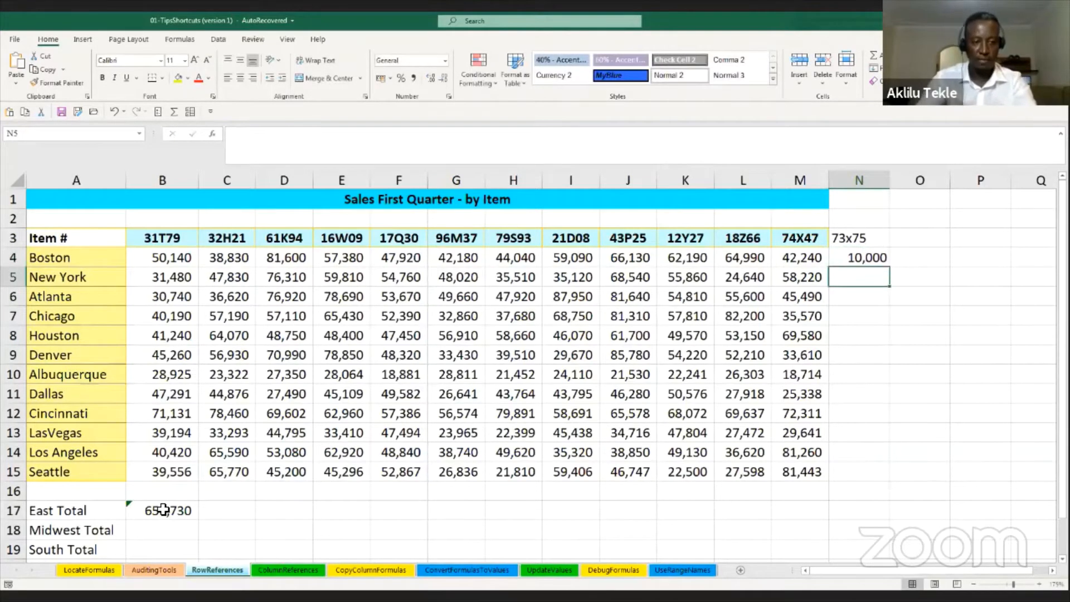
pyautogui.click(163, 510)
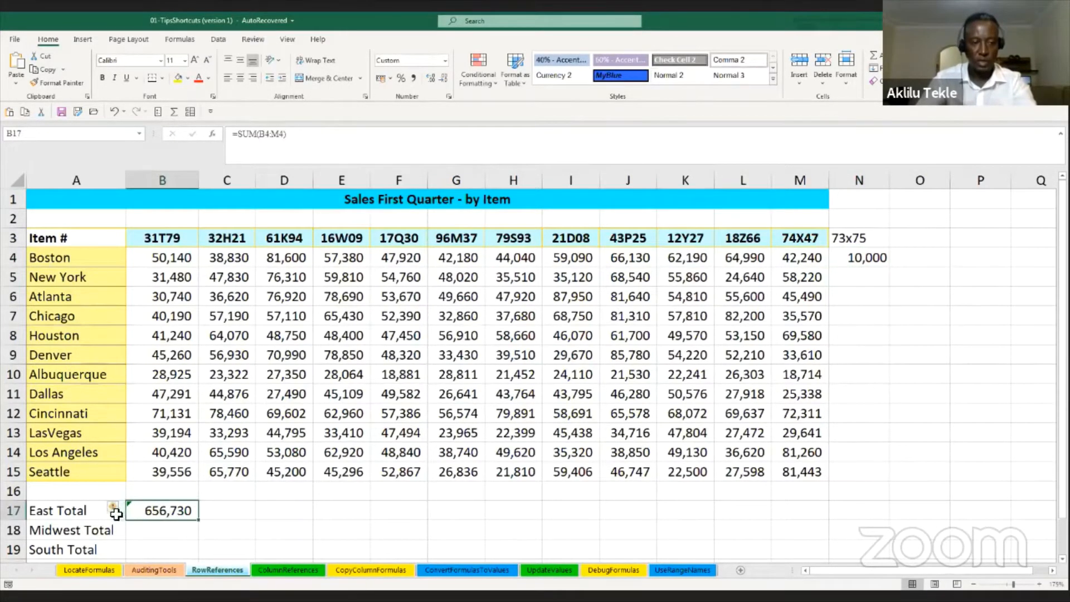
pyautogui.click(867, 262)
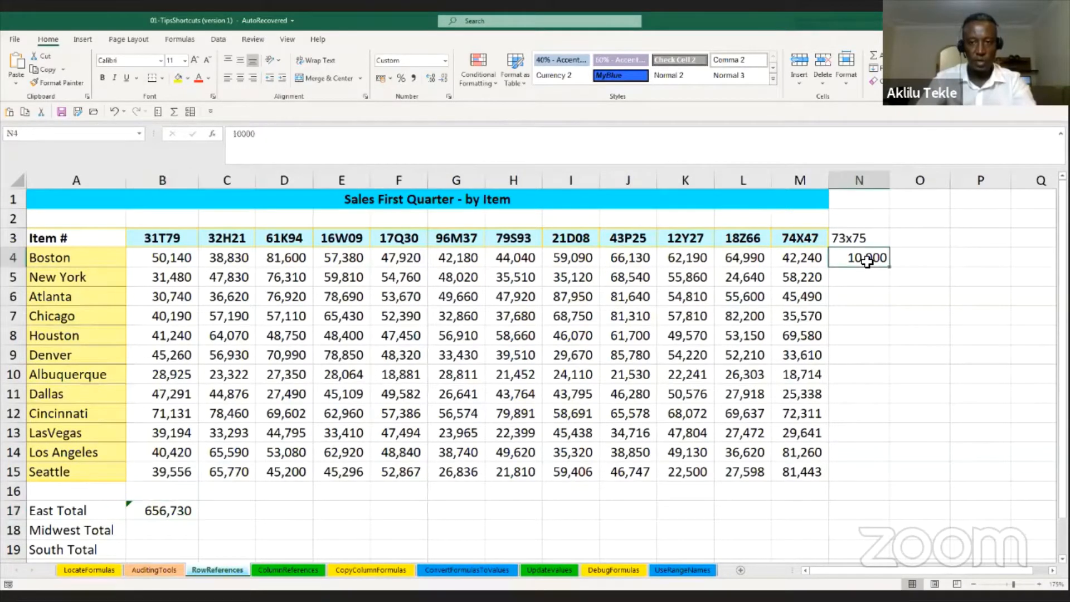
# Step: Clear the East Total formula from B17 and Boston's added sales value from N4
pyautogui.click(184, 510)
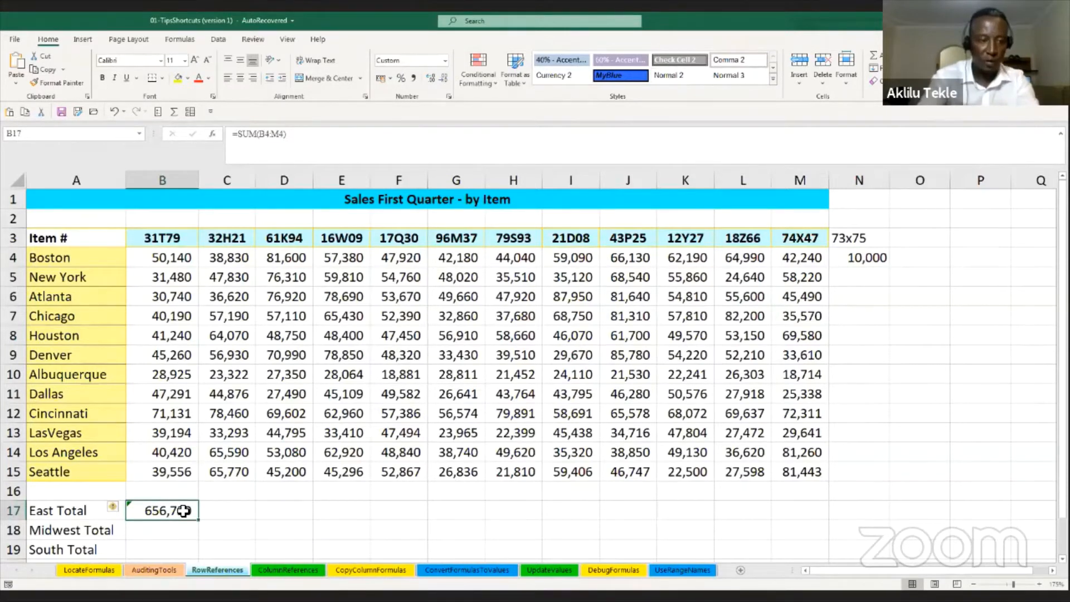
pyautogui.press('Delete')
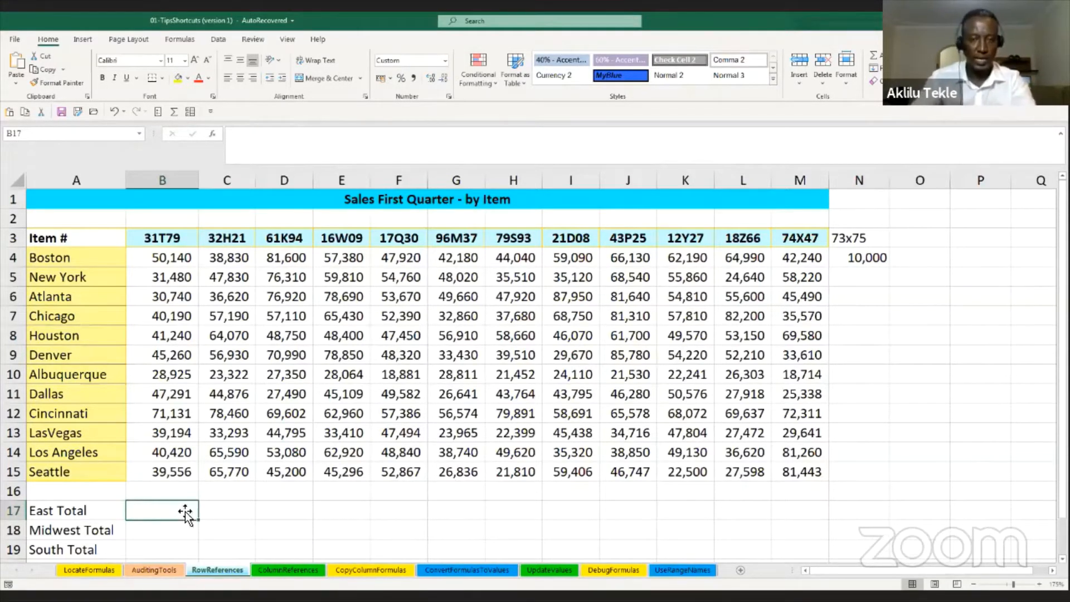
pyautogui.click(865, 253)
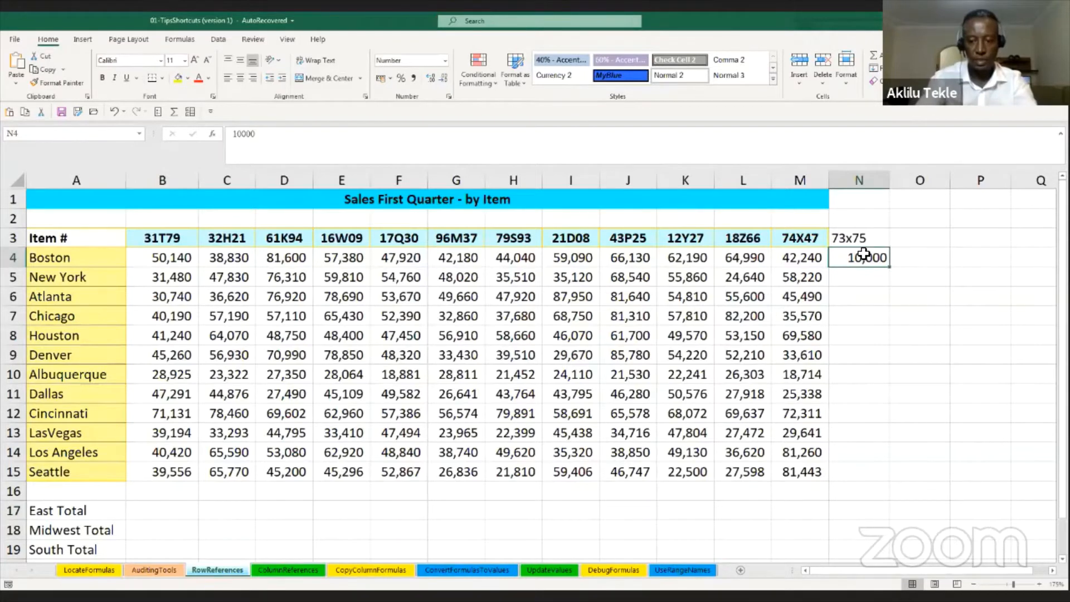
pyautogui.press('Delete')
# Step: Total the entire Boston row in the East Total cell B17 with the AutoSum formula =SUM(4:4)
pyautogui.click(181, 506)
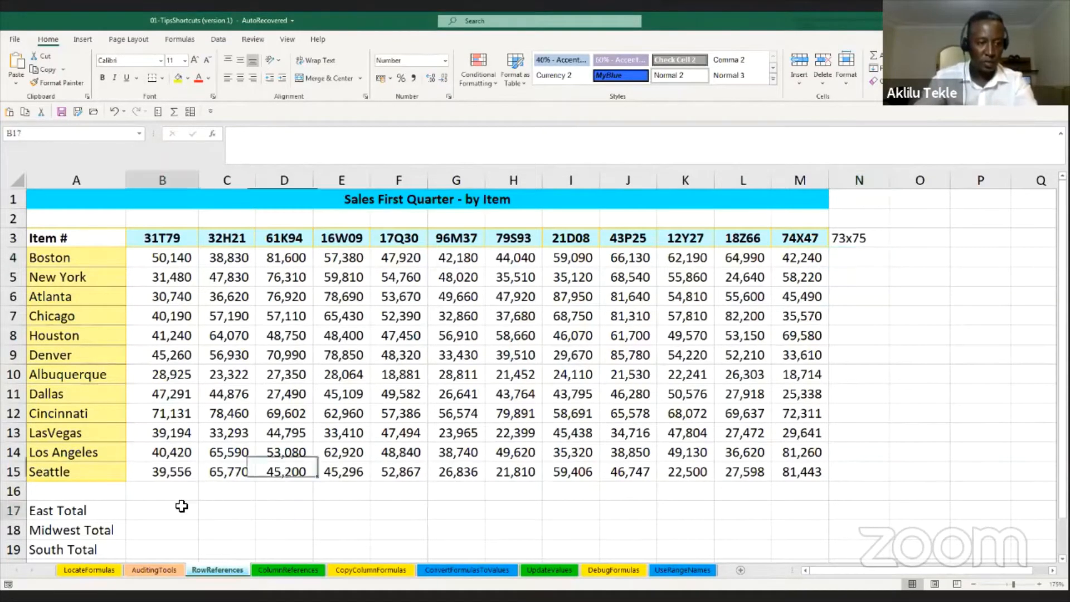
pyautogui.click(175, 111)
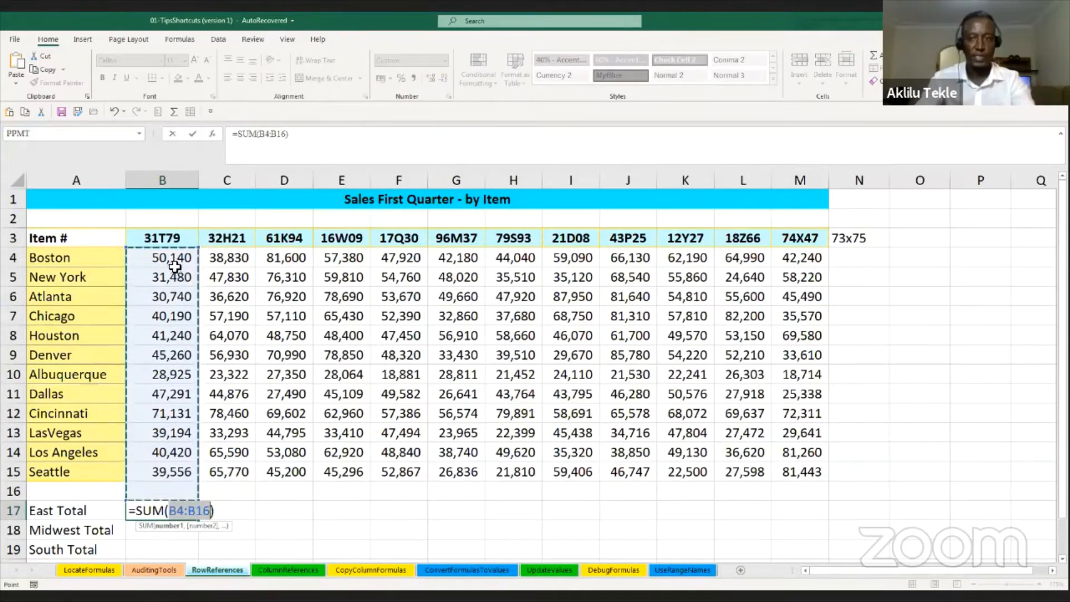
pyautogui.click(15, 260)
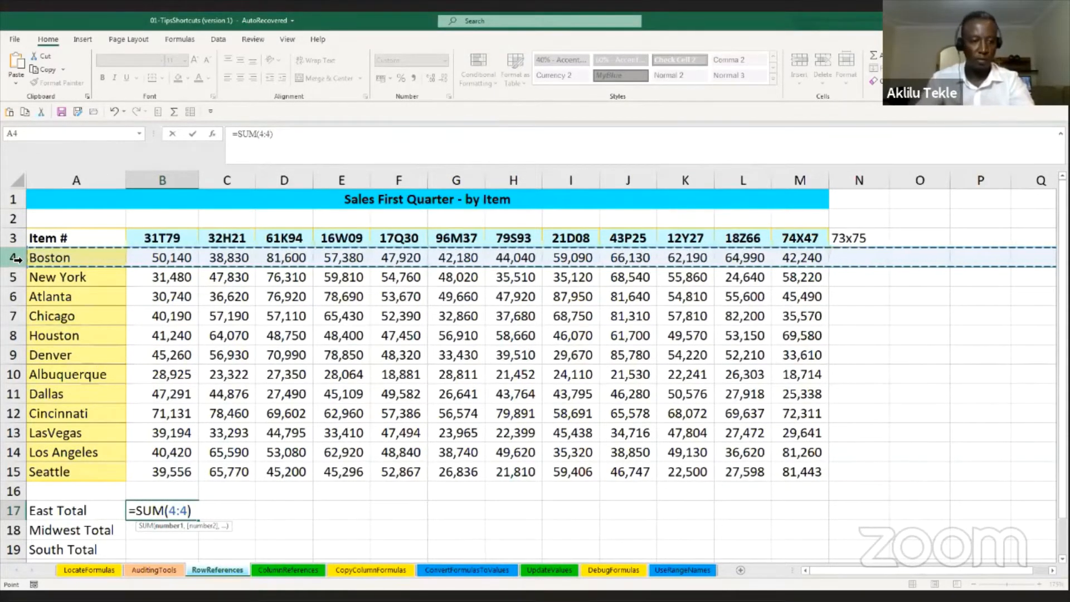
pyautogui.press('Return')
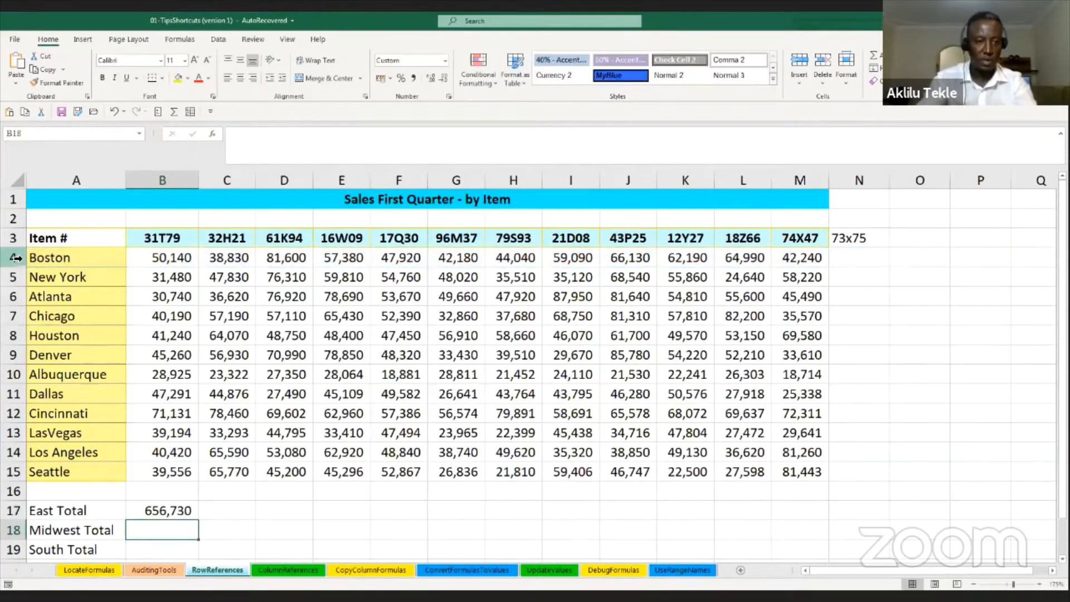
# Step: Enter 10000 as Boston's sales under header 73x75 in N4 and check the whole-row East Total in B17
pyautogui.click(851, 238)
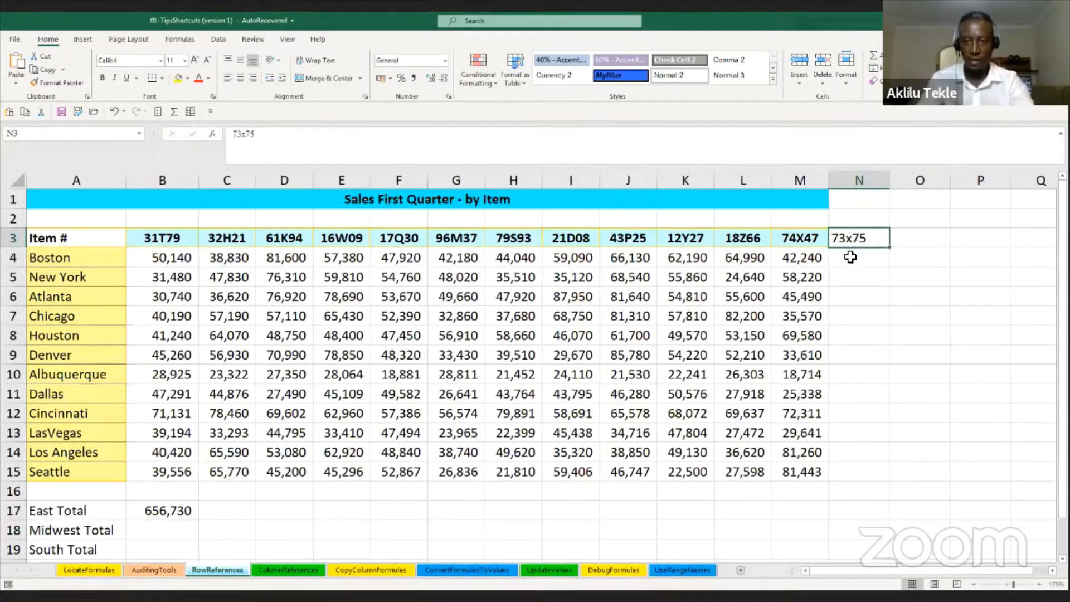
pyautogui.click(850, 257)
pyautogui.write('1000')
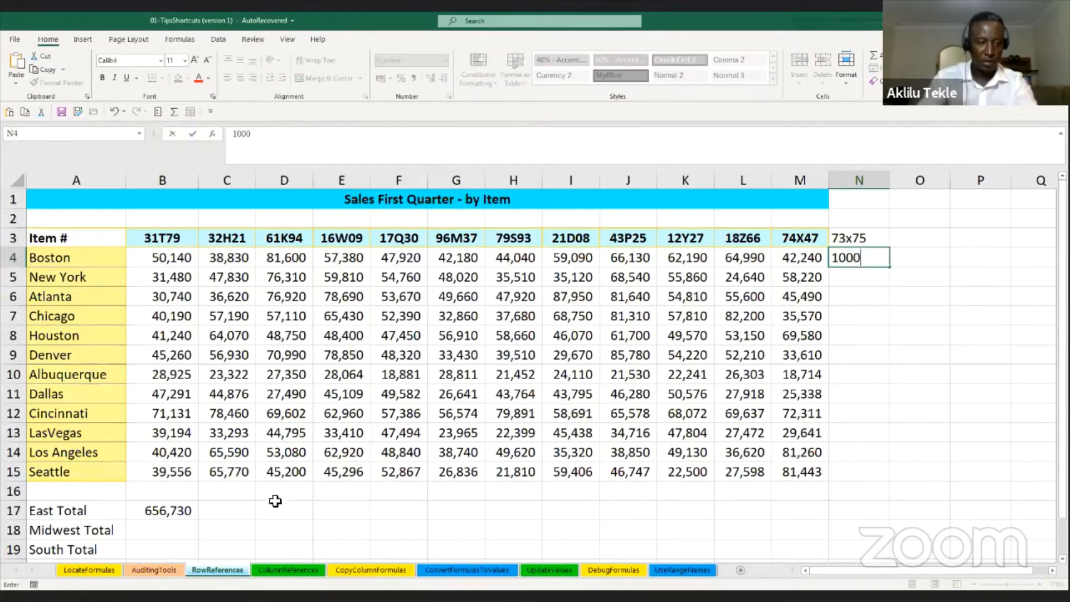
pyautogui.write('0')
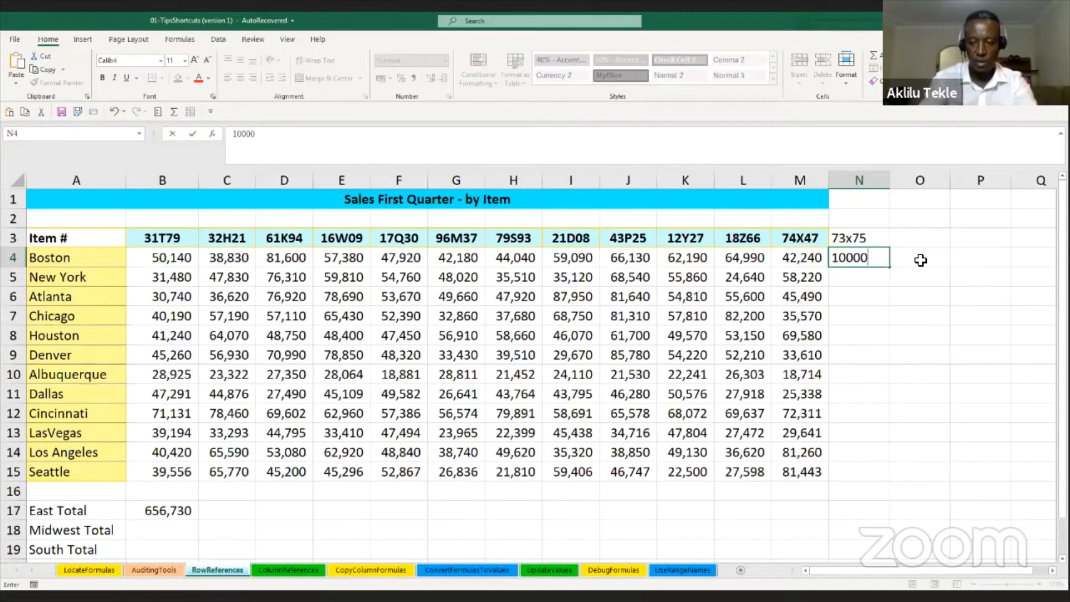
pyautogui.press('Return')
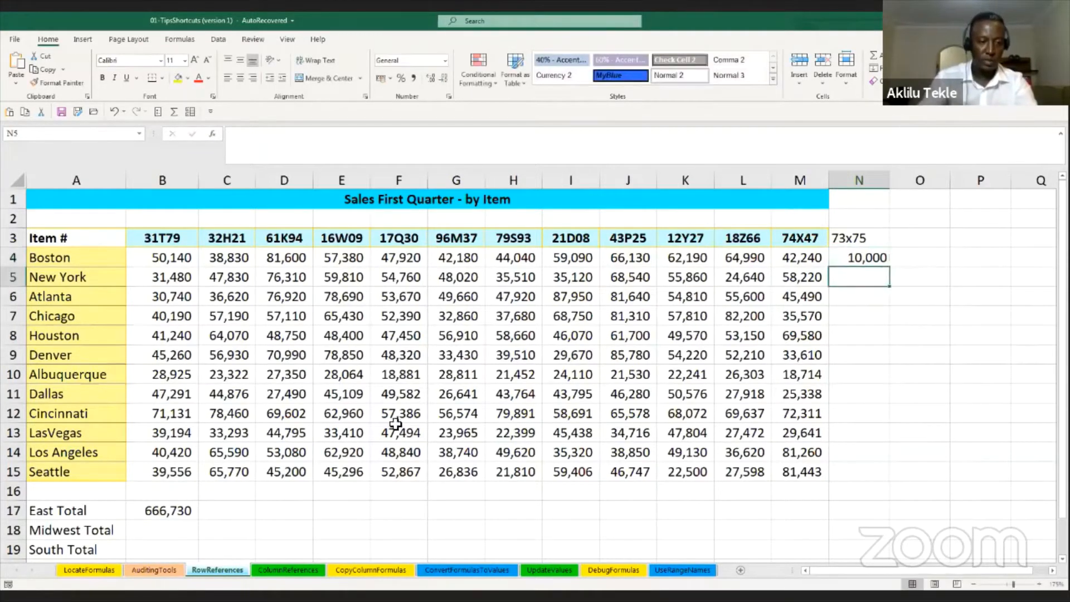
pyautogui.click(185, 511)
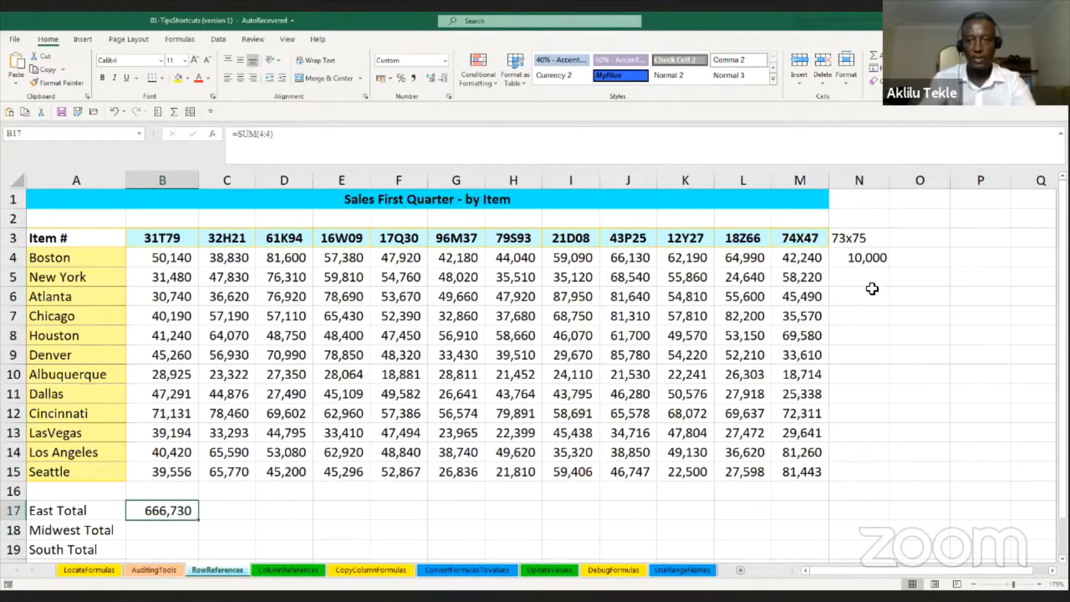
# Step: Add the item header 12x21 in O3 with Boston sales of 20000 in O4
pyautogui.click(900, 238)
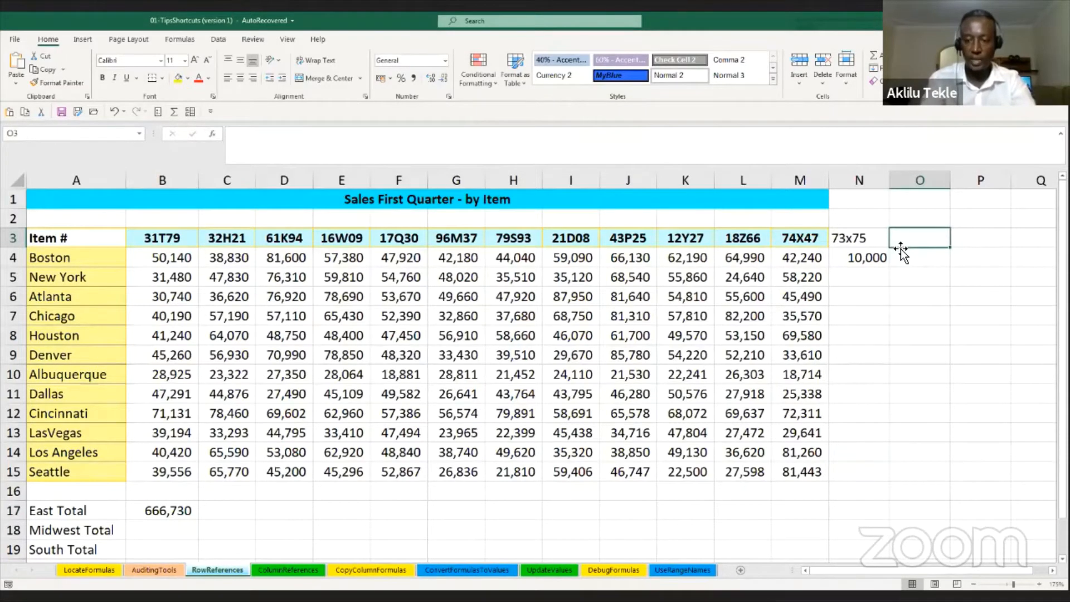
pyautogui.write('12x')
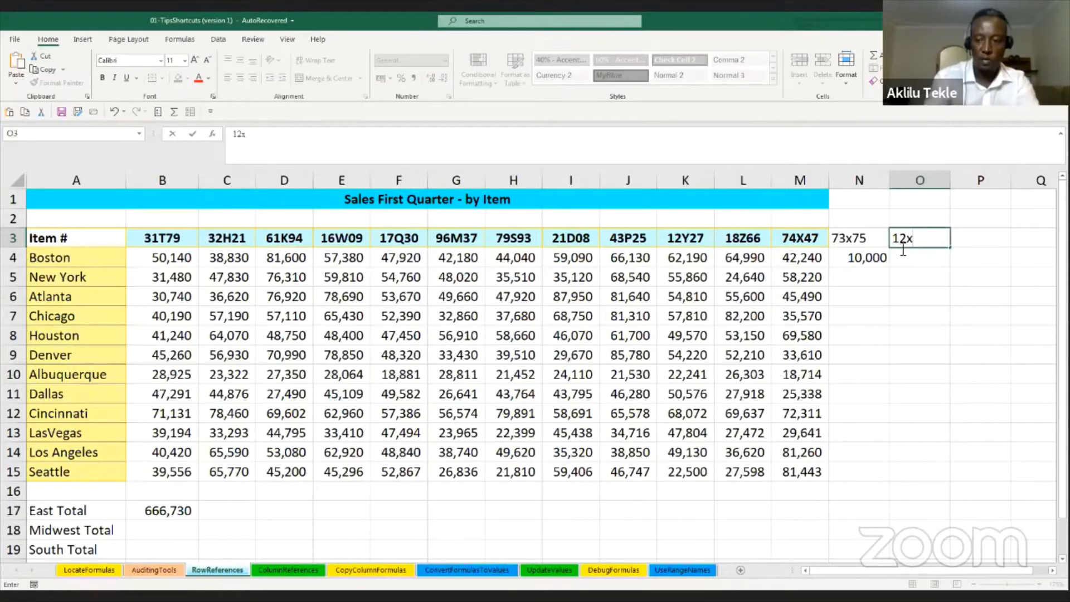
pyautogui.write('21')
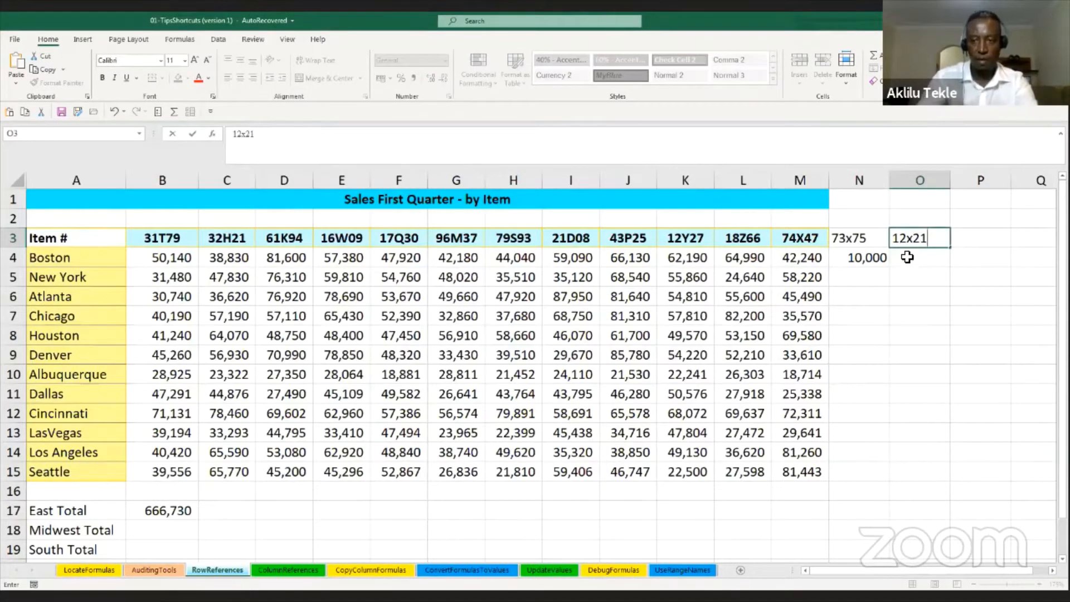
pyautogui.press('Return')
pyautogui.write('20000')
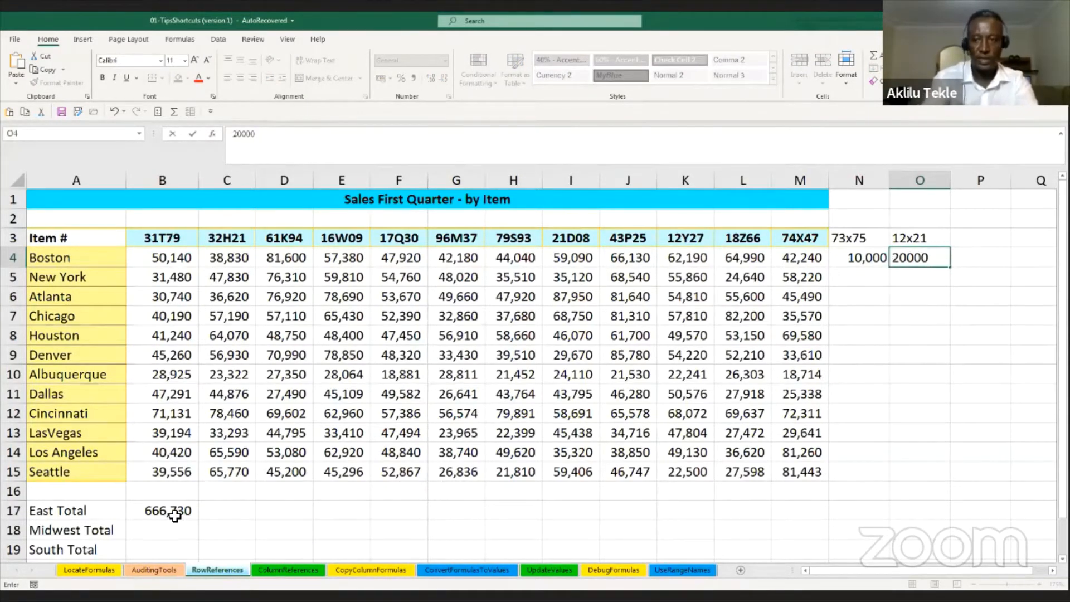
pyautogui.press('Return')
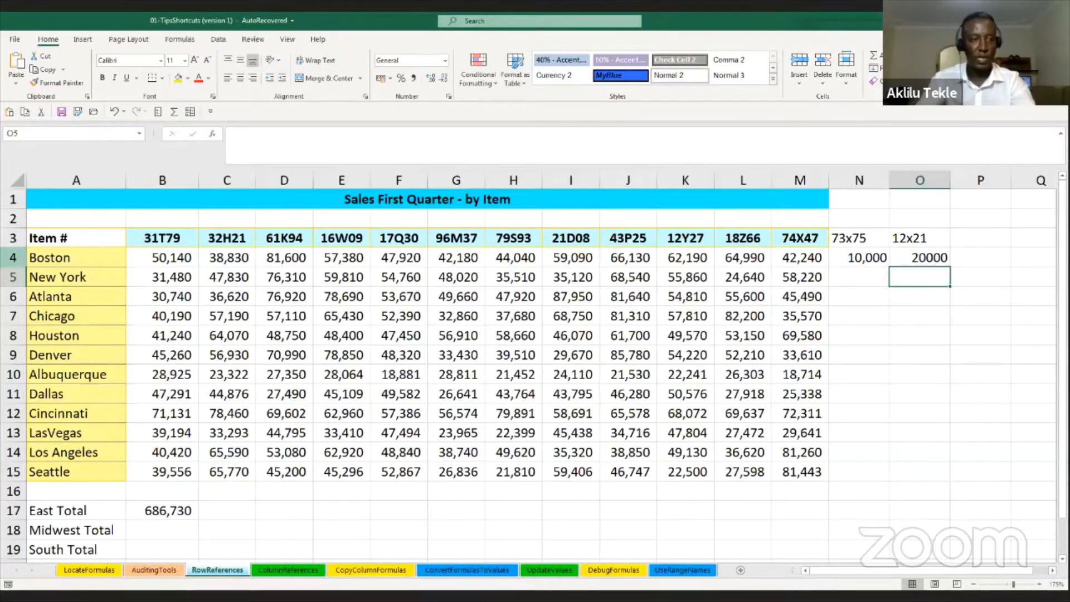
# Step: Inspect the row 4 reference inside the East Total formula in B17, leaving the formula as it is
pyautogui.click(13, 259)
pyautogui.doubleClick(159, 510)
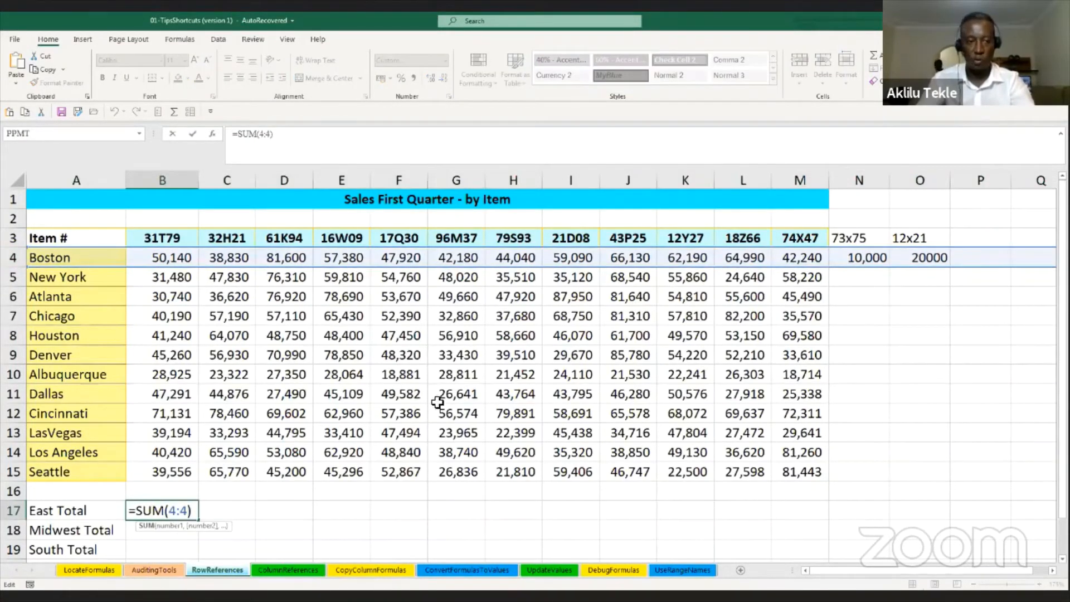
pyautogui.click(277, 515)
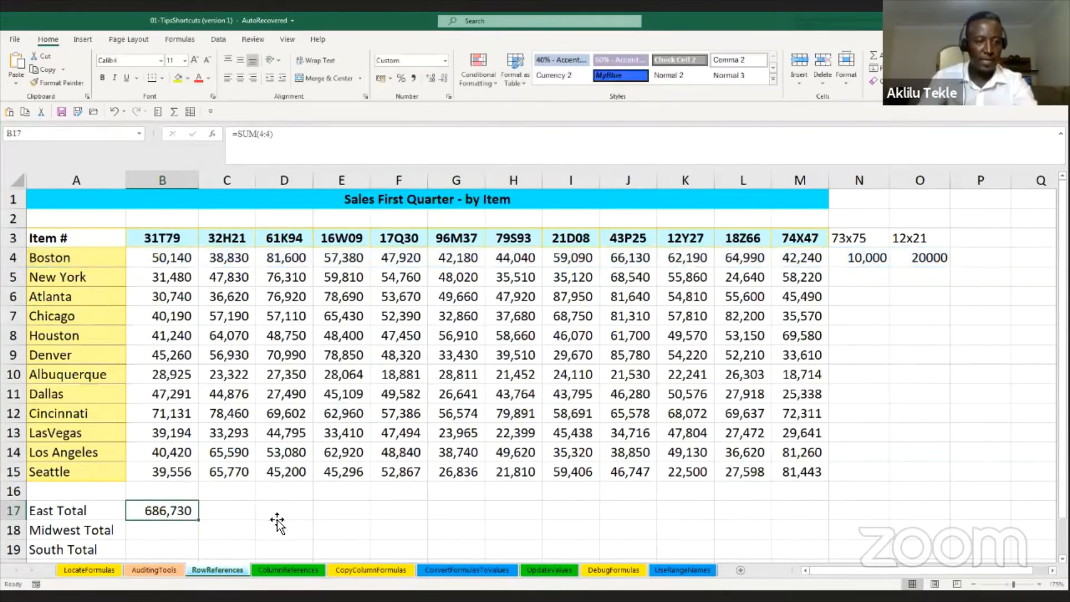
# Step: Examine the remaining regional total labels and the New York and Atlanta rows for the Midwest Total
pyautogui.scroll(-1, 197, 503)
pyautogui.click(151, 471)
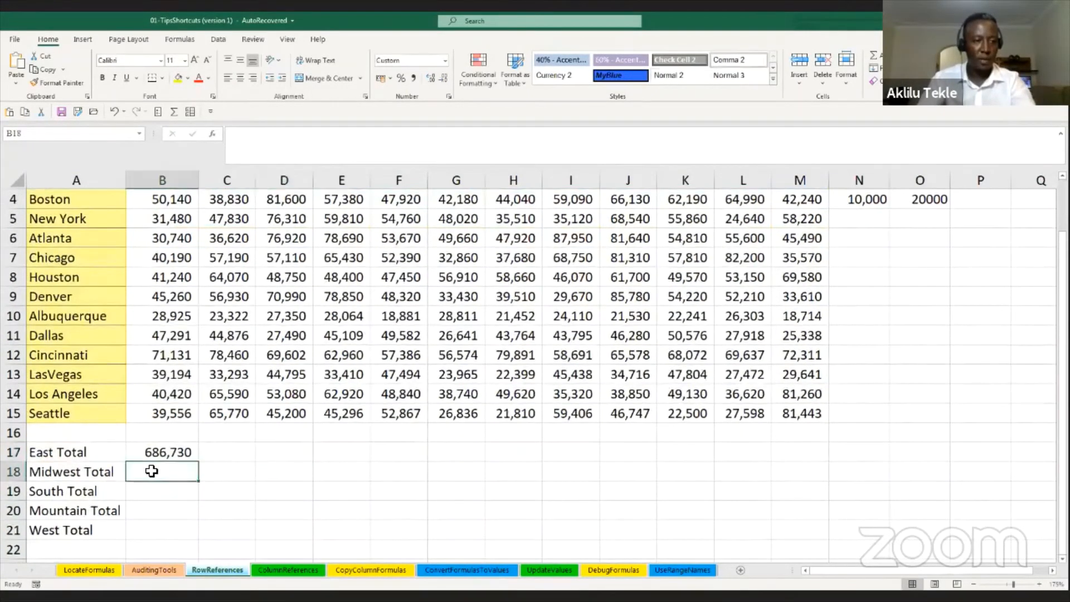
pyautogui.scroll(1, 152, 471)
pyautogui.scroll(-1, 155, 477)
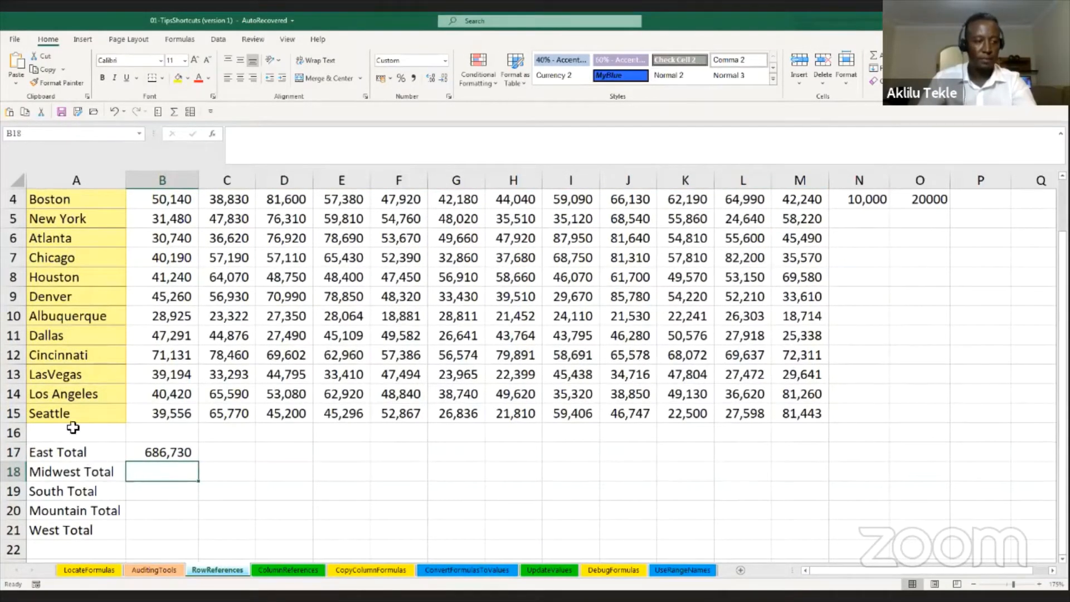
pyautogui.scroll(1, 68, 260)
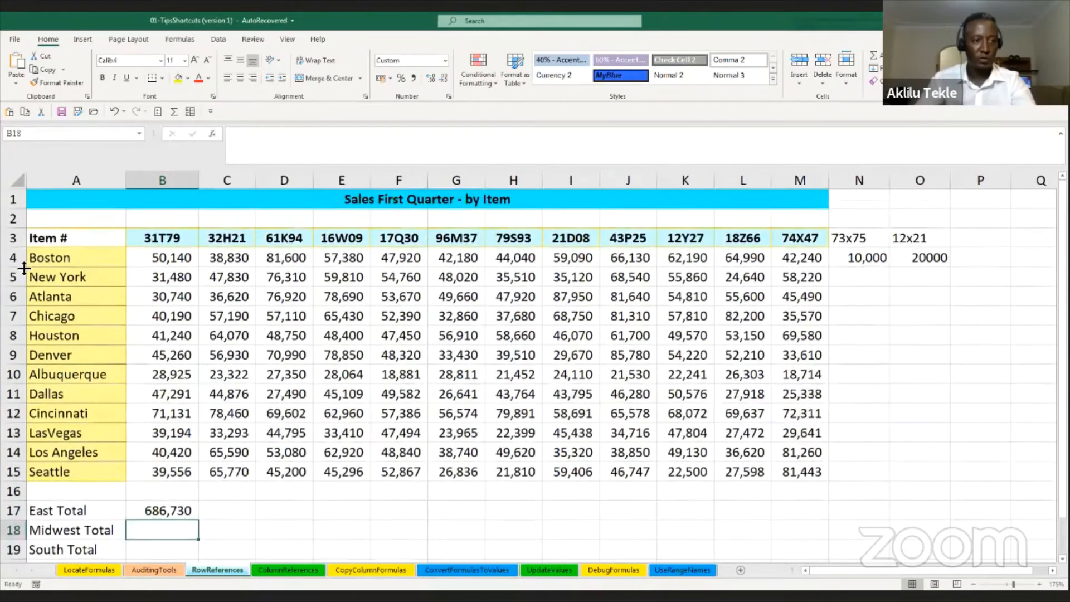
pyautogui.click(13, 281)
pyautogui.click(12, 296)
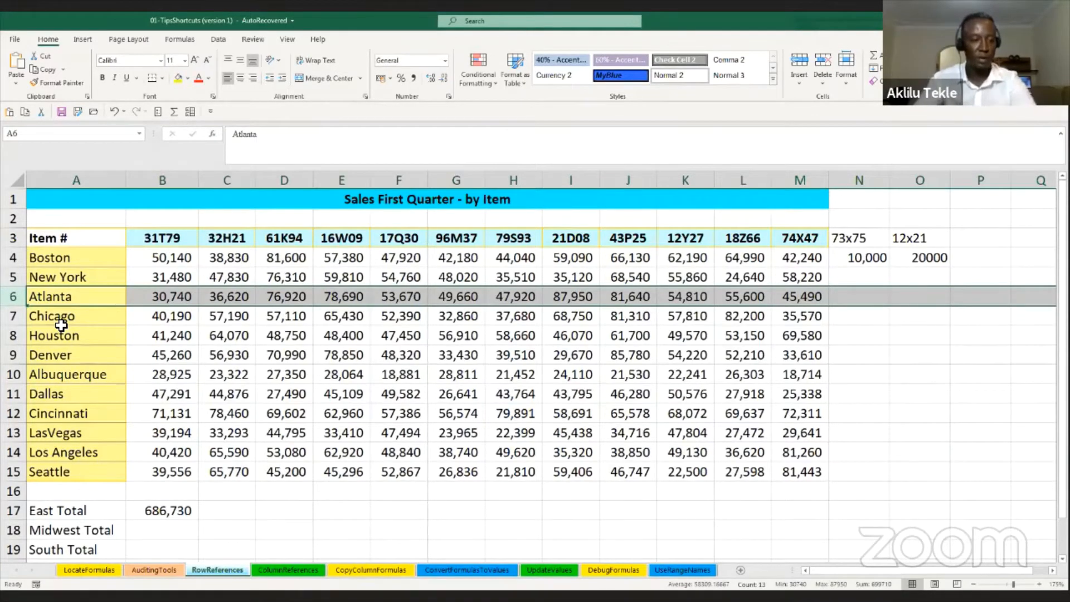
# Step: Total the whole New York and Atlanta rows in the Midwest Total cell B18 with the AutoSum formula =SUM(5:6)
pyautogui.scroll(-1, 101, 471)
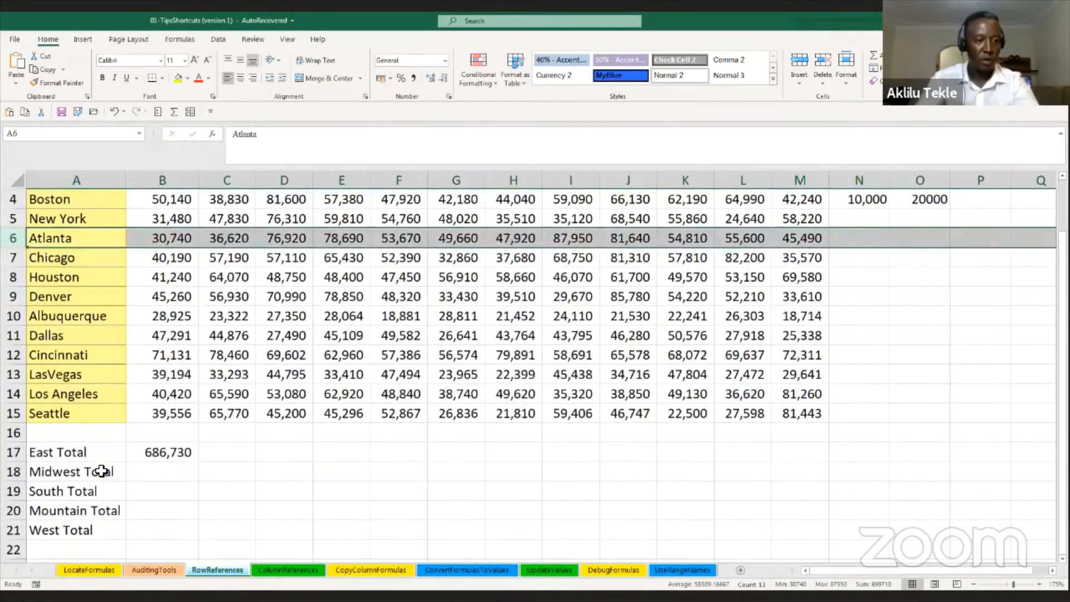
pyautogui.click(100, 472)
pyautogui.click(151, 473)
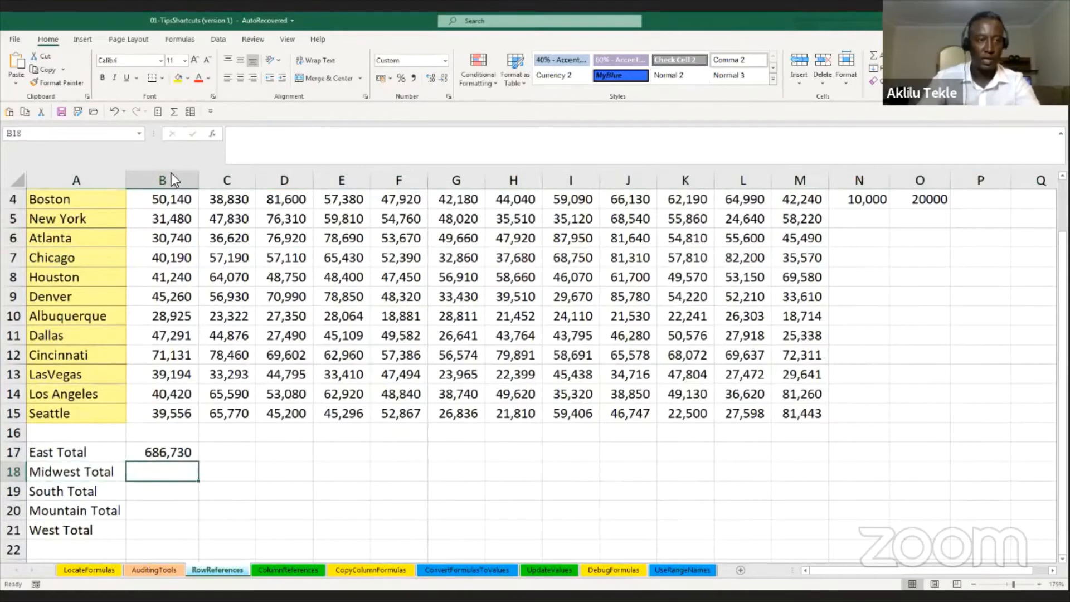
pyautogui.click(175, 112)
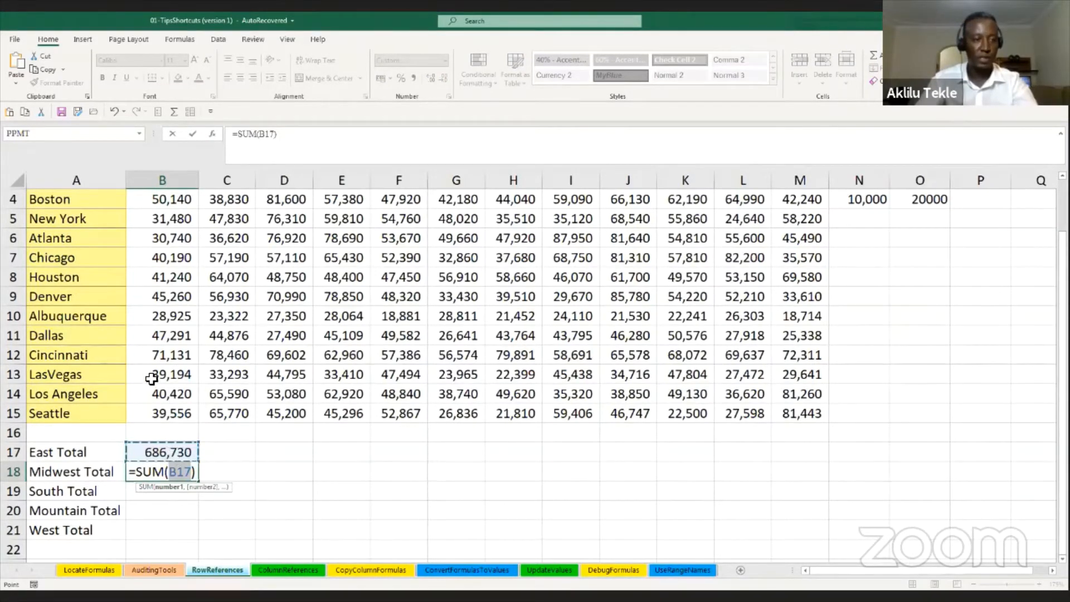
pyautogui.scroll(1, 151, 378)
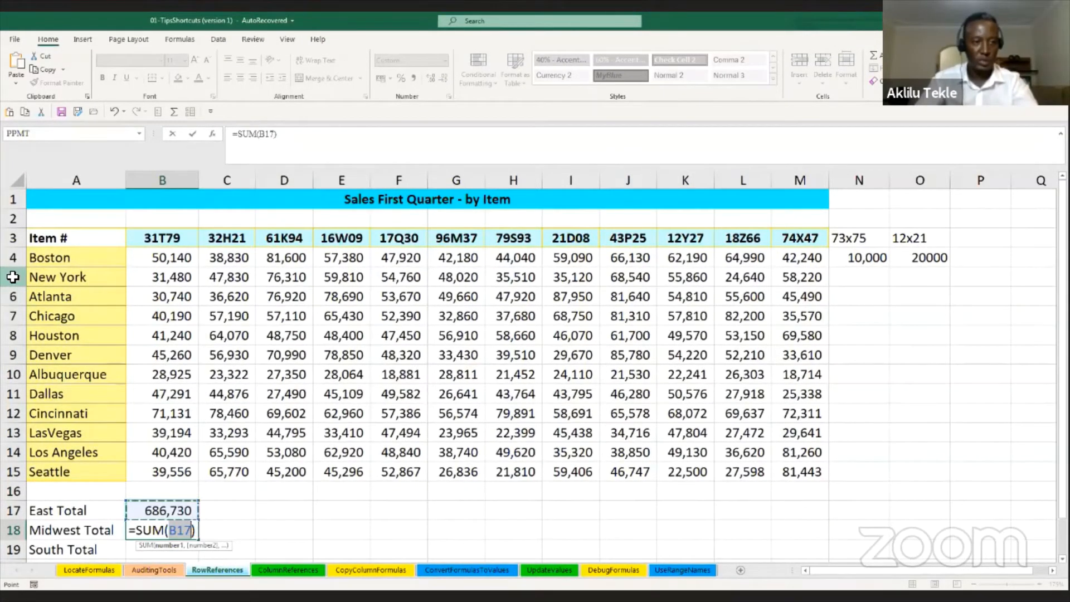
pyautogui.click(12, 277)
pyautogui.moveTo(13, 277); pyautogui.dragTo(13, 296)
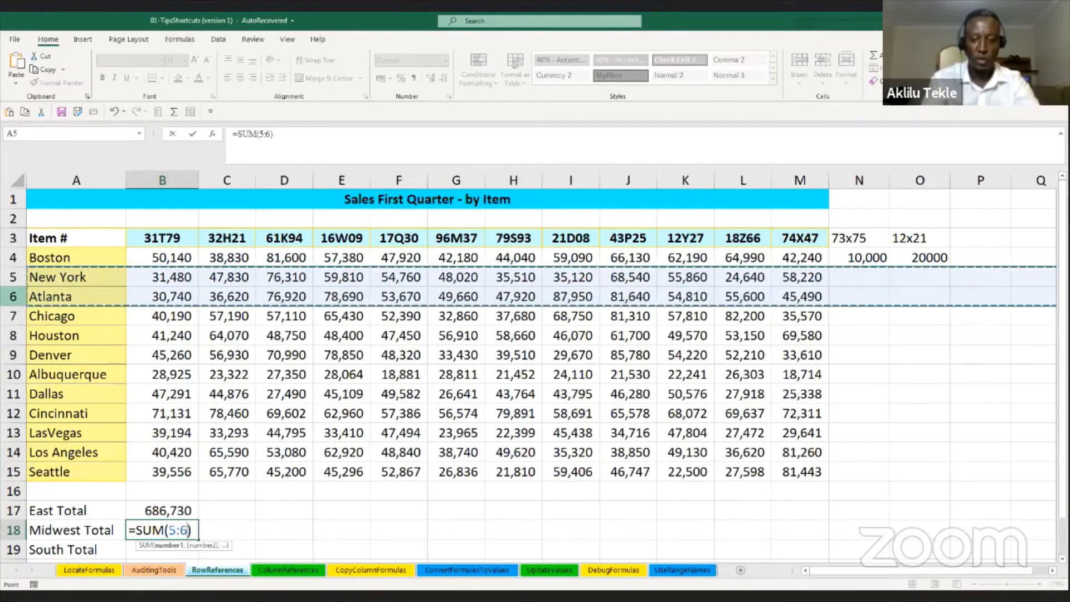
pyautogui.press('Return')
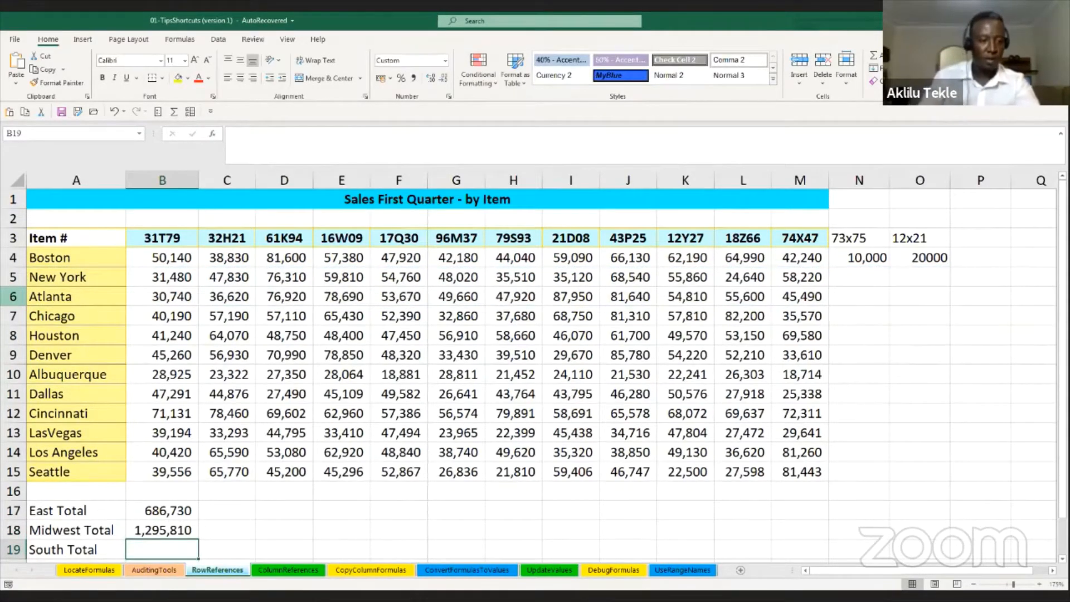
# Step: Inspect the rows 5 and 6 reference inside the Midwest Total formula in B18, leaving the formula as it is
pyautogui.click(173, 532)
pyautogui.press('F2')
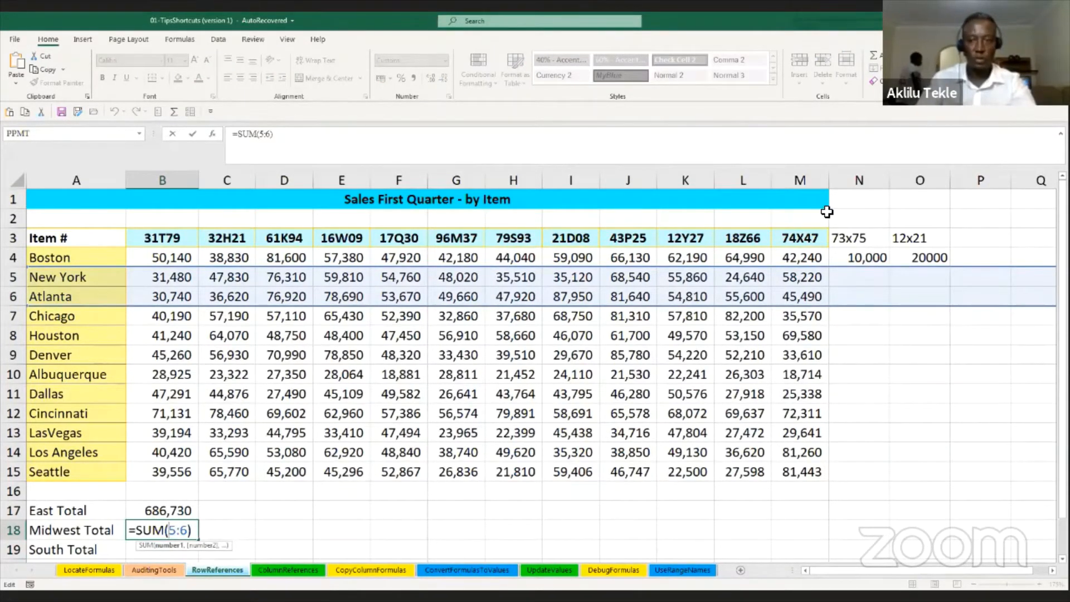
pyautogui.click(833, 277)
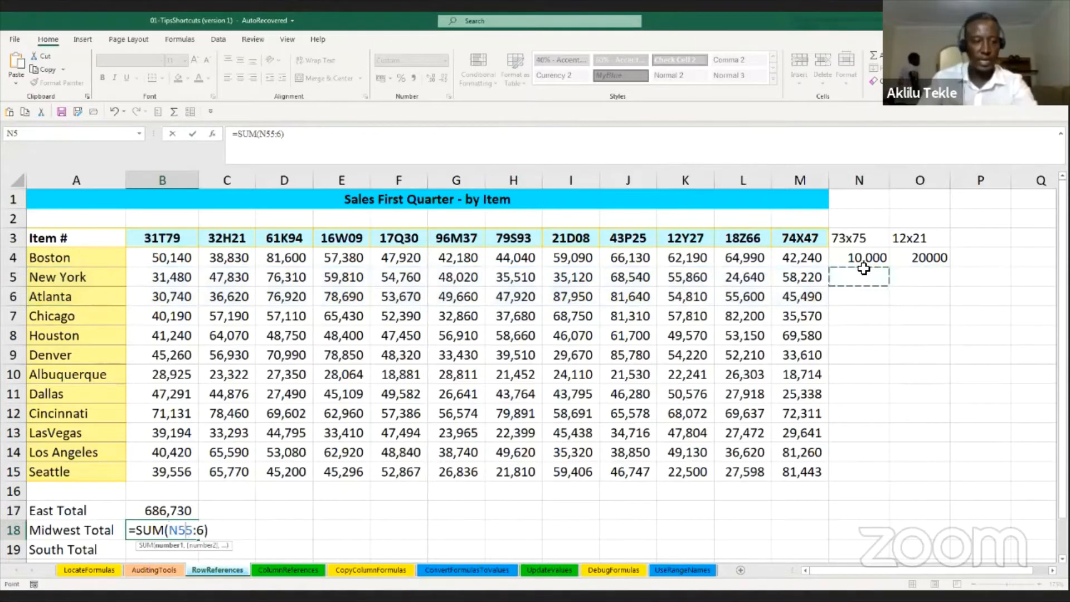
pyautogui.press('Escape')
# Step: Enter New York sales of 12000 for item 73x75 in cell N5
pyautogui.click(850, 276)
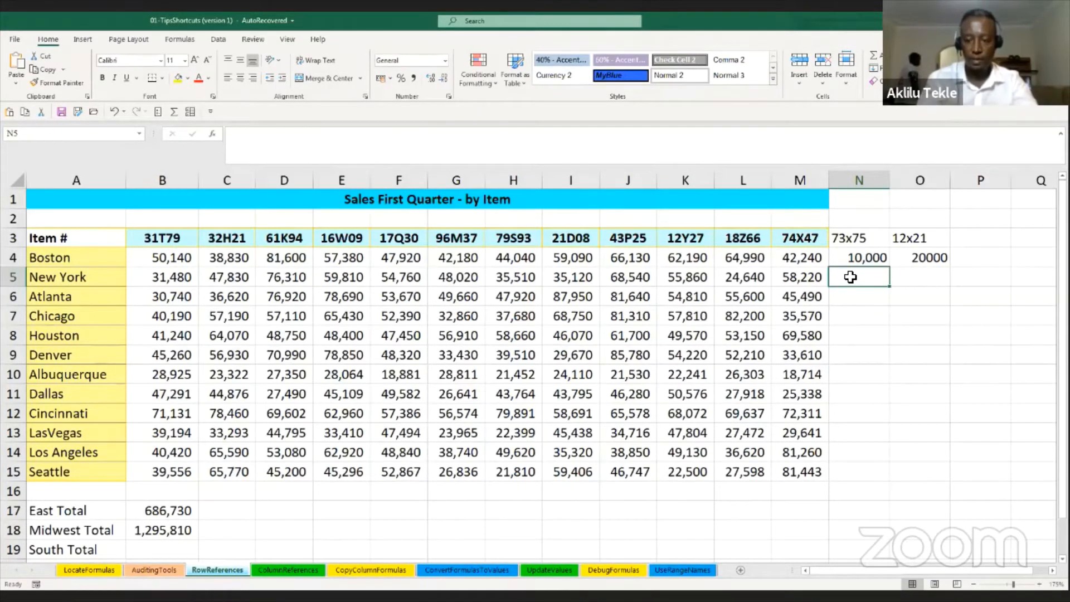
pyautogui.write('12000')
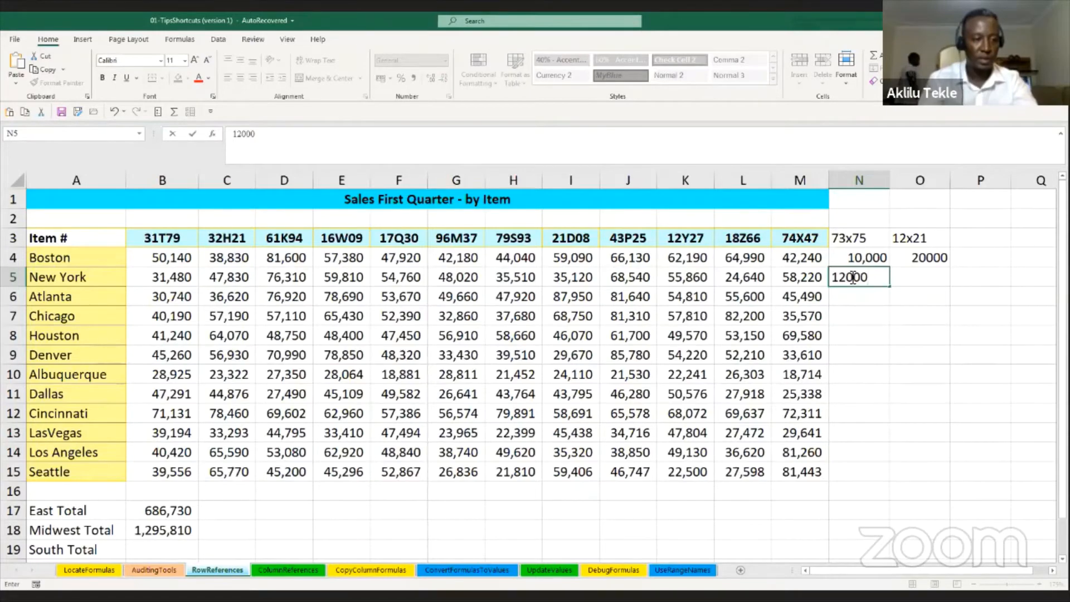
pyautogui.press('Return')
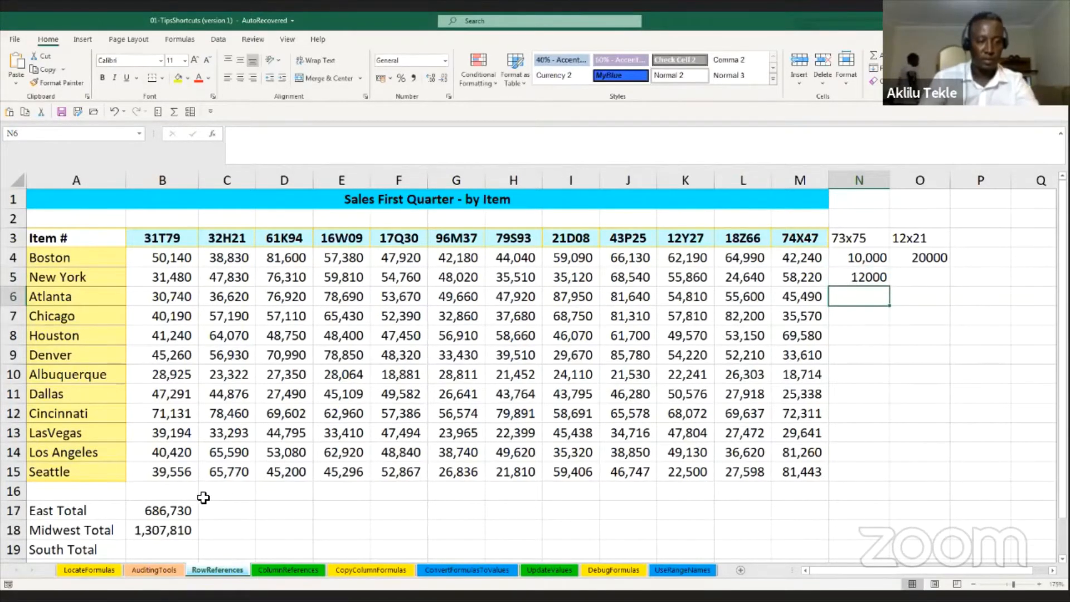
pyautogui.scroll(-1, 204, 490)
pyautogui.scroll(1, 201, 336)
pyautogui.scroll(1, 202, 336)
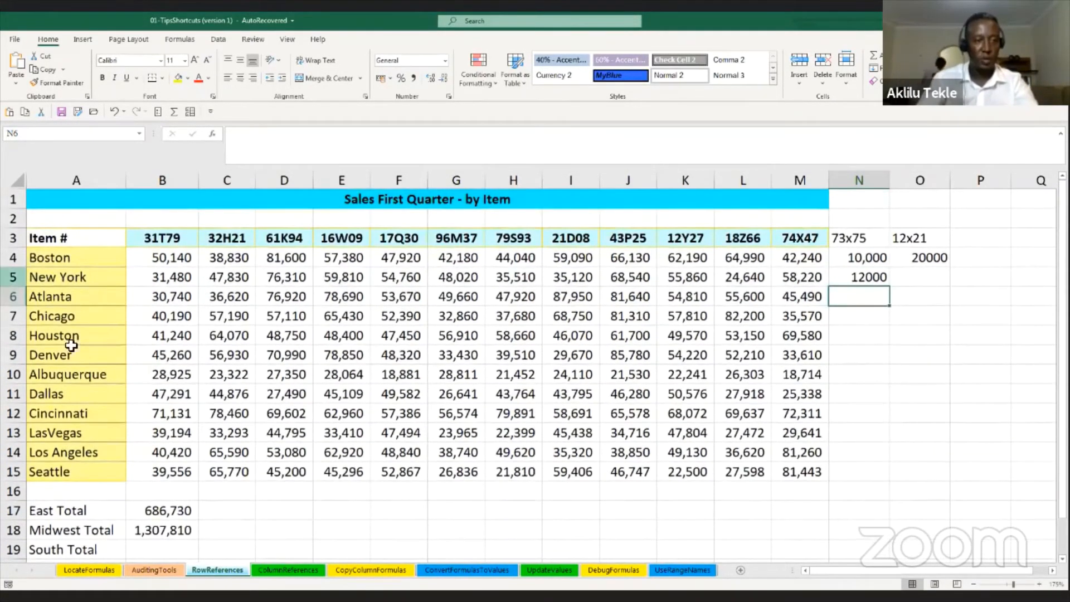
# Step: Recheck which whole rows the Midwest Total formula in B18 covers, including the new entry in N5
pyautogui.click(152, 522)
pyautogui.doubleClick(152, 522)
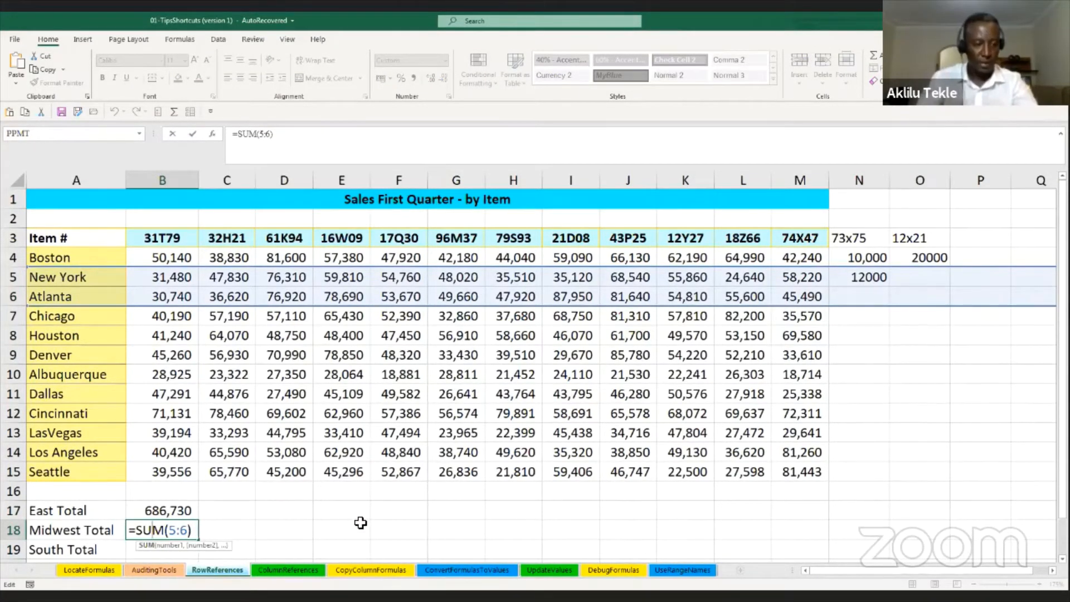
pyautogui.press('Escape')
pyautogui.scroll(-1, 350, 519)
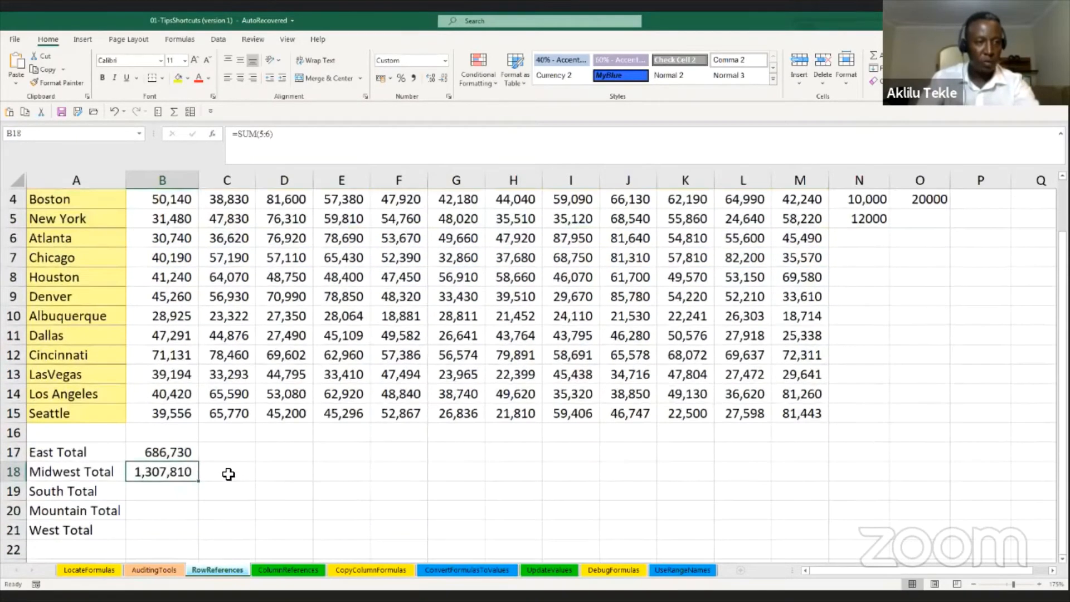
pyautogui.scroll(1, 167, 446)
pyautogui.scroll(-2, 152, 462)
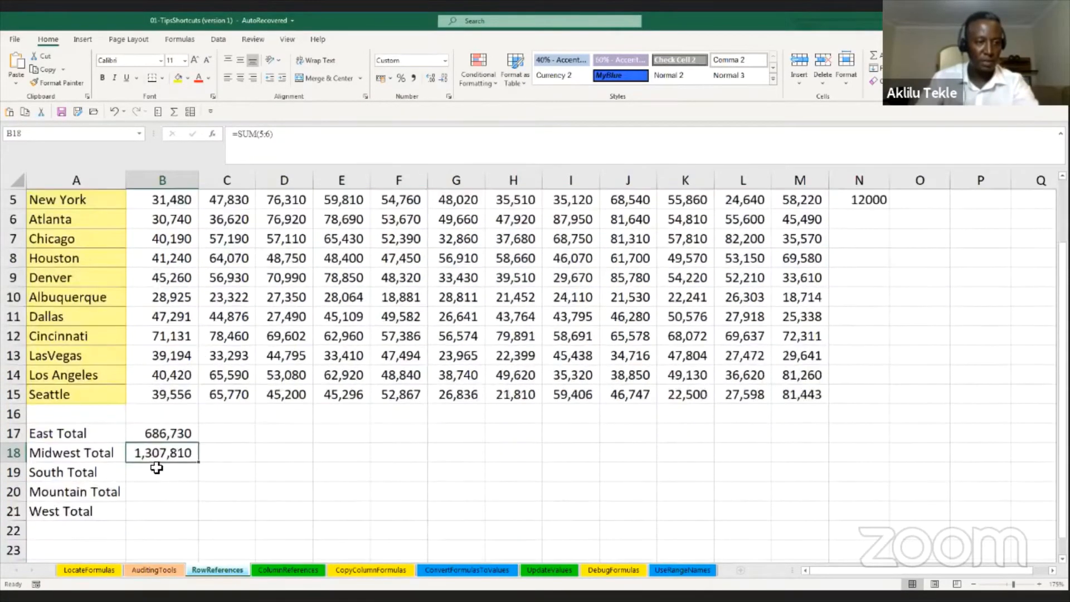
# Step: Examine the Chicago and Denver rows as the non-adjacent source rows for the South Total
pyautogui.click(150, 437)
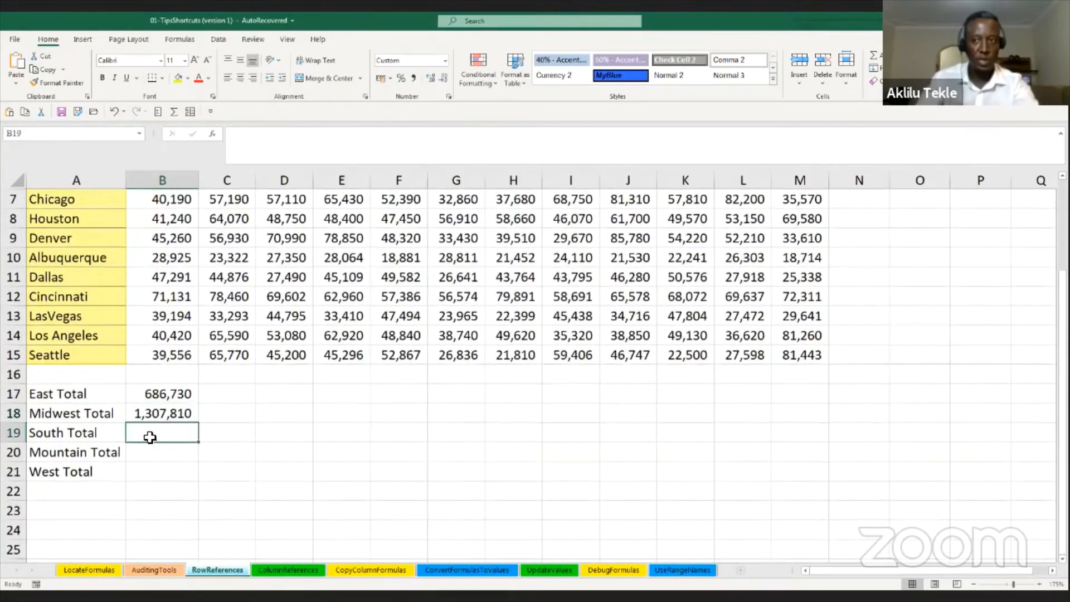
pyautogui.click(22, 240)
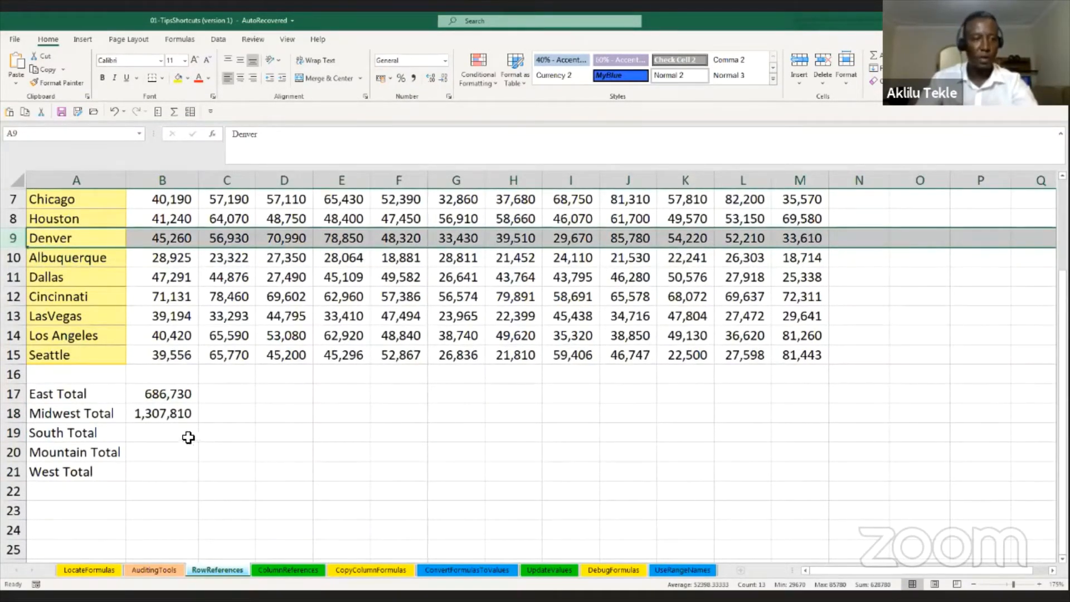
pyautogui.click(167, 431)
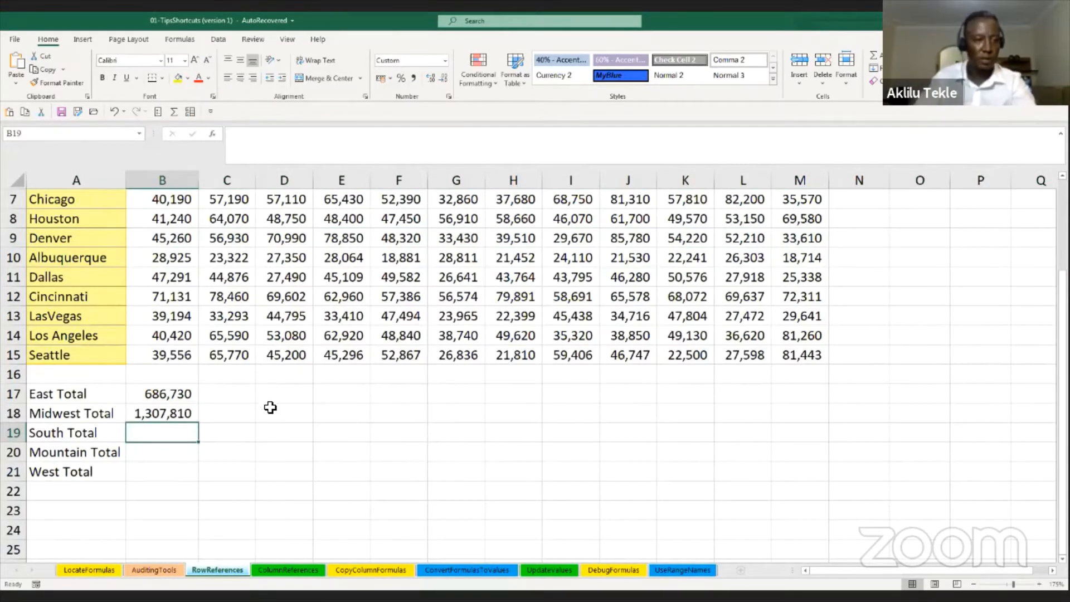
pyautogui.scroll(1, 269, 406)
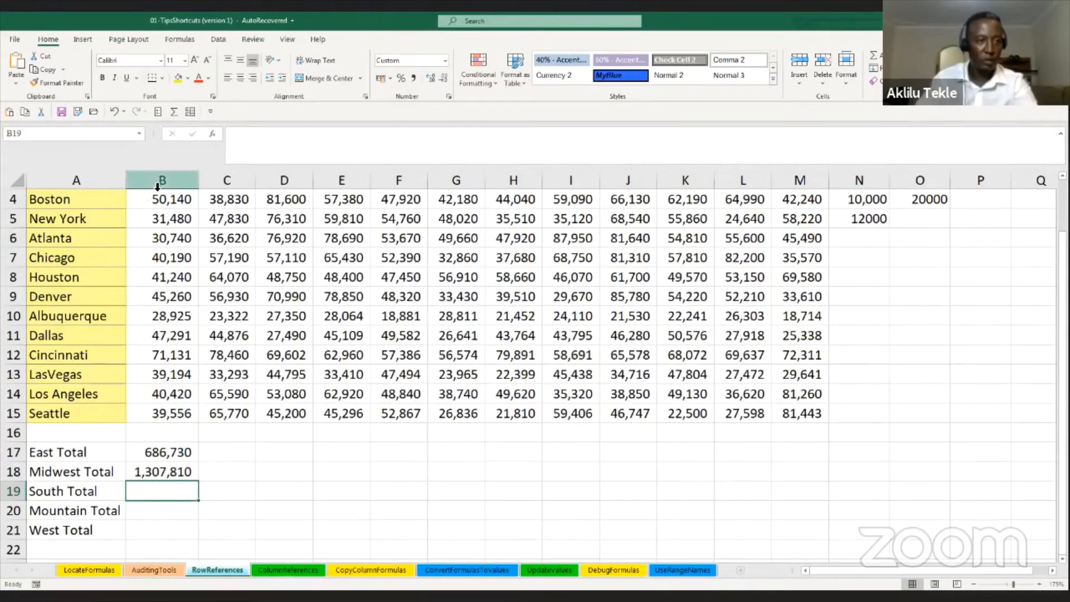
pyautogui.scroll(1, 159, 179)
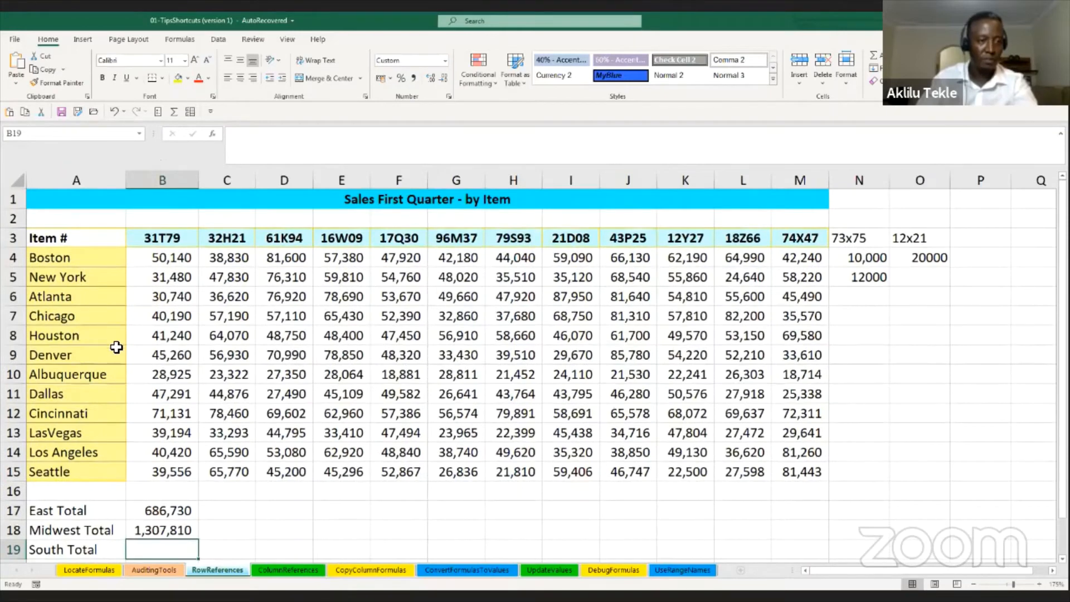
pyautogui.click(12, 317)
pyautogui.click(13, 355)
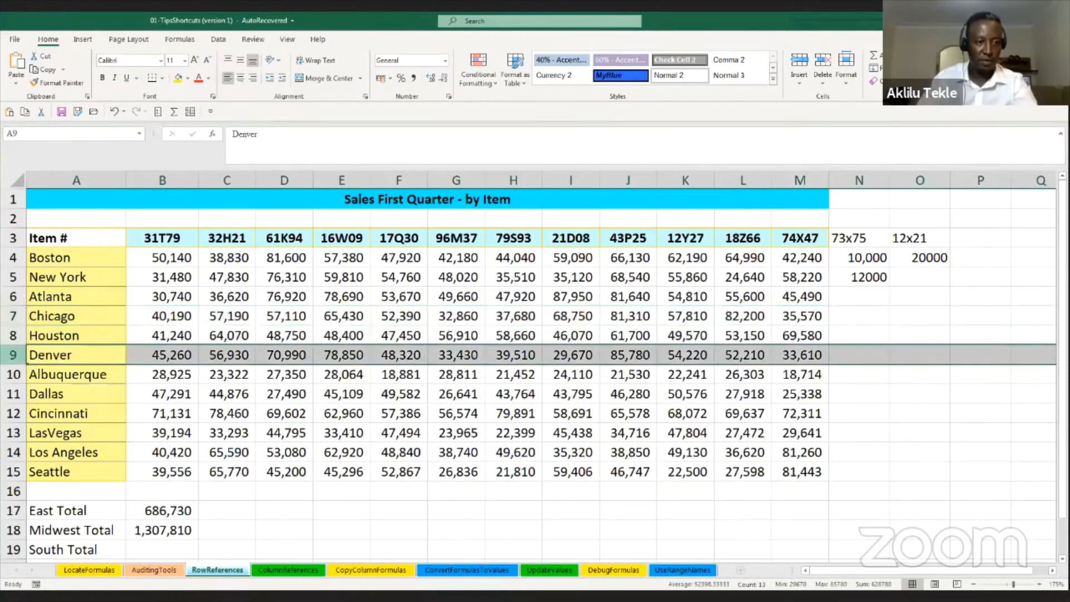
# Step: Total the whole Chicago and Denver rows in the South Total cell B19 with the AutoSum formula =SUM(7:7,9:9)
pyautogui.scroll(-1, 119, 478)
pyautogui.click(146, 495)
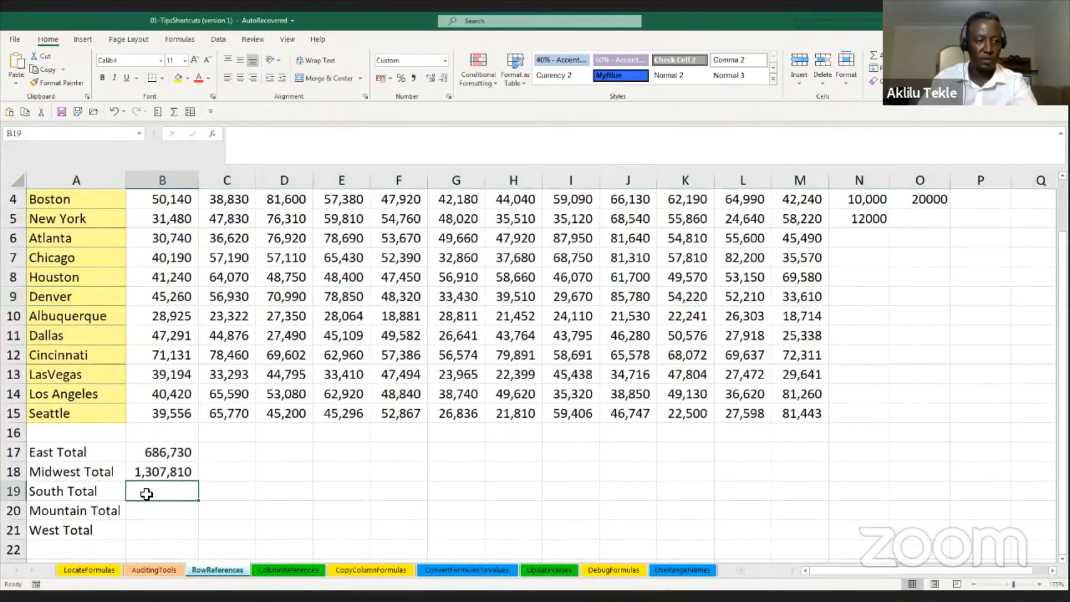
pyautogui.scroll(1, 136, 358)
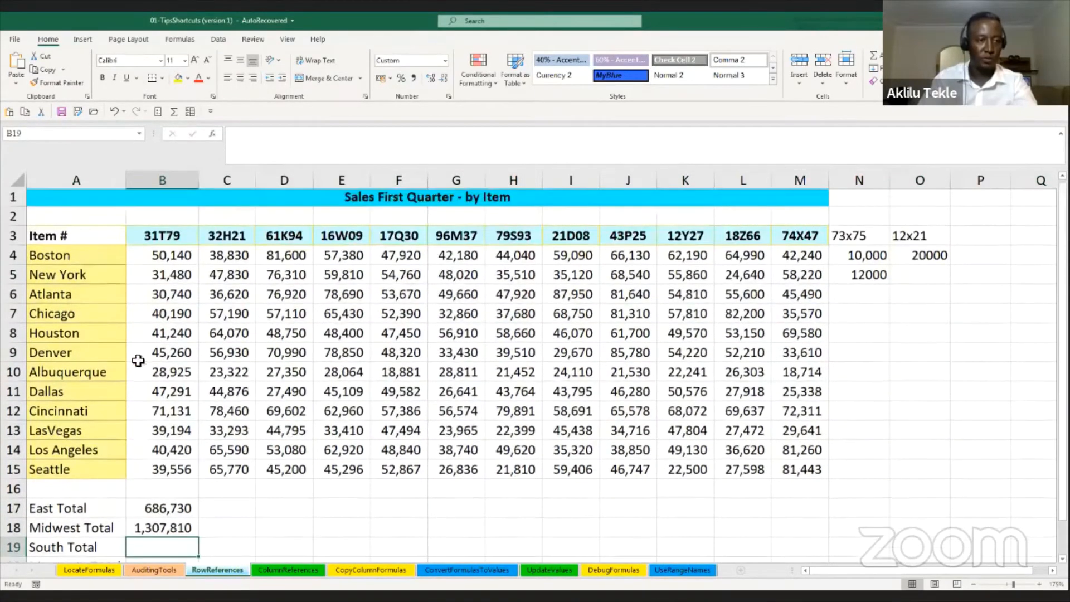
pyautogui.click(174, 112)
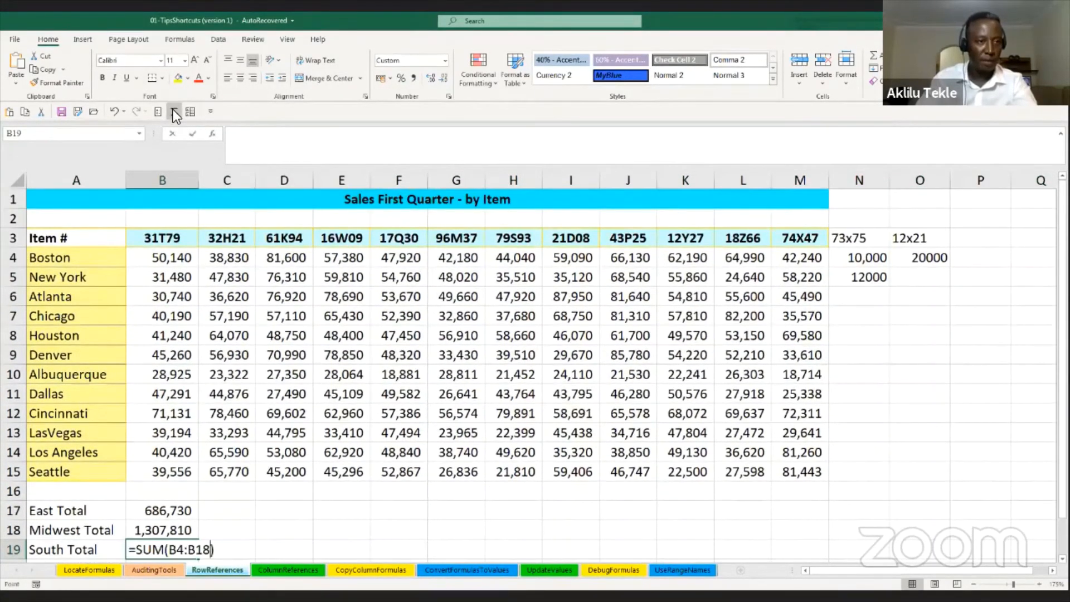
pyautogui.click(15, 319)
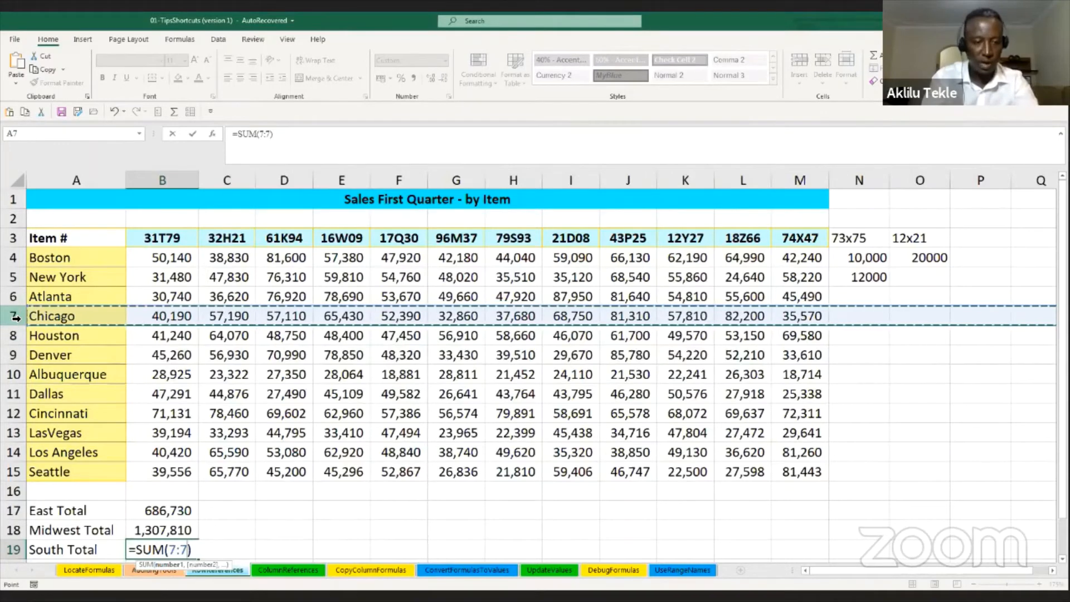
pyautogui.write(',')
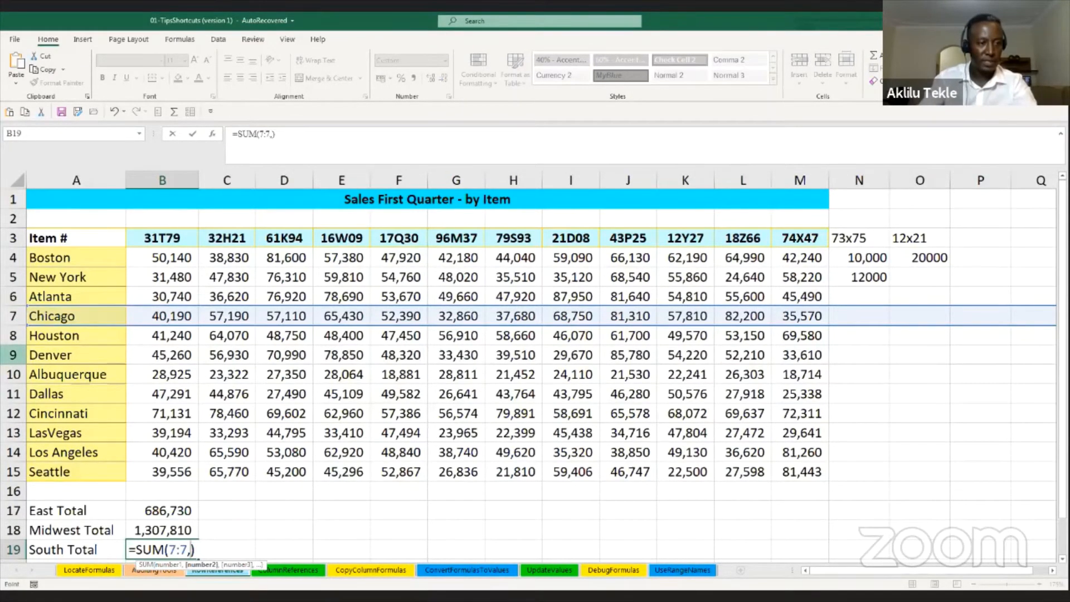
pyautogui.click(11, 355)
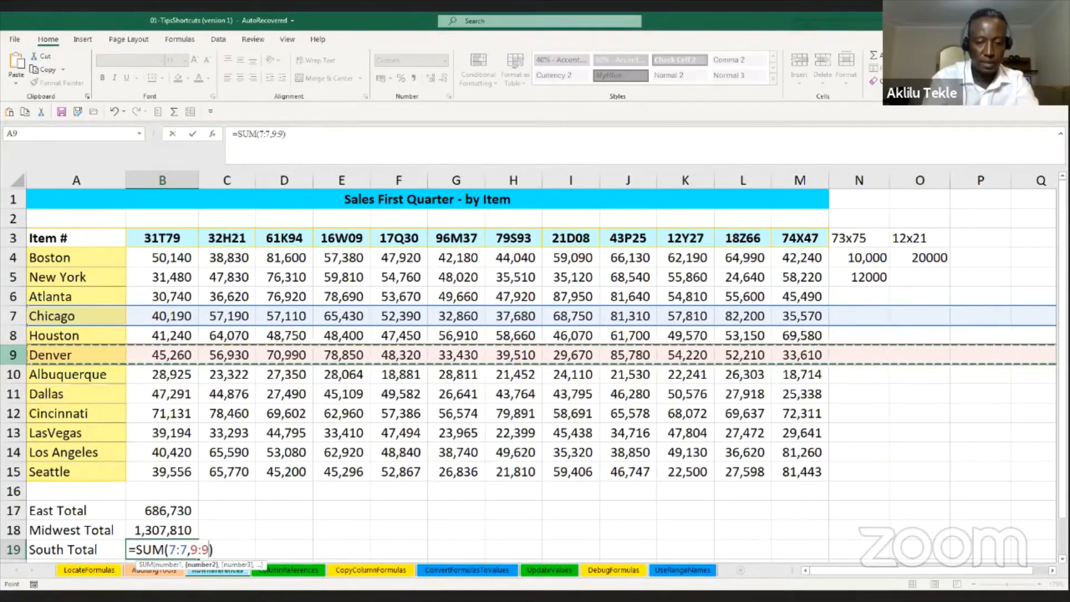
pyautogui.press('Return')
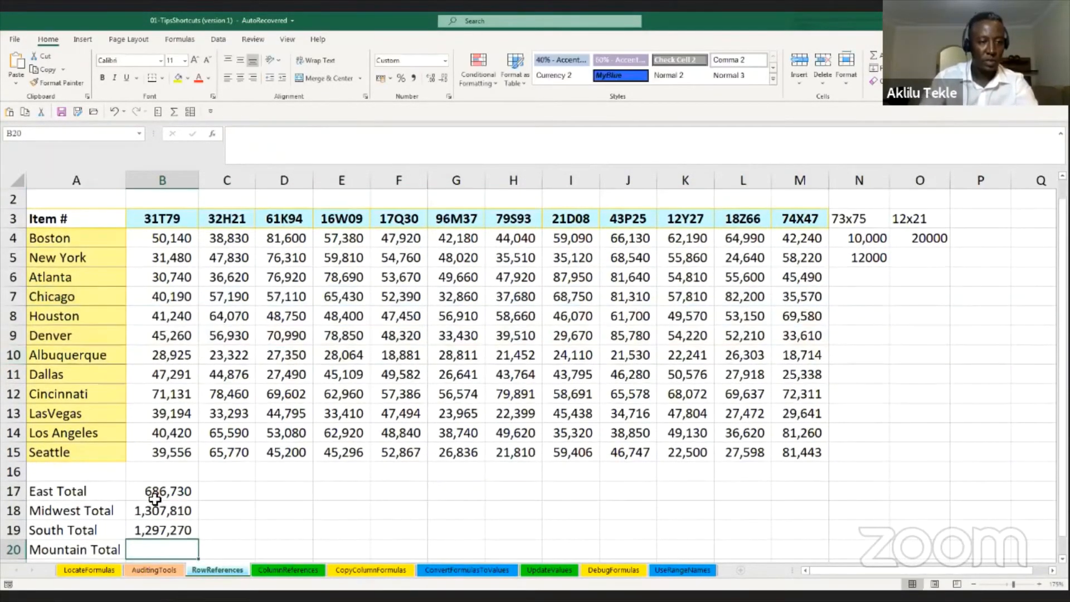
# Step: Inspect the two separate row references in the South Total formula in B19 without changing it
pyautogui.click(165, 530)
pyautogui.press('F2')
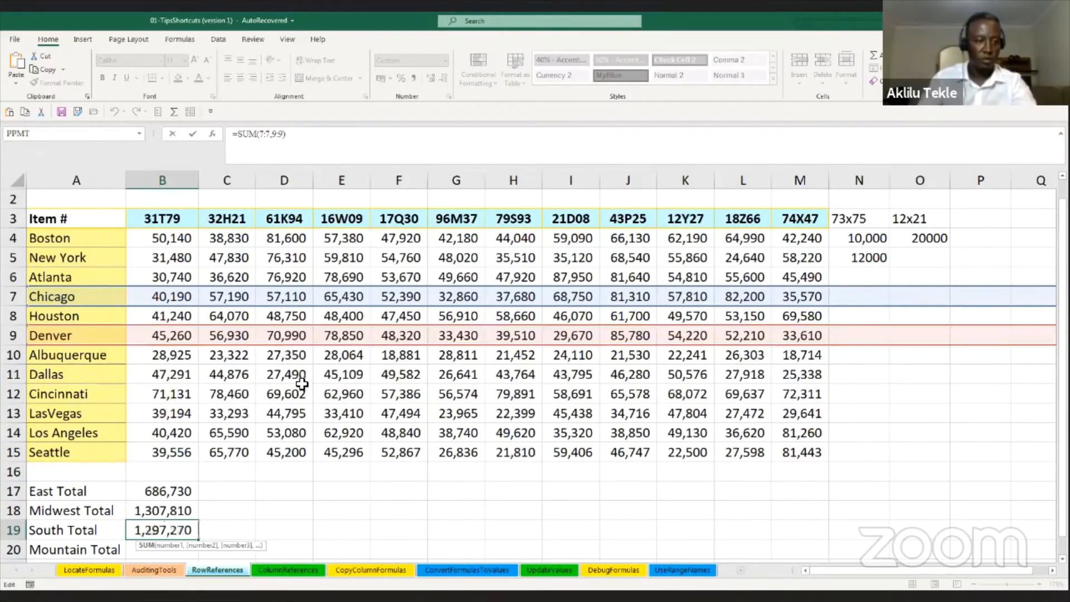
pyautogui.scroll(-2, 302, 383)
pyautogui.press('Return')
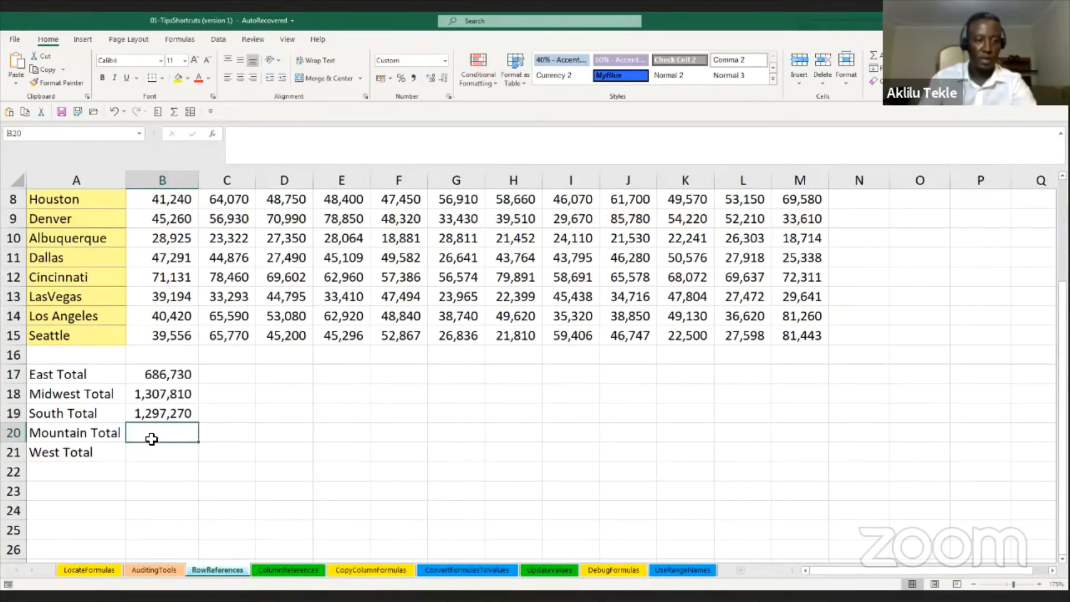
# Step: Total the whole Houston and LasVegas rows in the Mountain Total cell B20 with the AutoSum formula =SUM(8:8,13:13)
pyautogui.scroll(1, 190, 167)
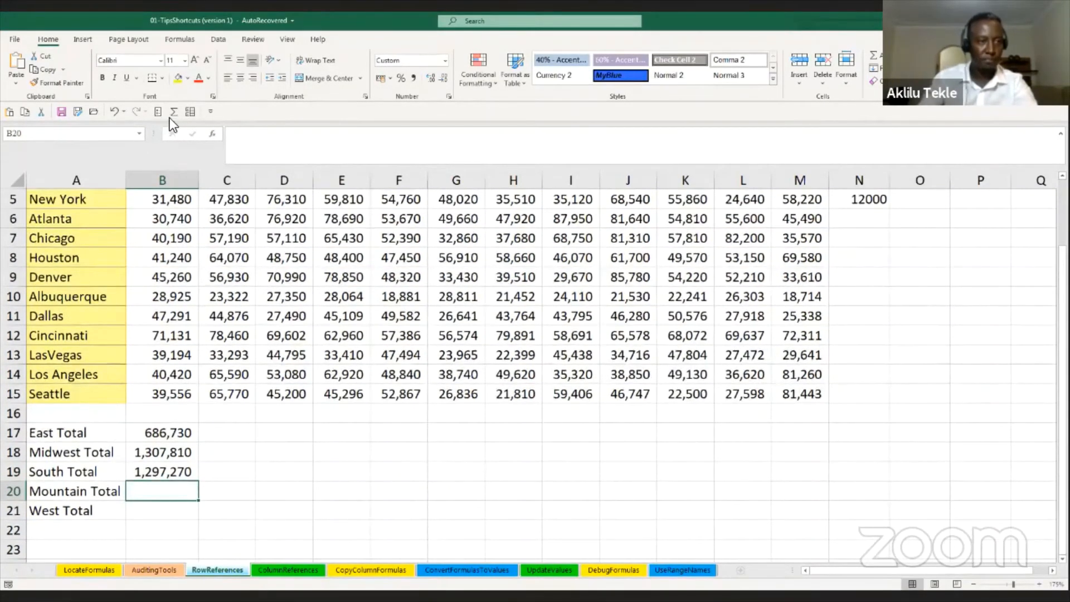
pyautogui.click(176, 115)
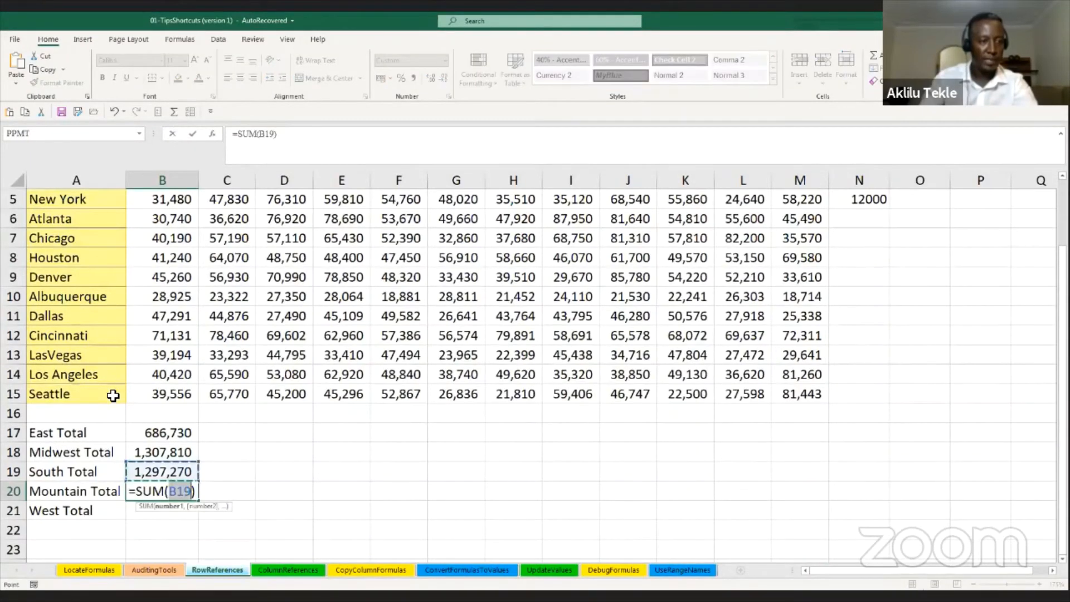
pyautogui.scroll(1, 113, 395)
pyautogui.click(13, 316)
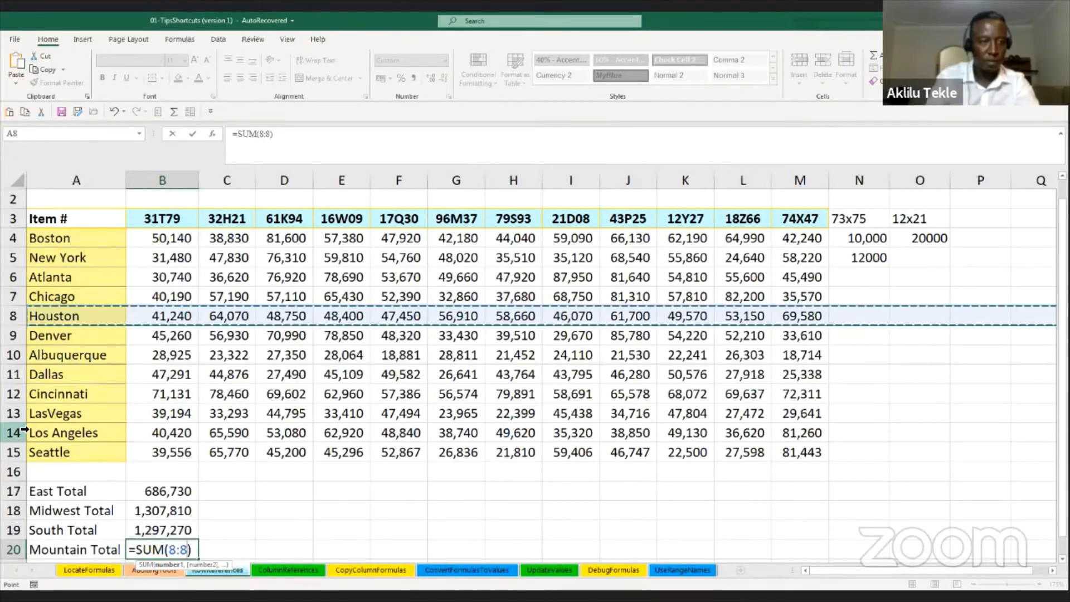
pyautogui.keyDown('ctrl'); pyautogui.click(13, 413); pyautogui.keyUp('ctrl')
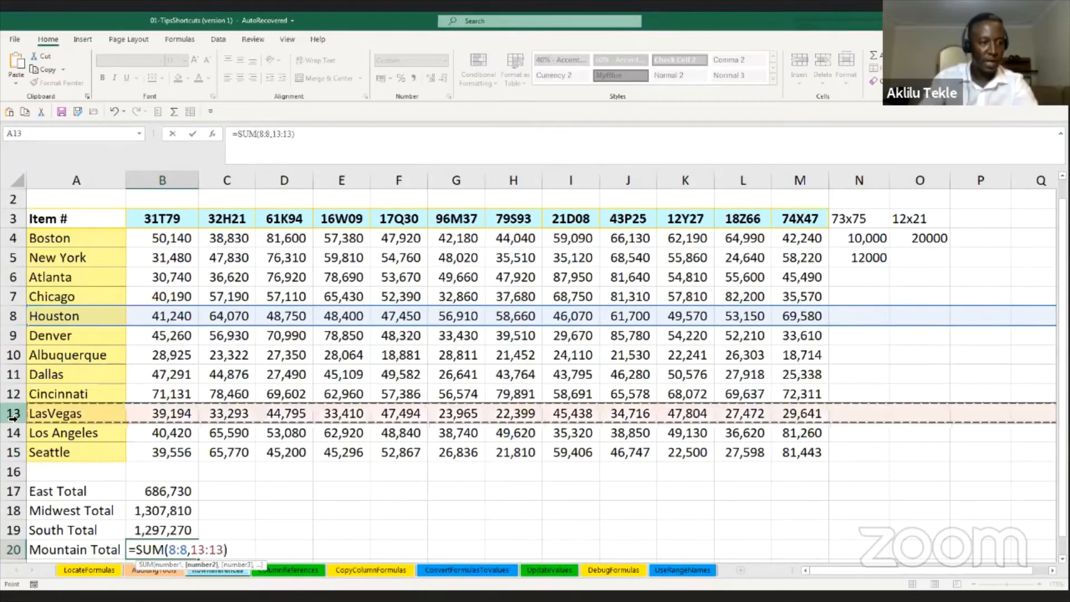
pyautogui.press('Return')
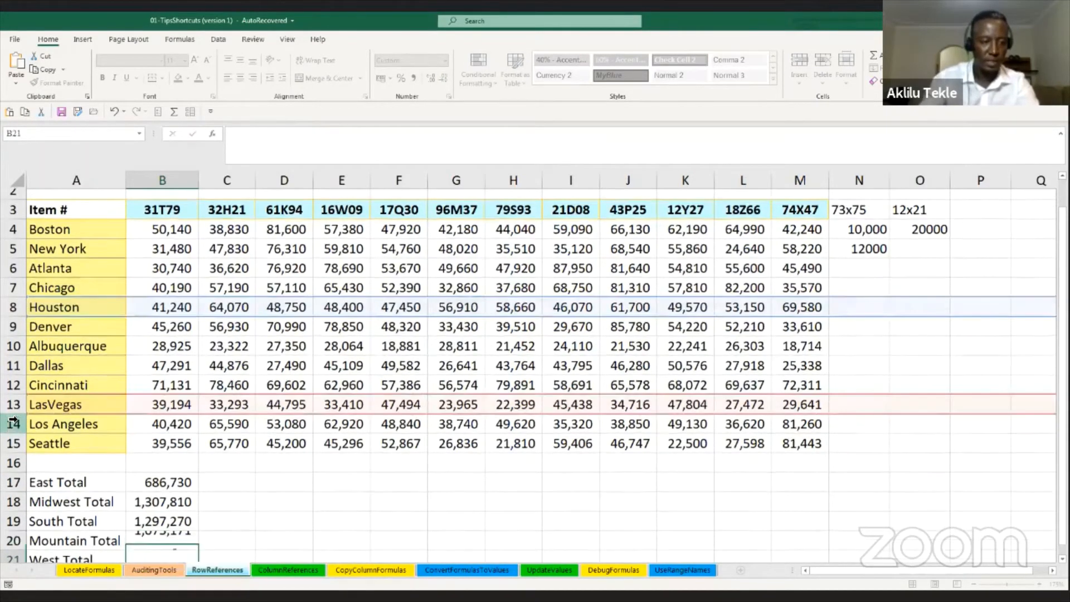
# Step: Check that the Mountain Total formula in B20 covers the whole Houston row, including the empty cell N8, without changing the formula
pyautogui.scroll(2, 215, 468)
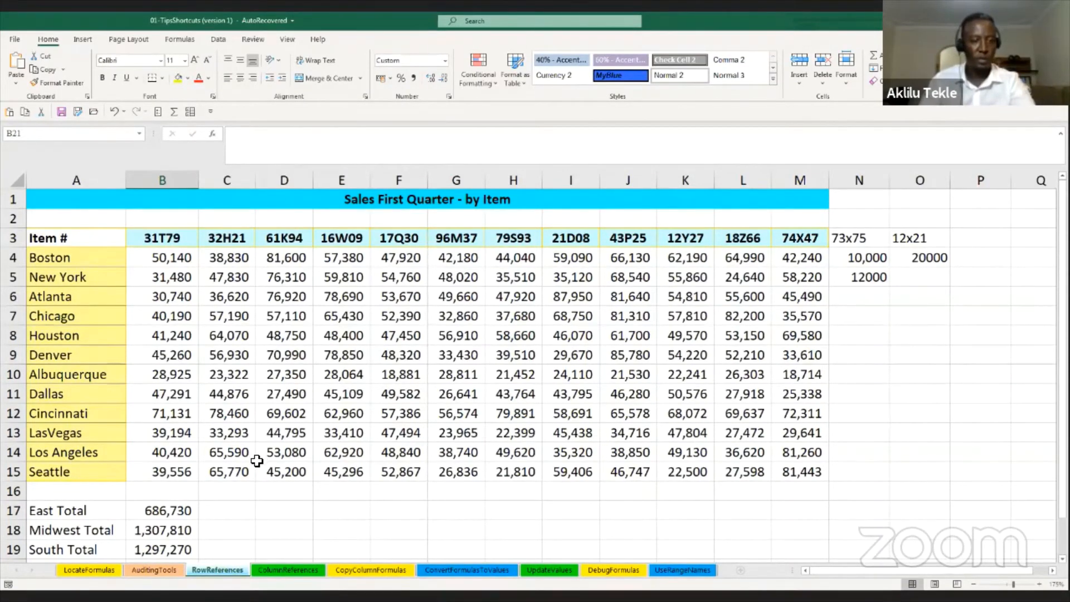
pyautogui.scroll(-1, 255, 458)
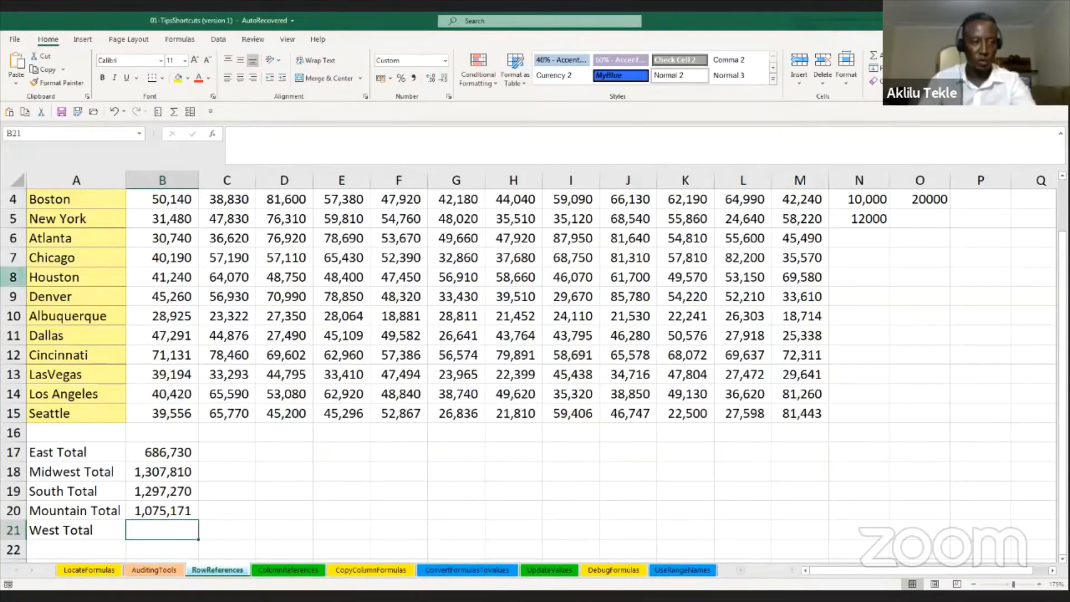
pyautogui.click(14, 277)
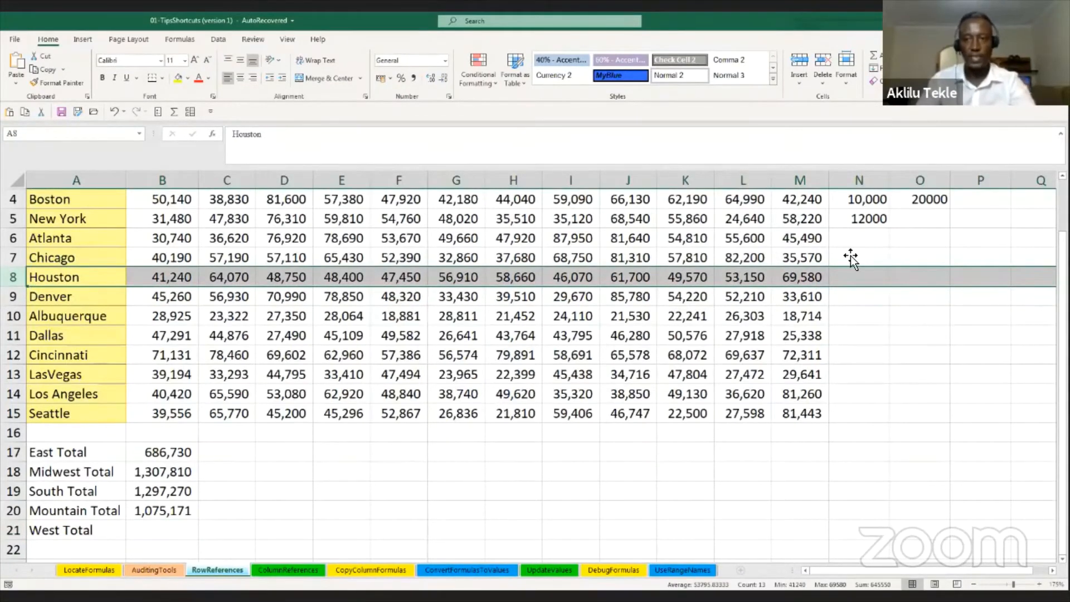
pyautogui.click(873, 279)
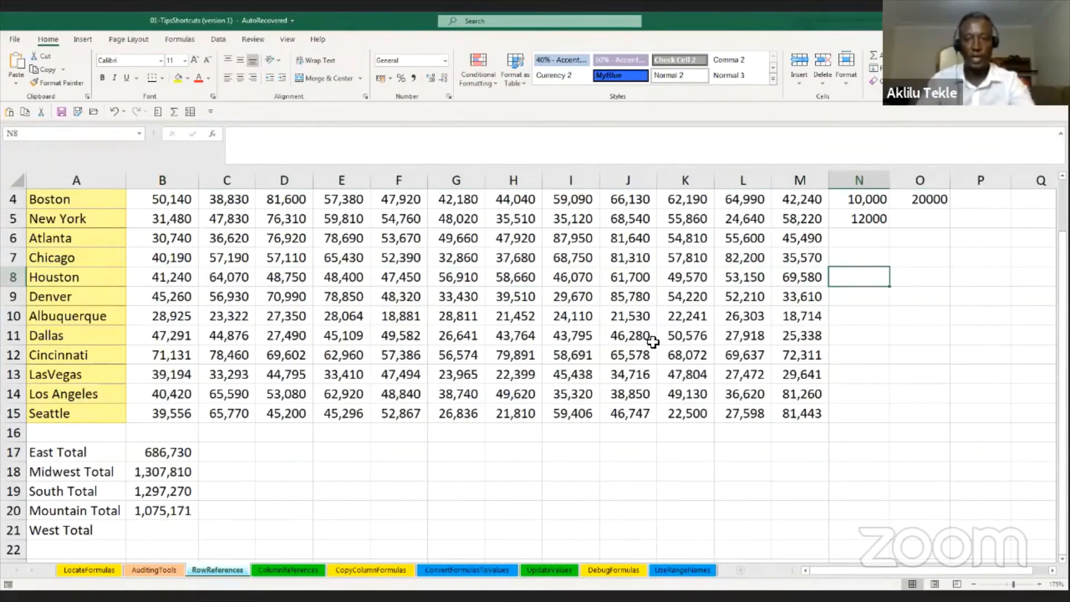
pyautogui.click(159, 507)
pyautogui.press('F2')
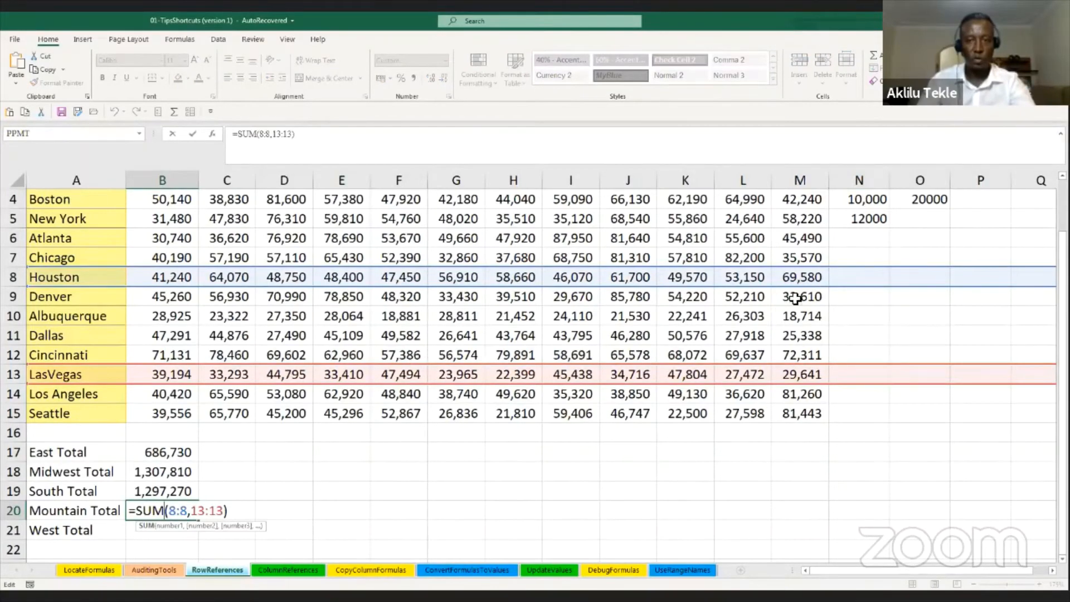
pyautogui.click(856, 283)
pyautogui.scroll(1, 853, 282)
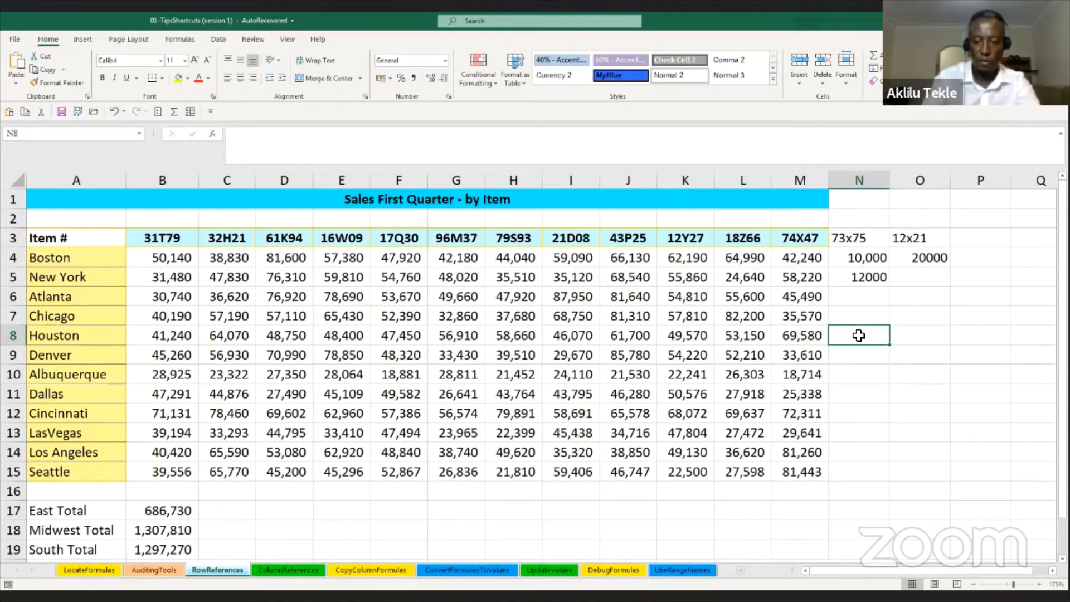
# Step: Enter 15000 for Houston in cell N8 and check the Mountain Total in B20
pyautogui.write('15')
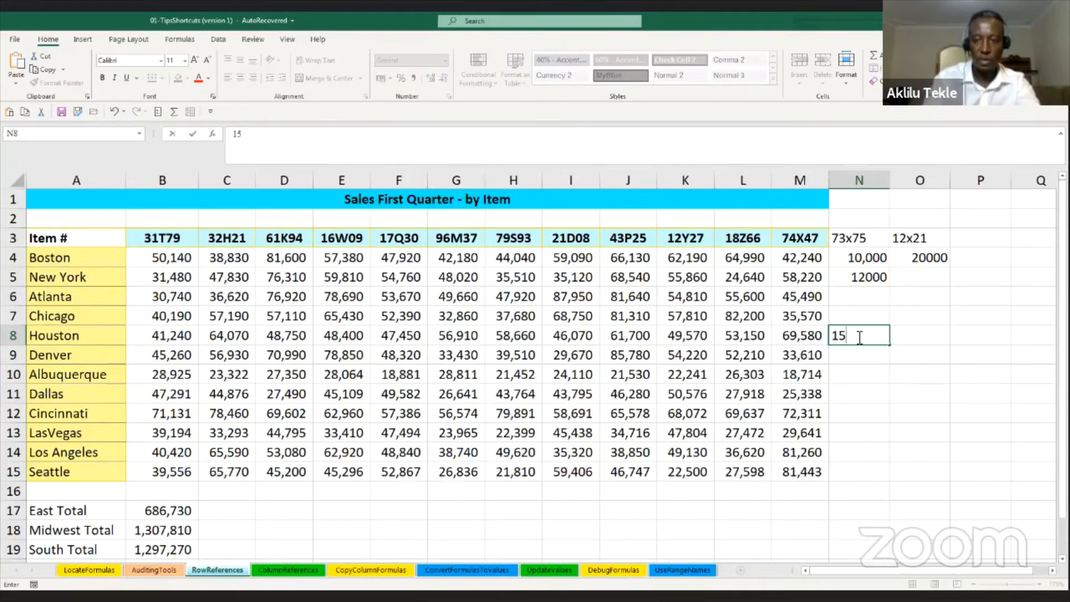
pyautogui.write('000')
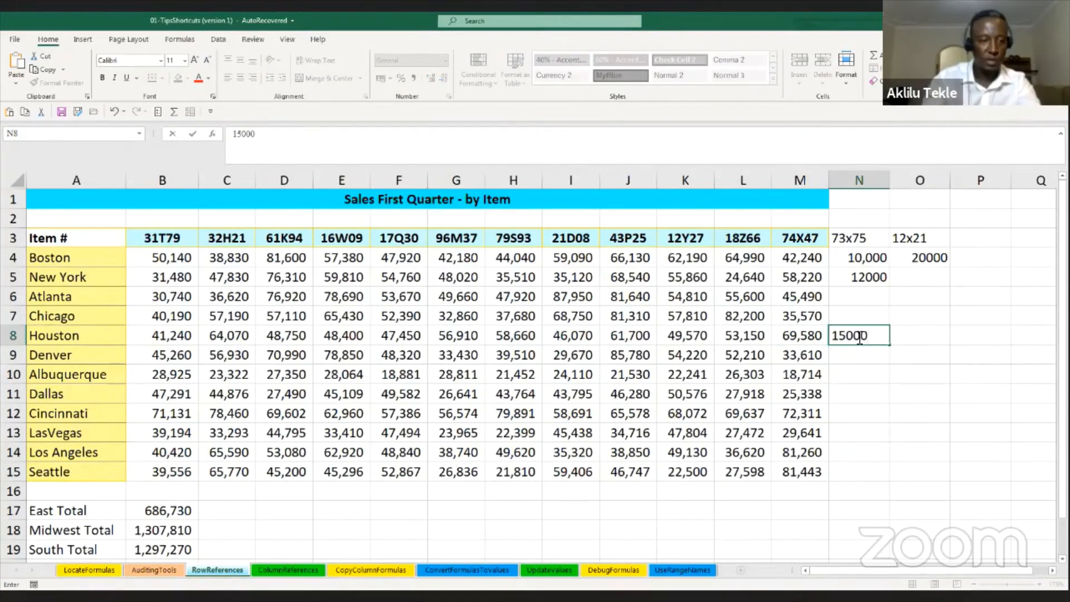
pyautogui.scroll(-1, 322, 482)
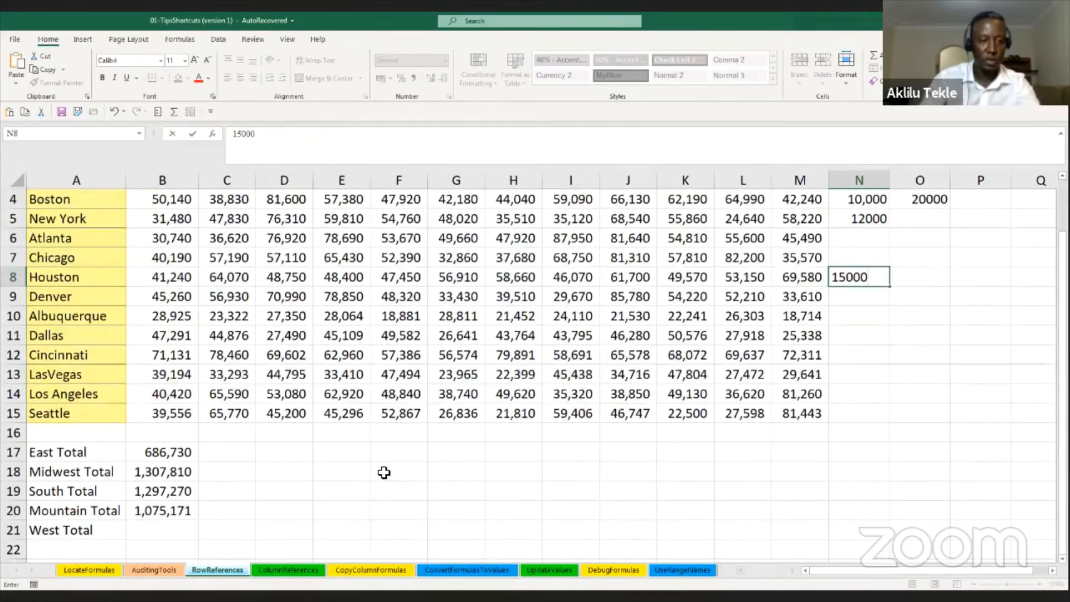
pyautogui.press('Return')
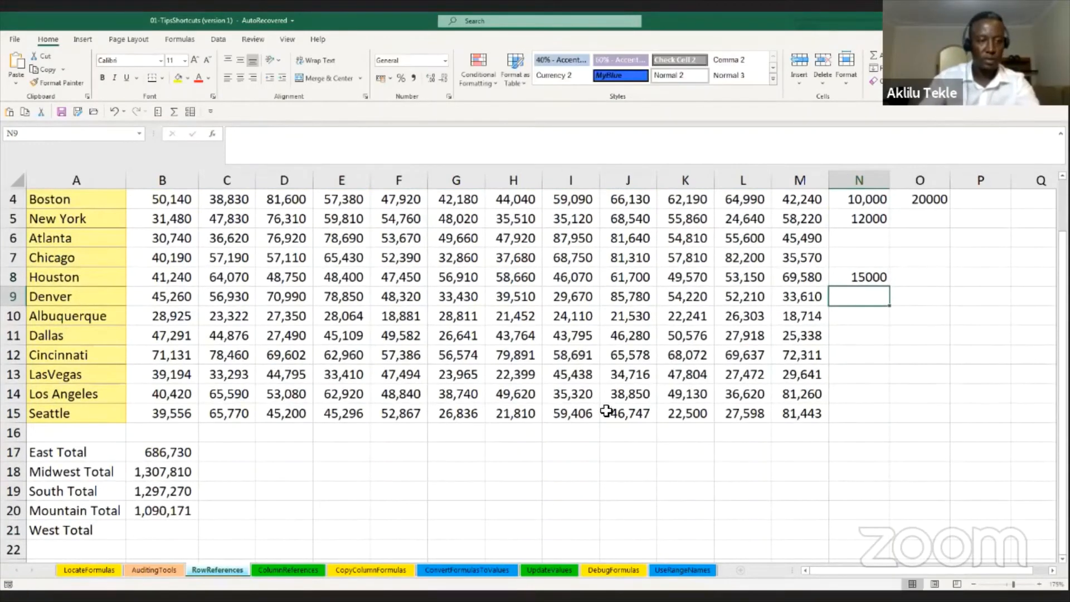
pyautogui.click(156, 510)
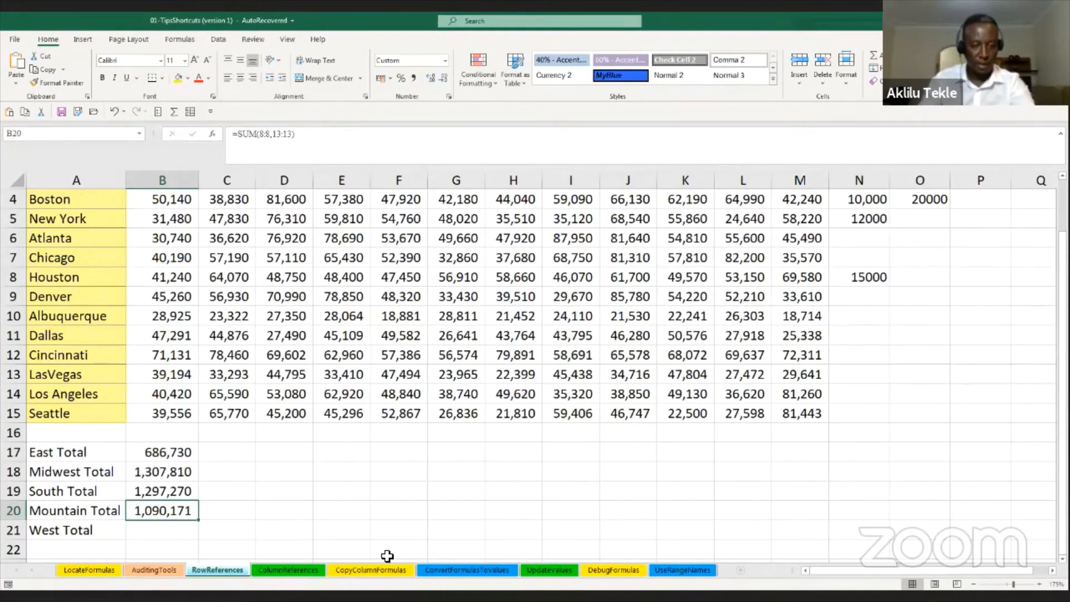
# Step: On the CopyColumnFormulas sheet, total the whole Salary column in M2 with the AutoSum formula =SUM(H:H) and widen column M to fit
pyautogui.click(376, 573)
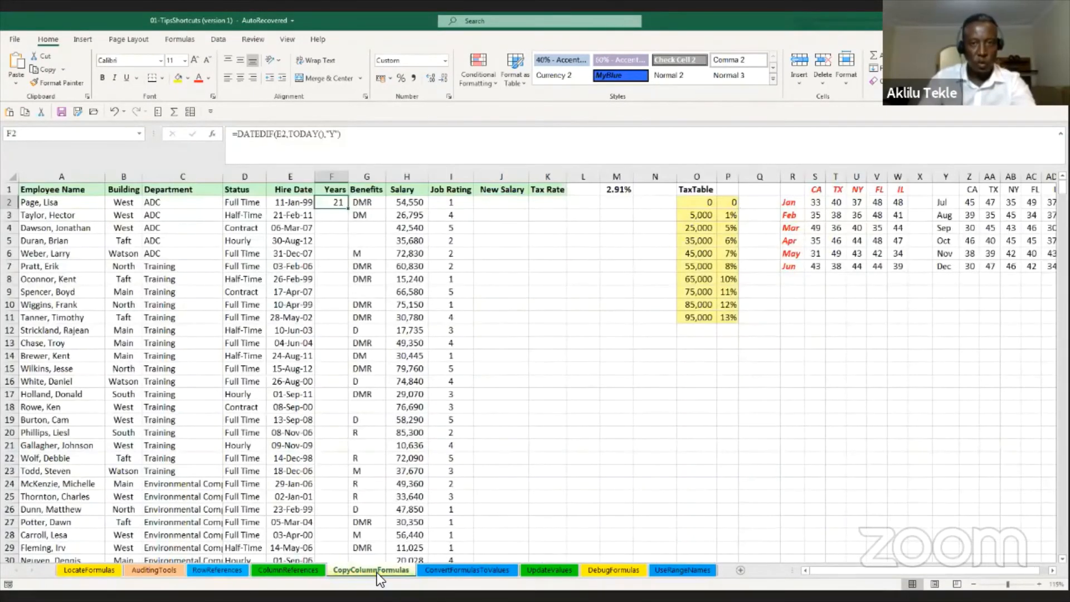
pyautogui.click(615, 204)
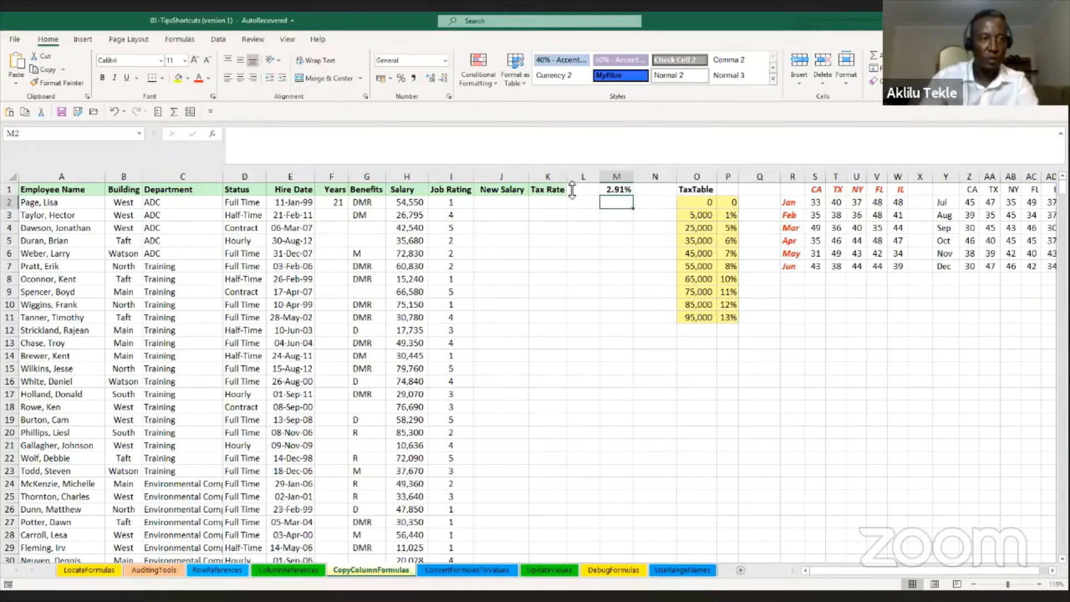
pyautogui.click(176, 115)
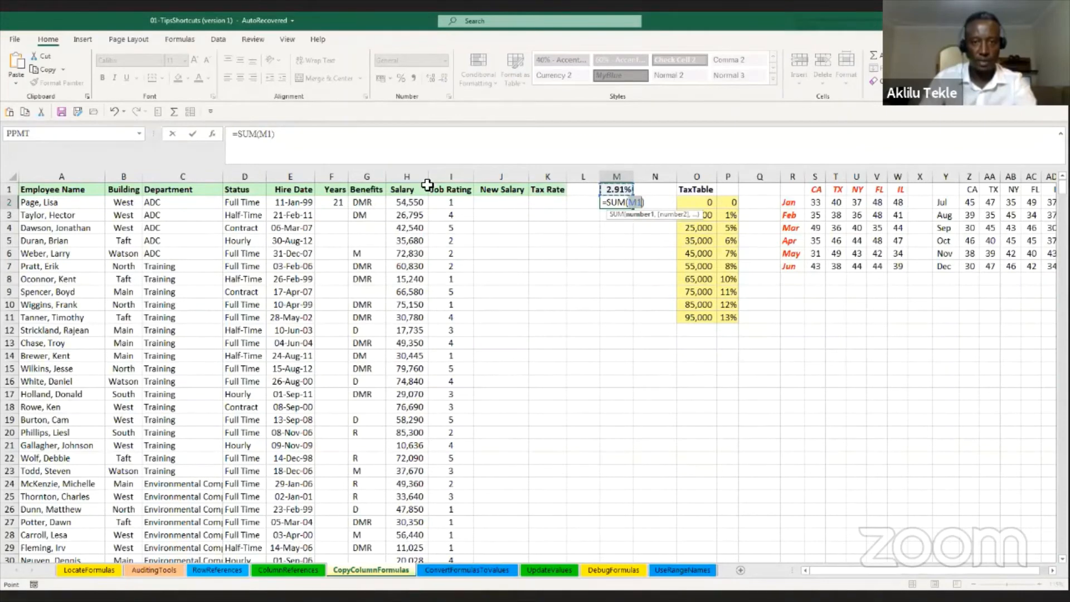
pyautogui.click(411, 178)
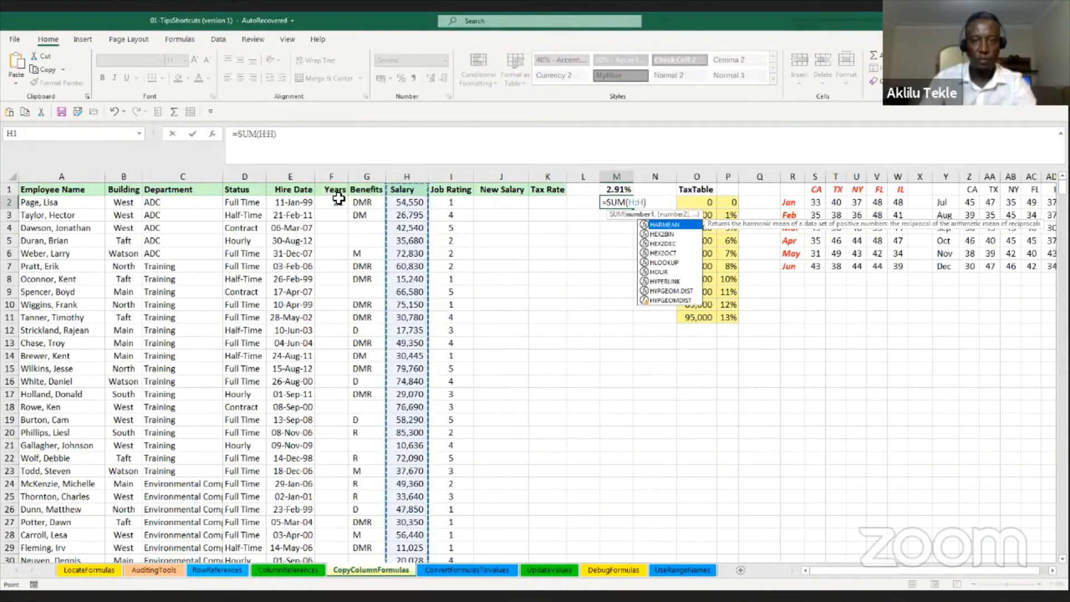
pyautogui.press('Return')
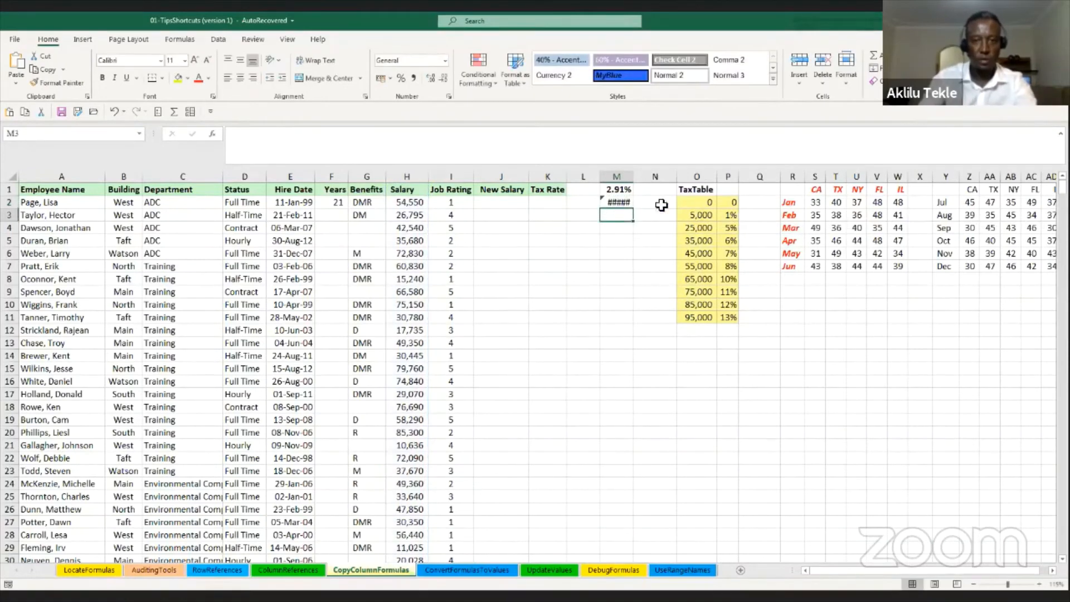
pyautogui.doubleClick(636, 177)
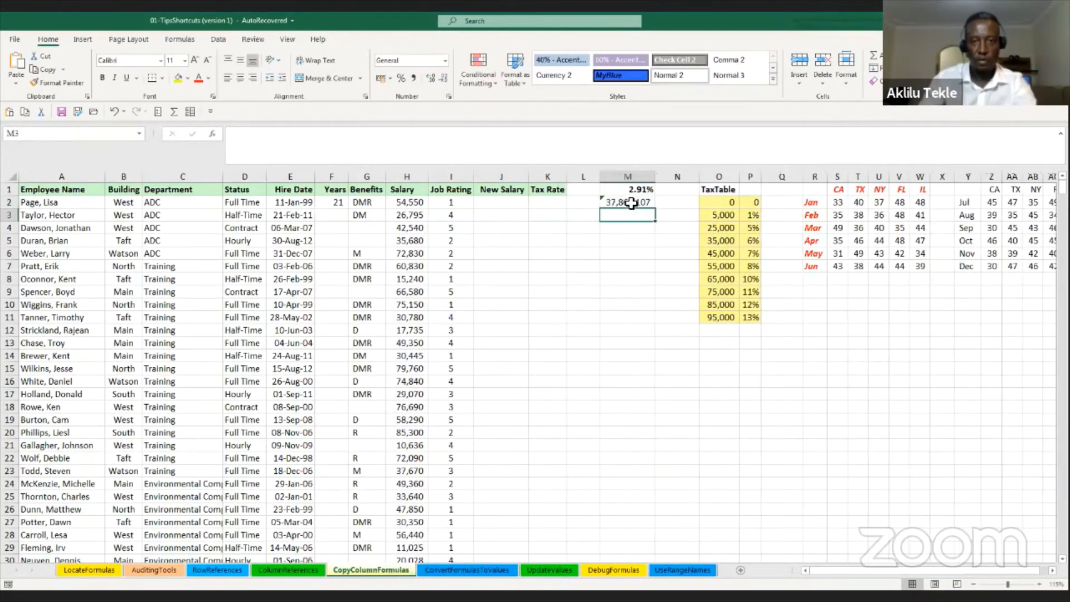
# Step: Inspect the whole-column reference in the M2 formula and how far down the Salary column the data extends, without changing anything
pyautogui.click(632, 202)
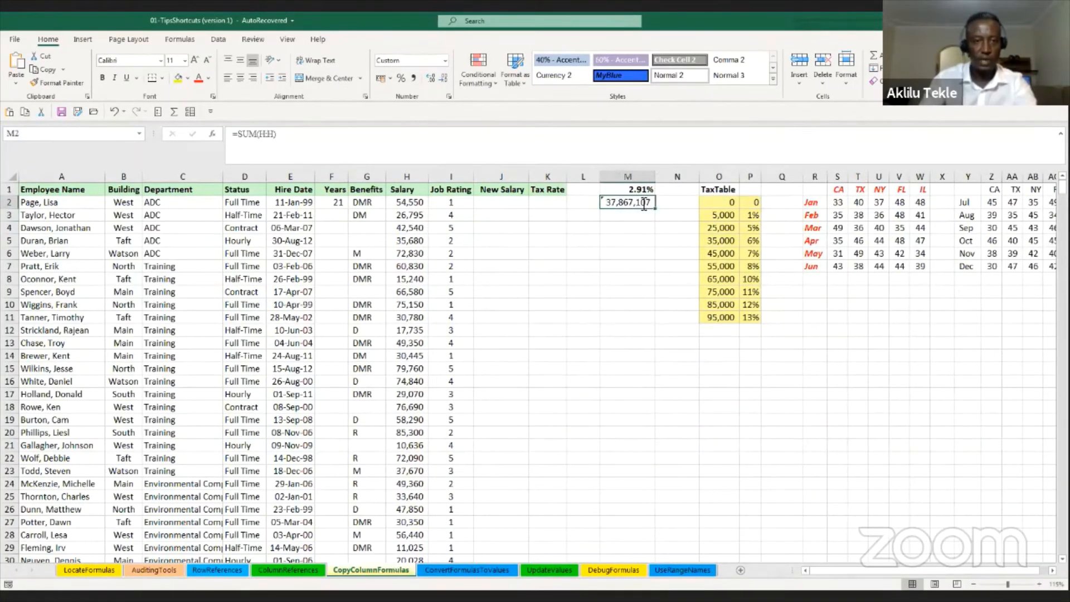
pyautogui.press('F2')
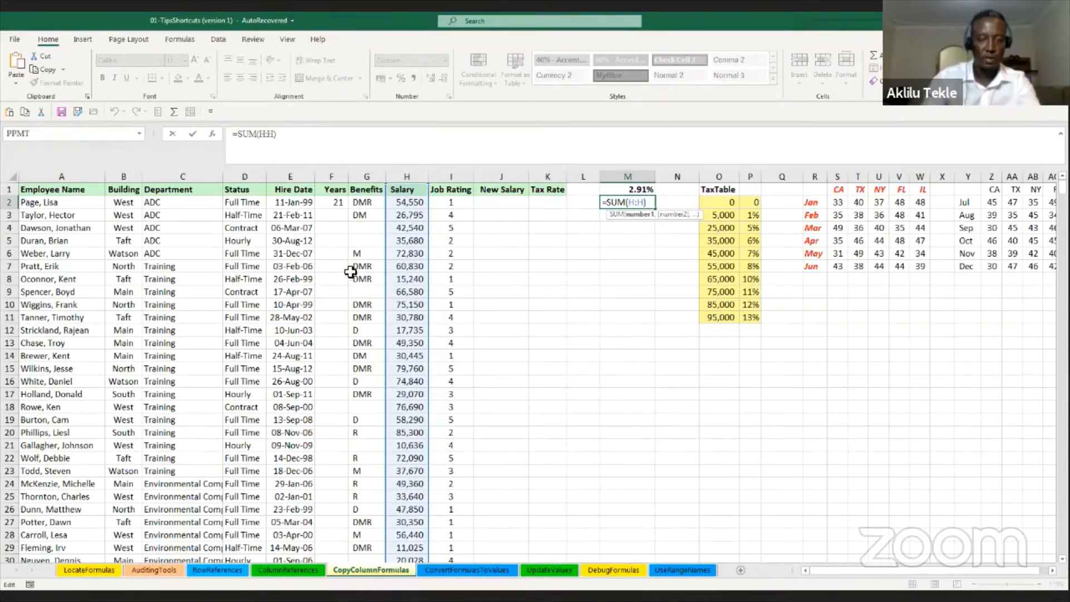
pyautogui.click(410, 207)
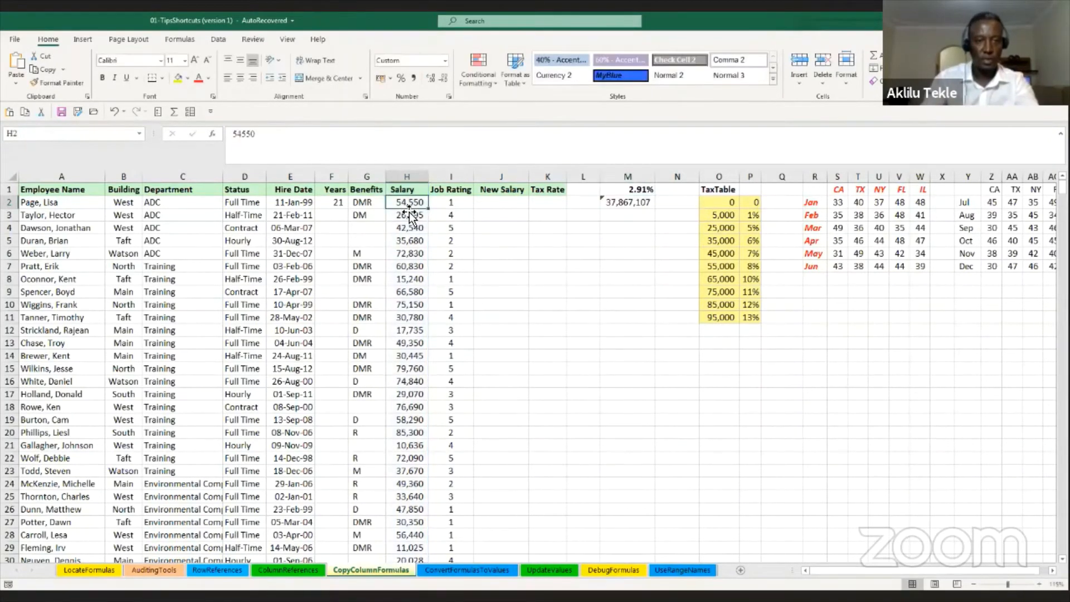
pyautogui.hotkey('ctrl', 'Down')
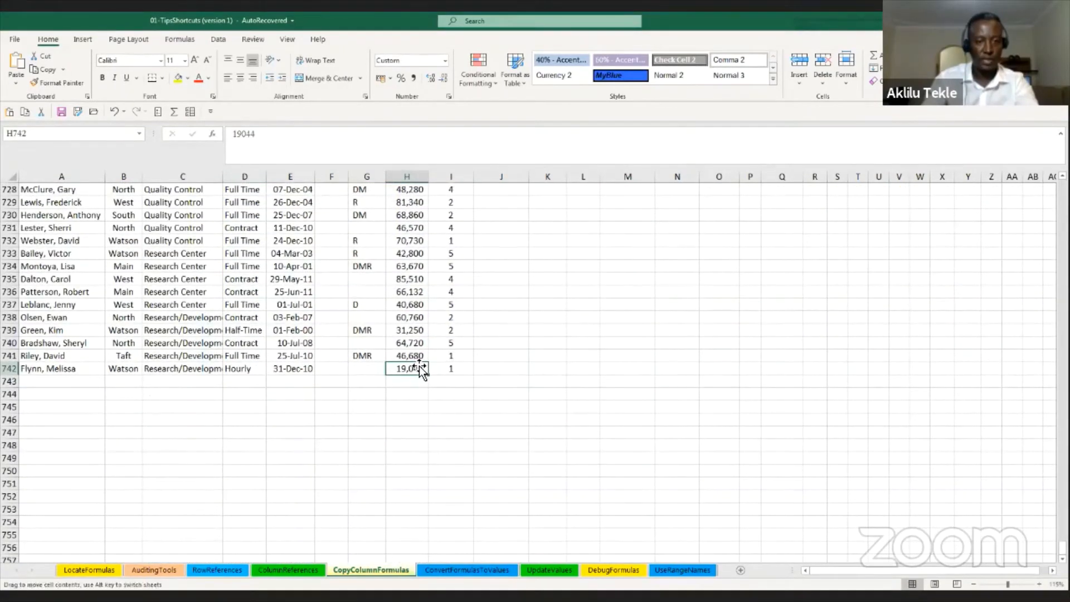
pyautogui.hotkey('ctrl', 'Up')
pyautogui.doubleClick(632, 204)
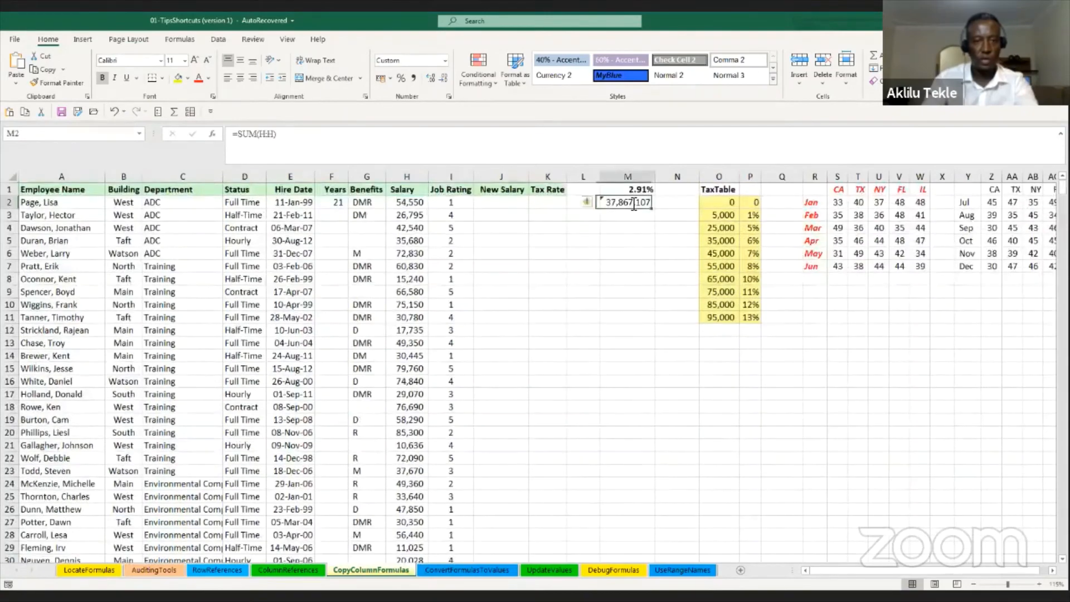
pyautogui.scroll(-5, 509, 317)
pyautogui.scroll(3, 441, 324)
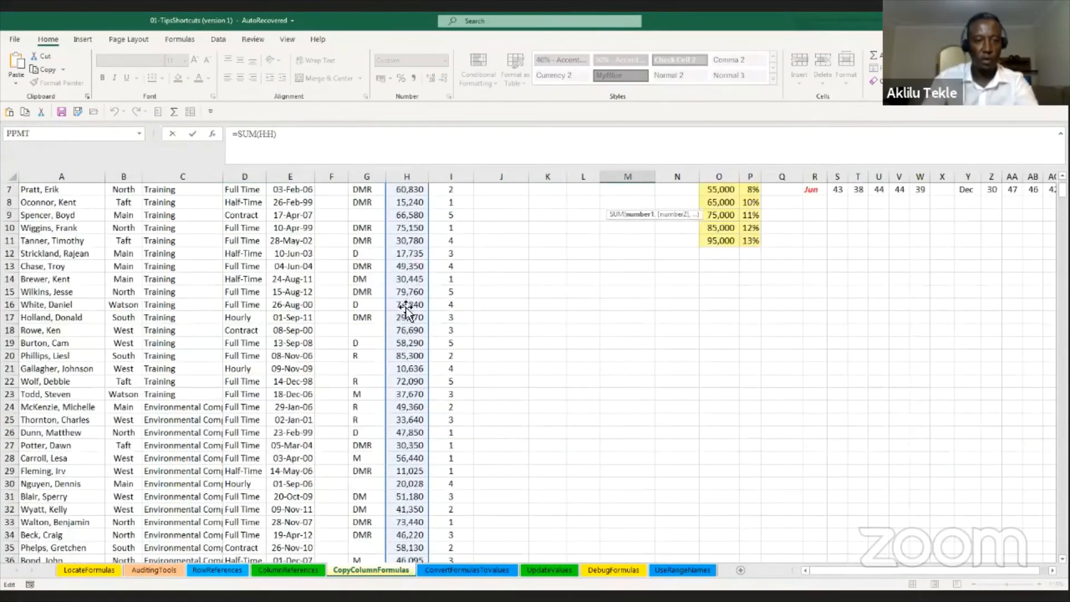
# Step: Add a salary of 20,000 in cell H743, directly below the last entry in the Salary column
pyautogui.click(409, 308)
pyautogui.hotkey('ctrl', 'Down')
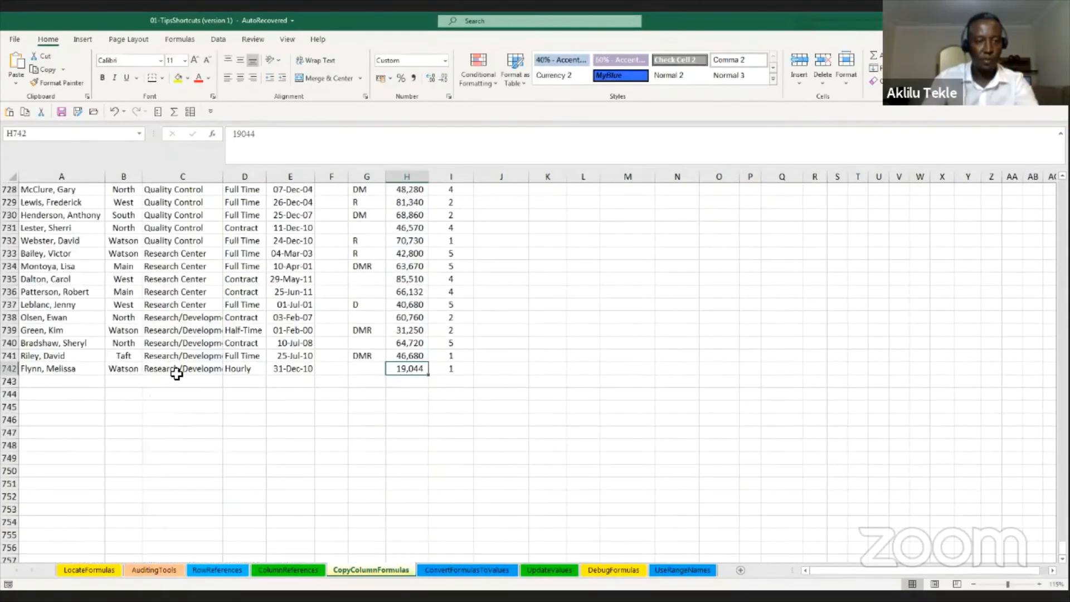
pyautogui.click(72, 383)
pyautogui.click(401, 380)
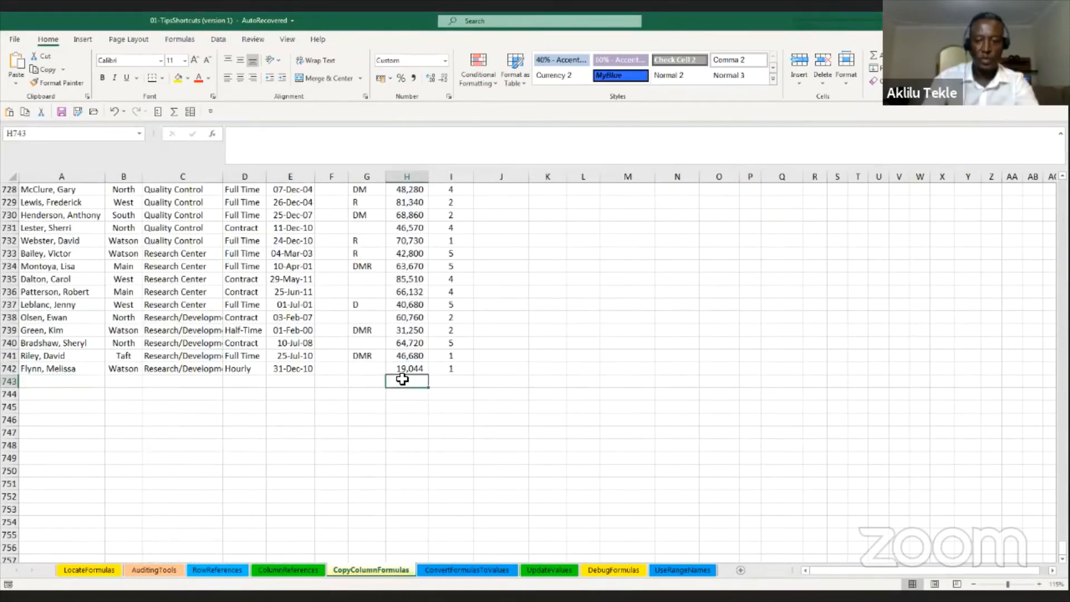
pyautogui.write('20')
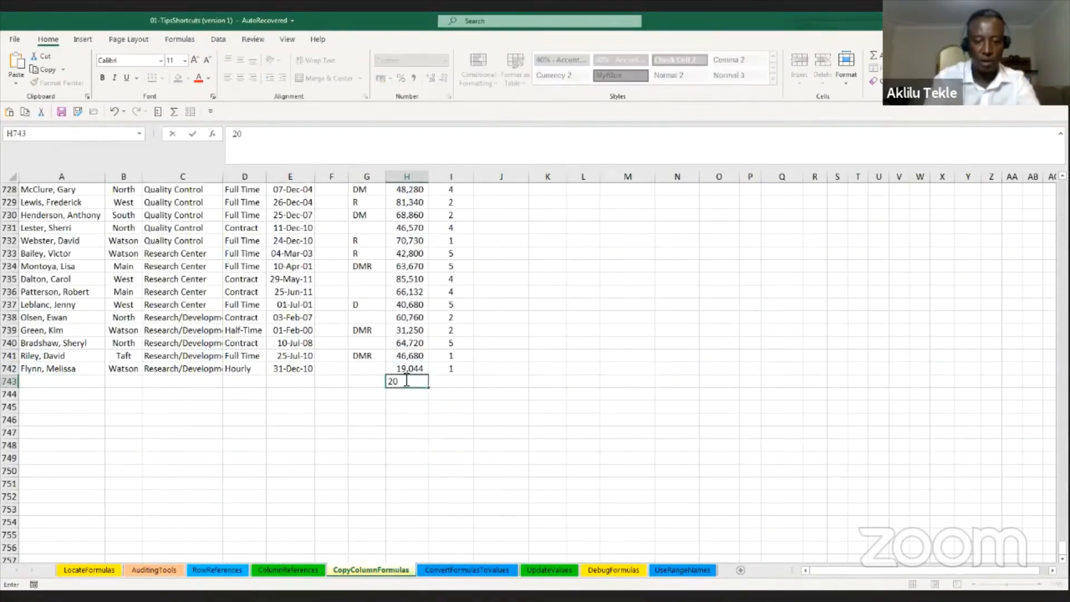
pyautogui.write(',000')
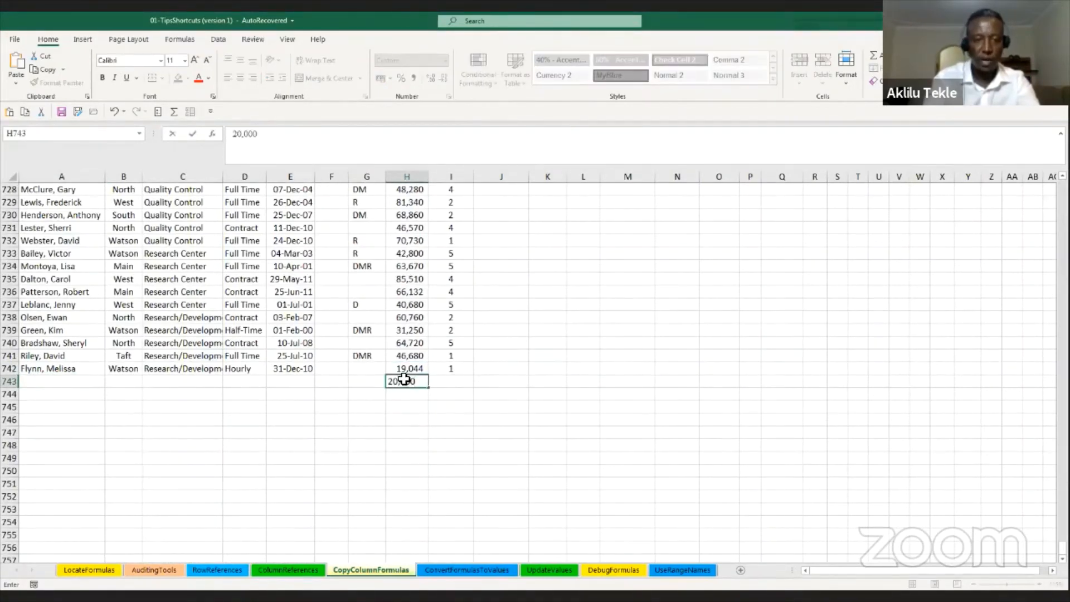
pyautogui.press('Return')
pyautogui.click(416, 380)
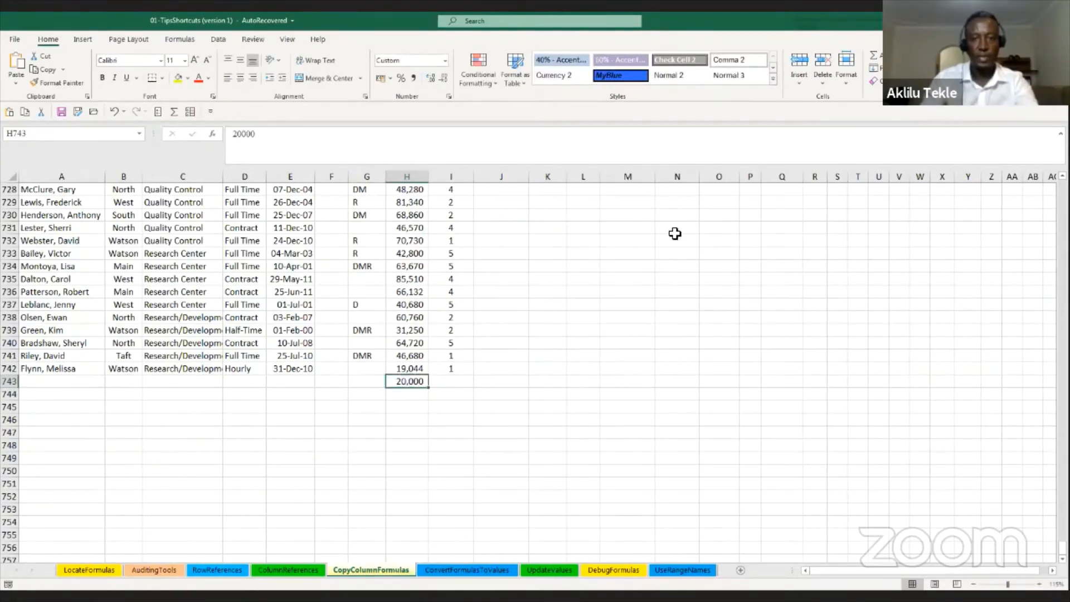
# Step: Check that the salary total formula in M2 covers the entire column H, leaving the formula as it is
pyautogui.hotkey('ctrl', 'Up')
pyautogui.doubleClick(635, 205)
pyautogui.scroll(-5, 440, 329)
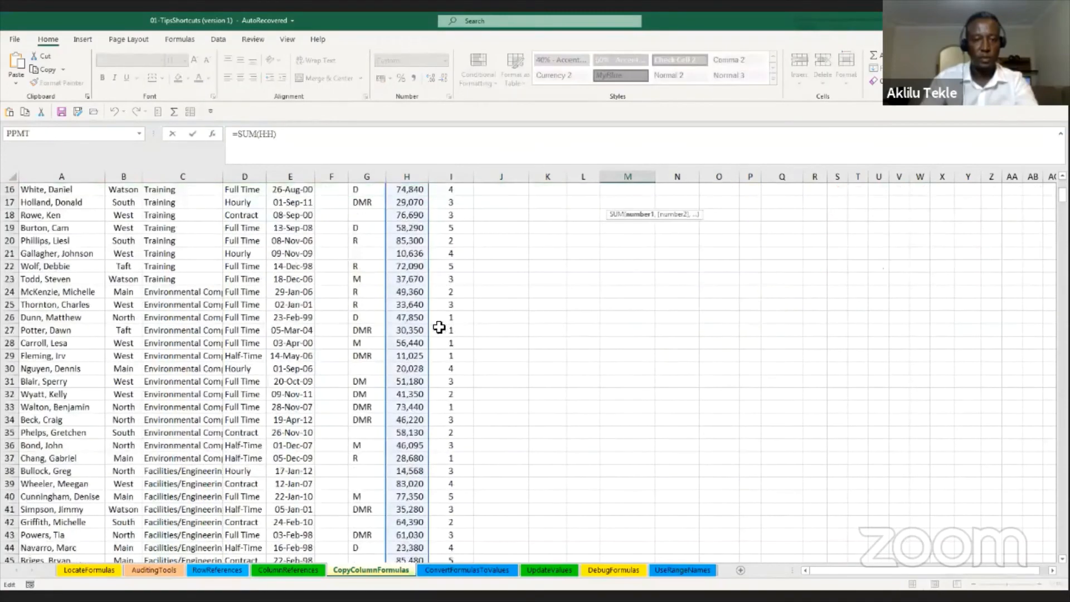
pyautogui.scroll(-5, 439, 342)
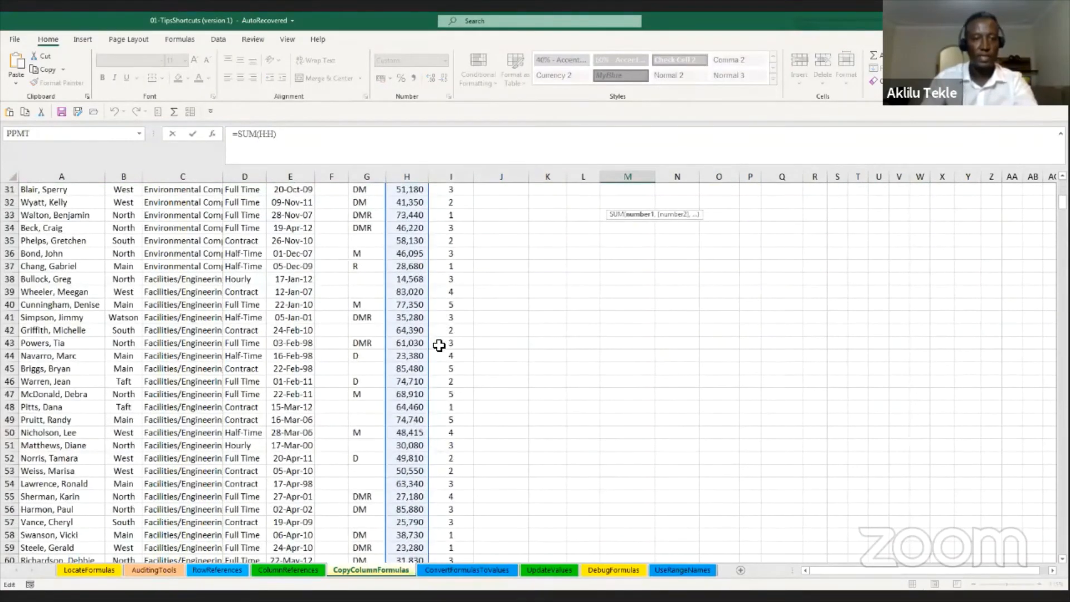
pyautogui.scroll(-1, 439, 344)
pyautogui.scroll(-3, 439, 345)
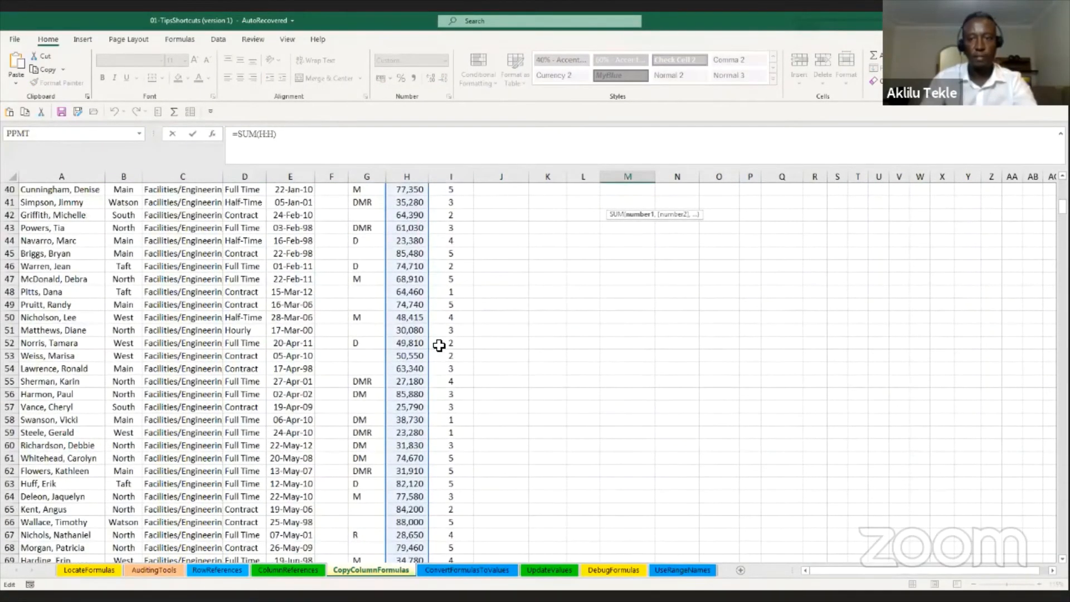
pyautogui.scroll(1, 439, 345)
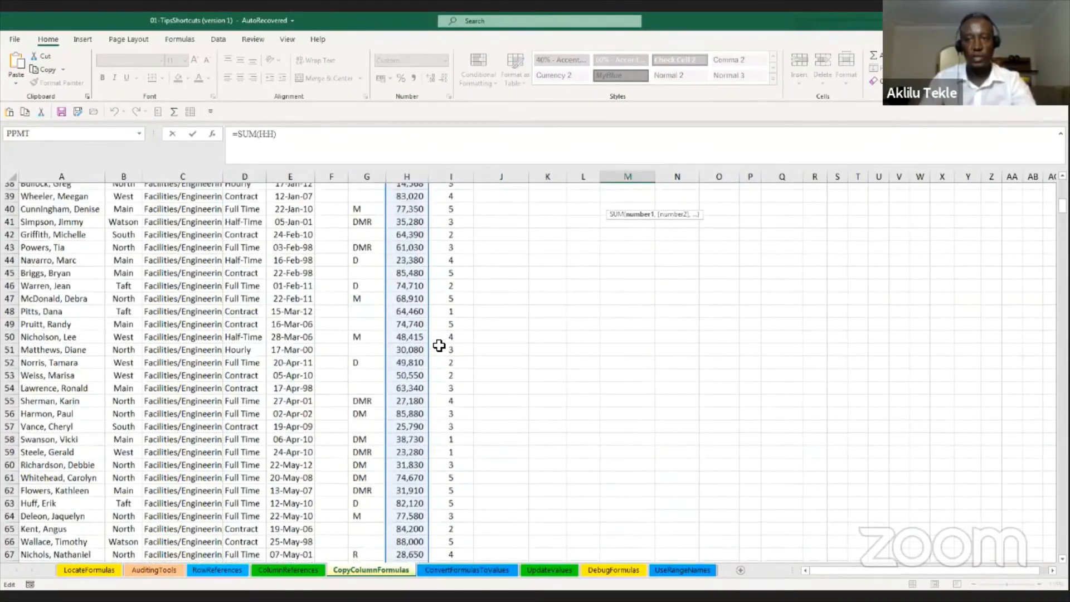
pyautogui.scroll(12, 439, 345)
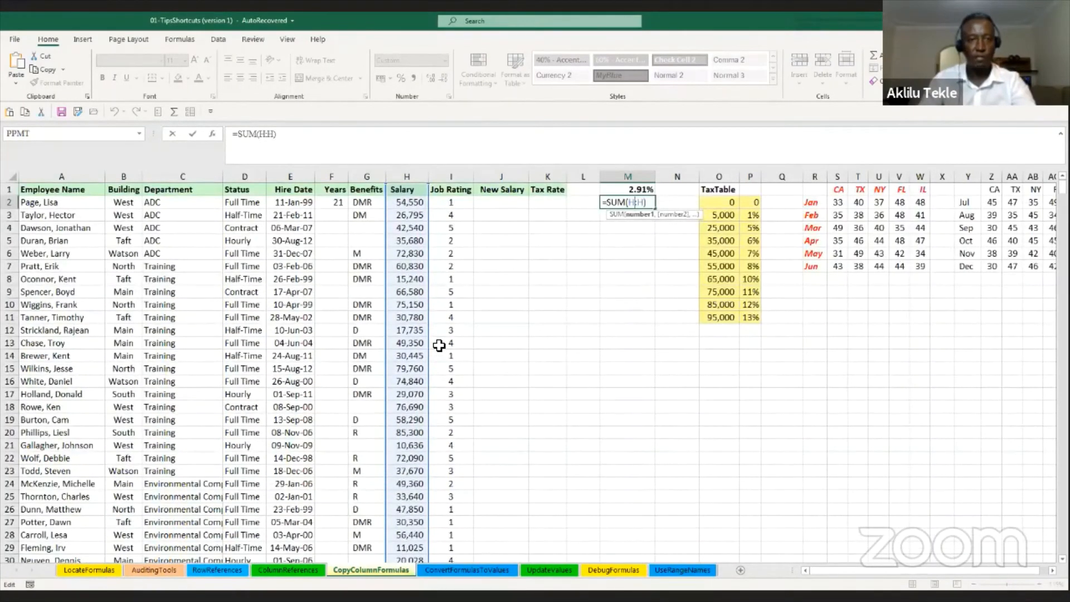
pyautogui.hotkey('ctrl', 'Return')
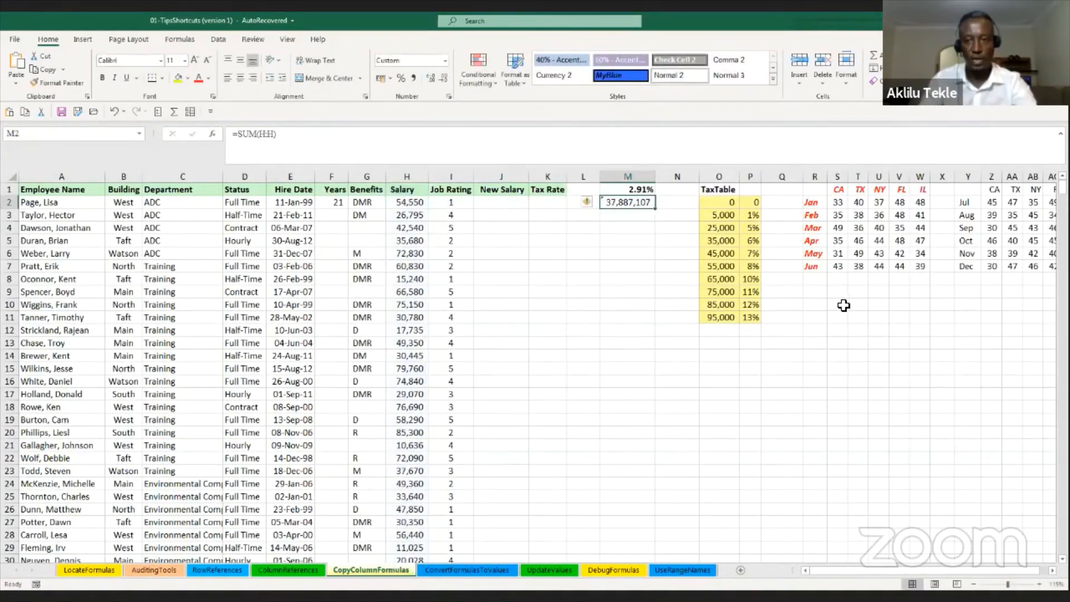
# Step: Examine the month labels, state headings and values of the January to June table in R1:W7
pyautogui.click(843, 306)
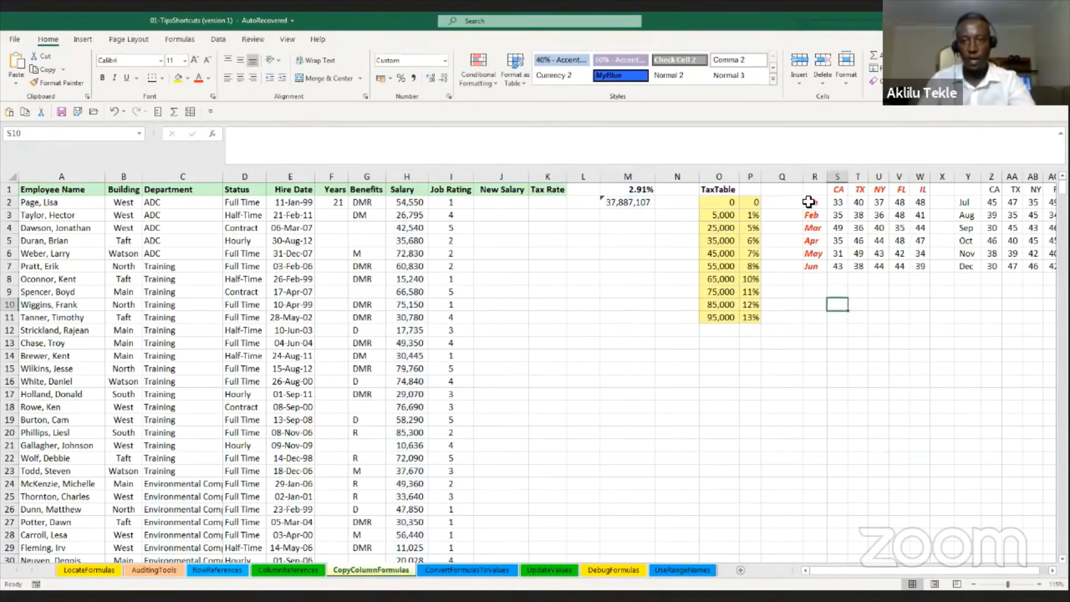
pyautogui.moveTo(811, 204); pyautogui.dragTo(815, 248)
pyautogui.moveTo(837, 189); pyautogui.dragTo(916, 192)
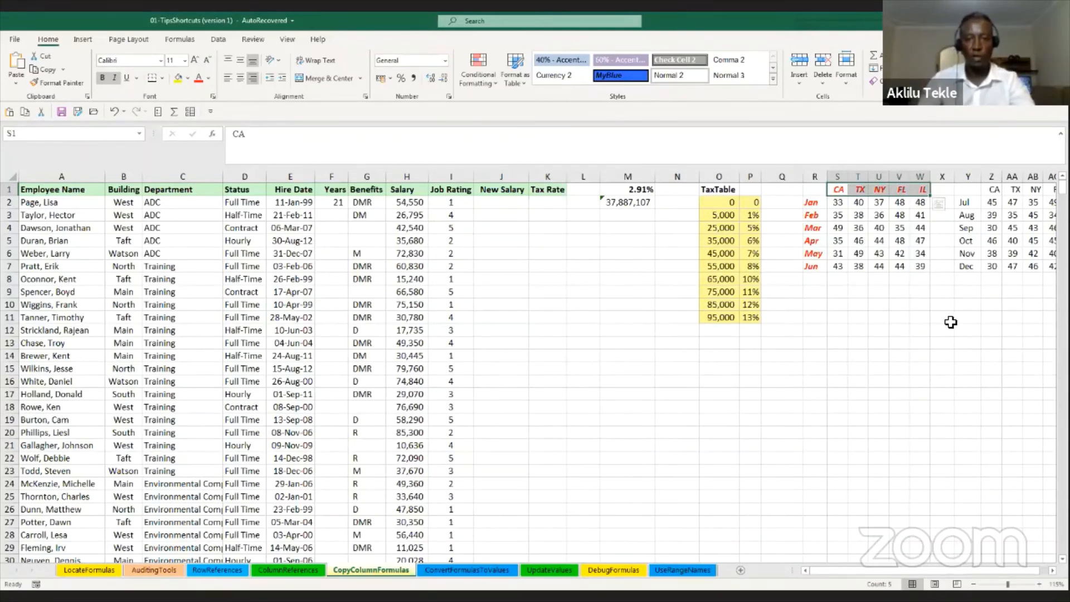
pyautogui.click(851, 306)
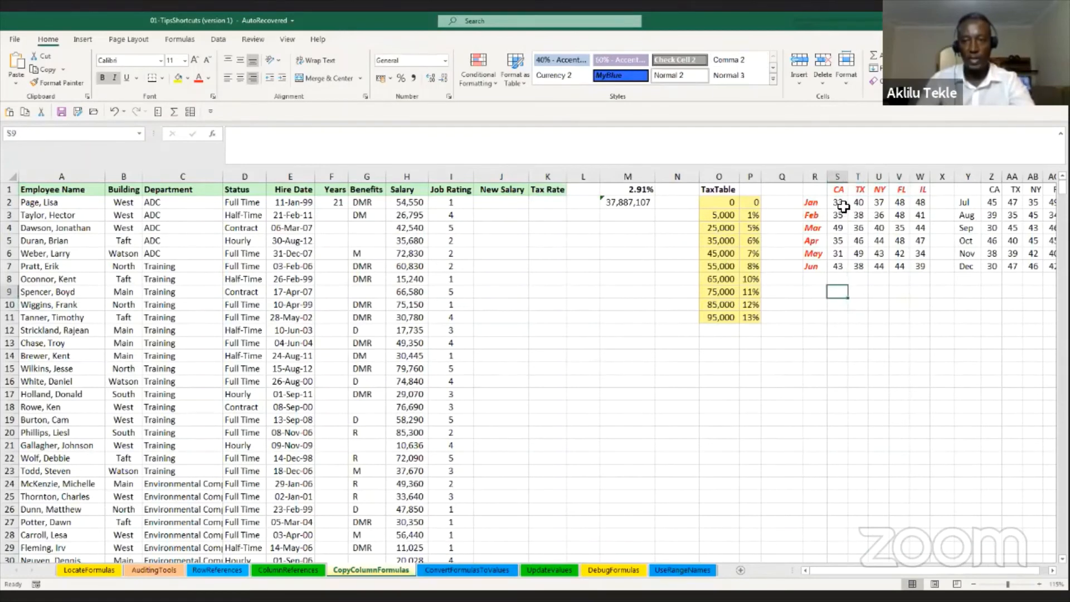
pyautogui.moveTo(837, 203); pyautogui.dragTo(913, 271)
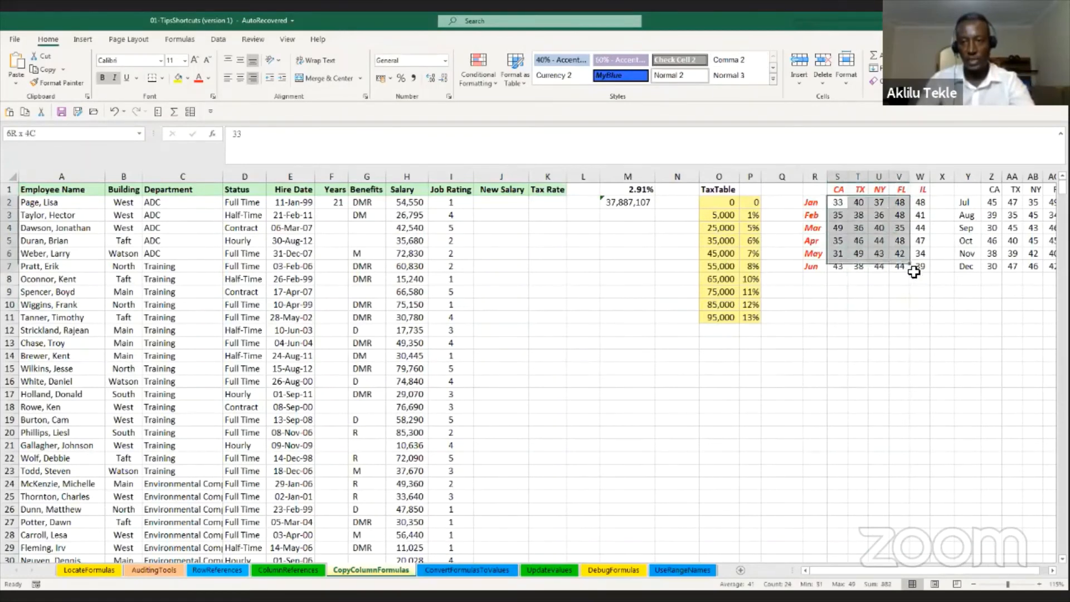
# Step: Total the January to June values in cell S9 with a SUM formula covering S2:W7
pyautogui.click(840, 296)
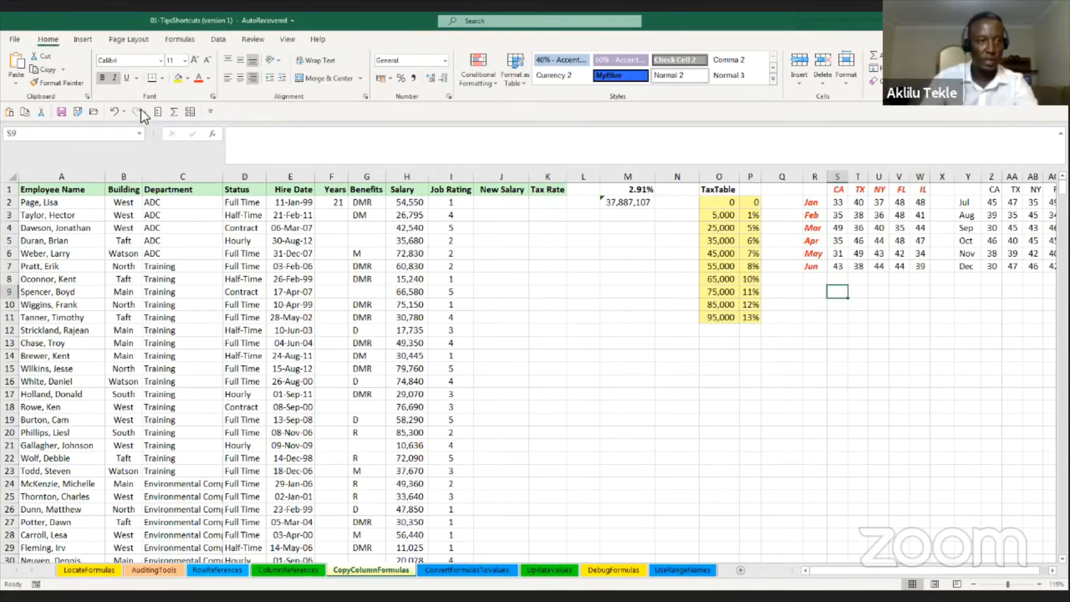
pyautogui.click(174, 112)
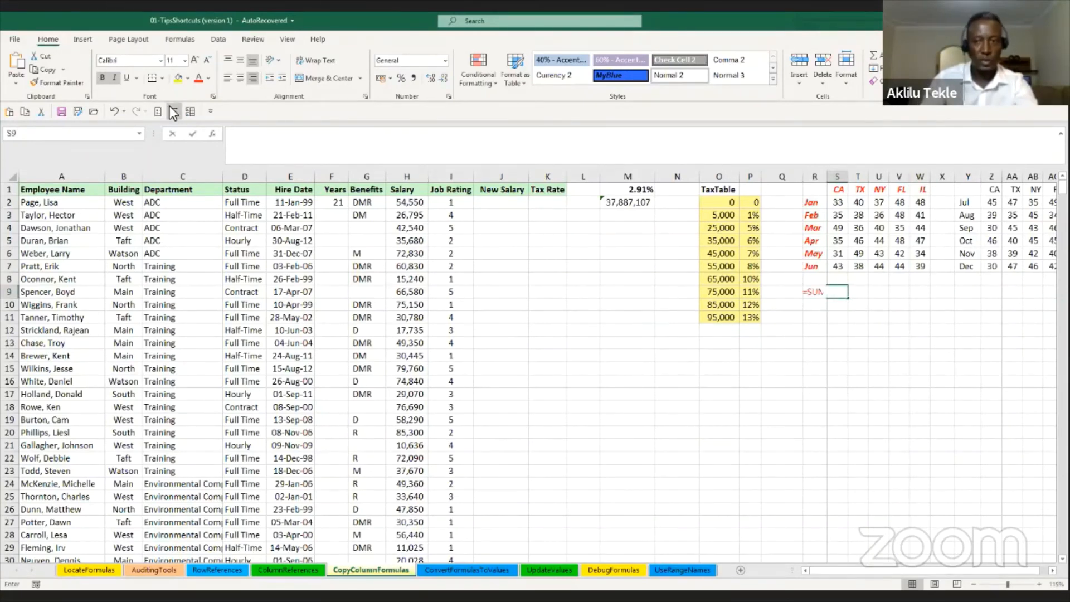
pyautogui.click(846, 203)
pyautogui.moveTo(846, 203); pyautogui.dragTo(914, 265)
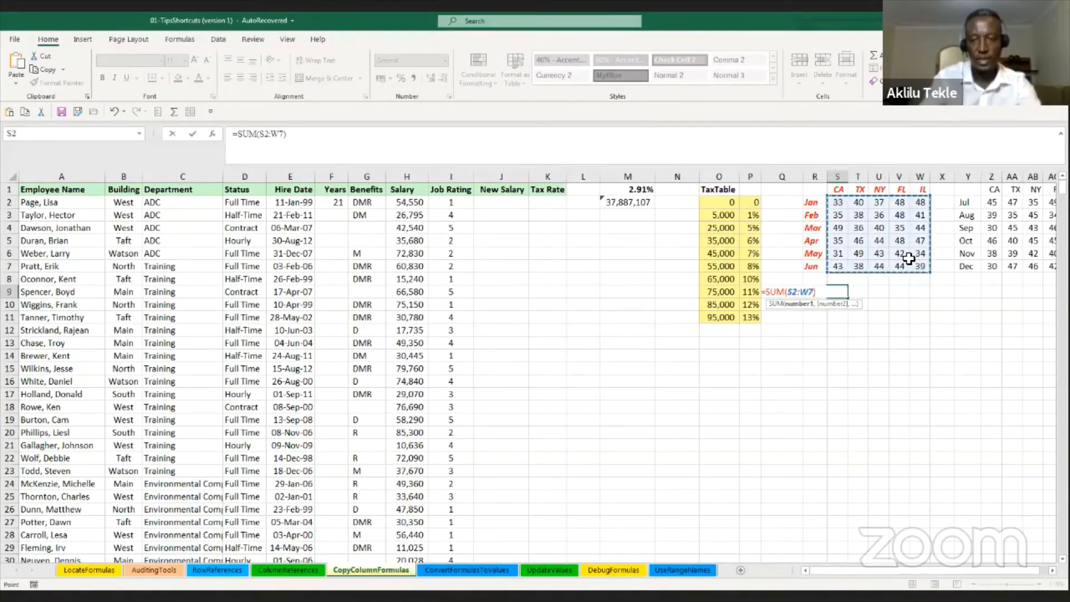
pyautogui.press('Return')
pyautogui.click(858, 290)
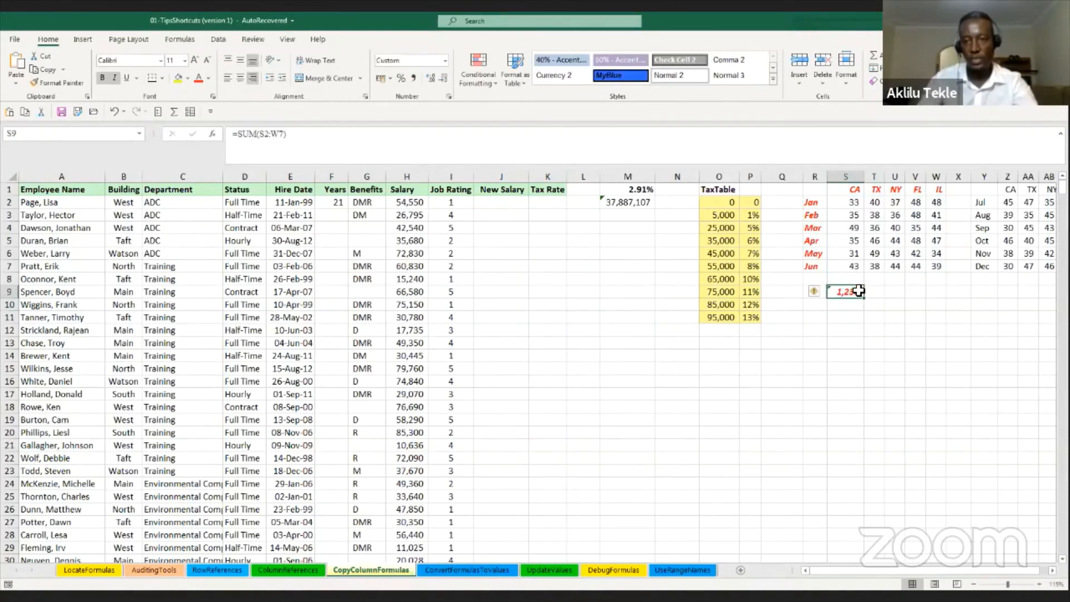
# Step: Clear the SUM formula from cell S9, below the January to June table
pyautogui.doubleClick(852, 297)
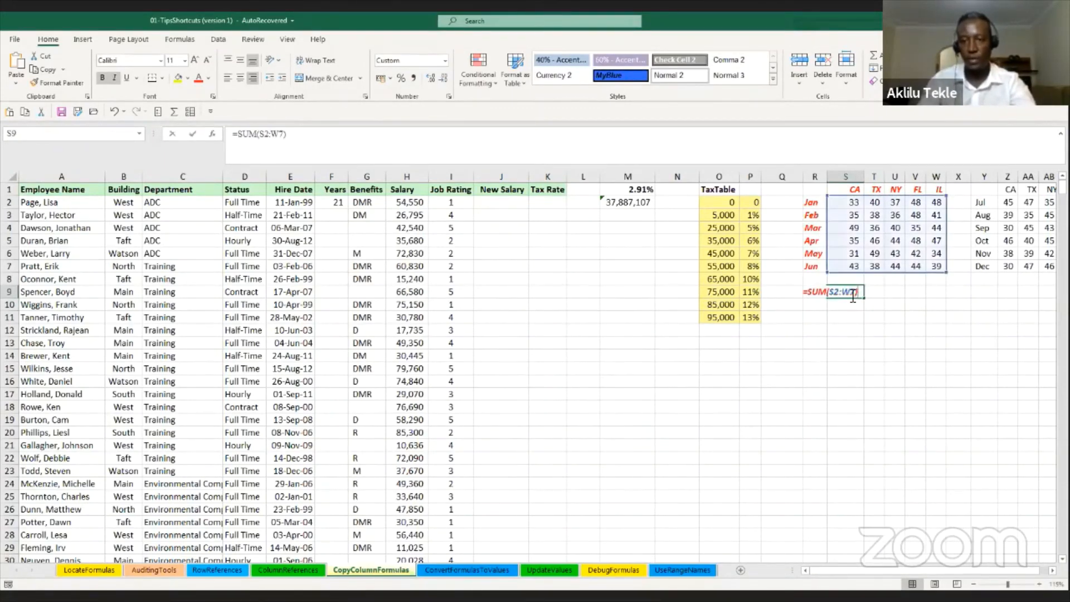
pyautogui.write('`')
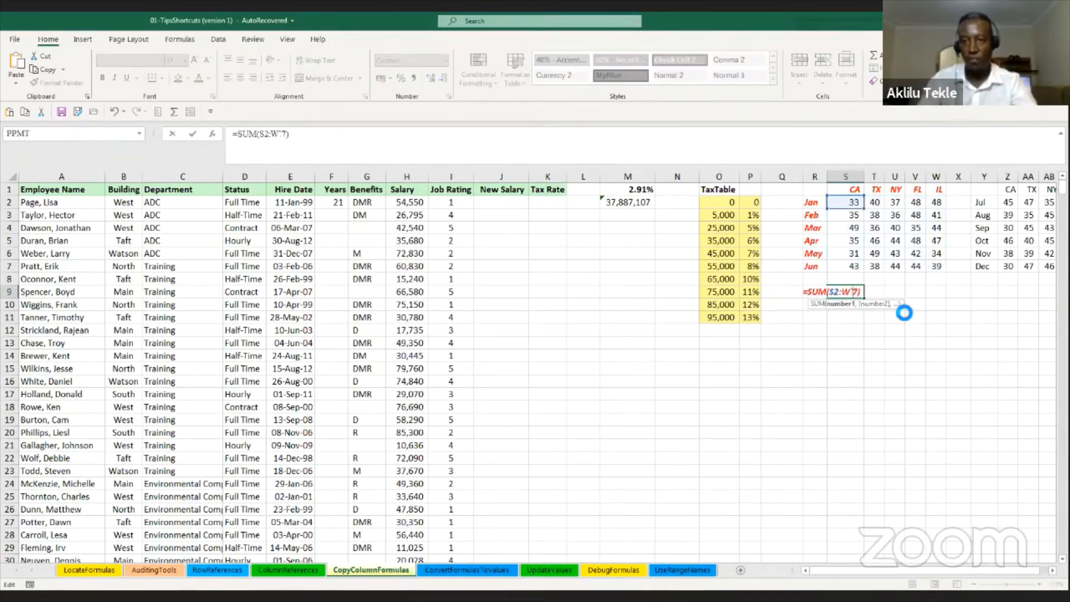
pyautogui.press('Return')
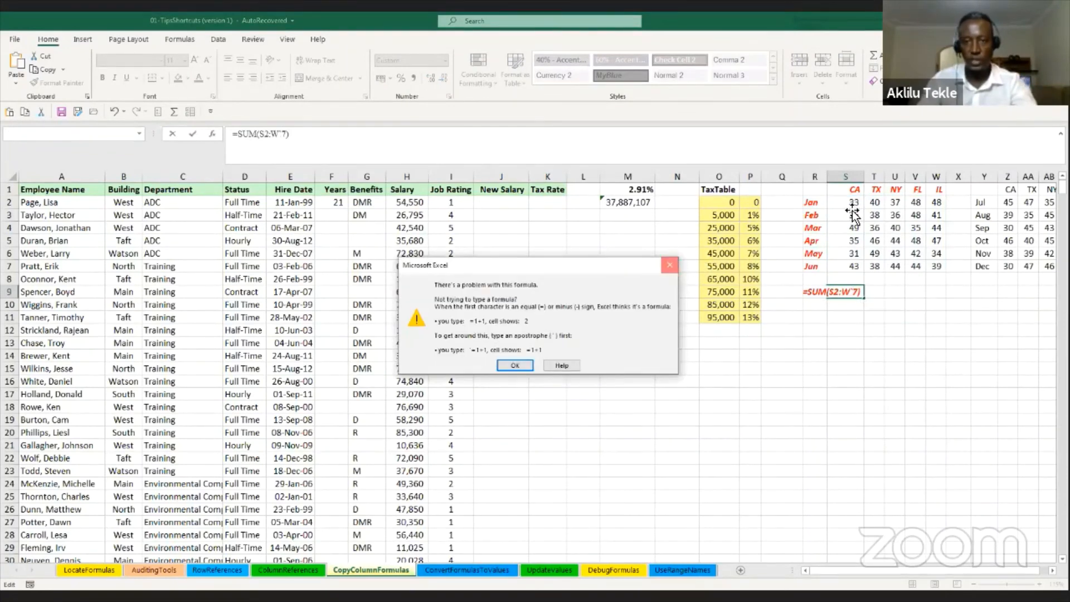
pyautogui.click(671, 259)
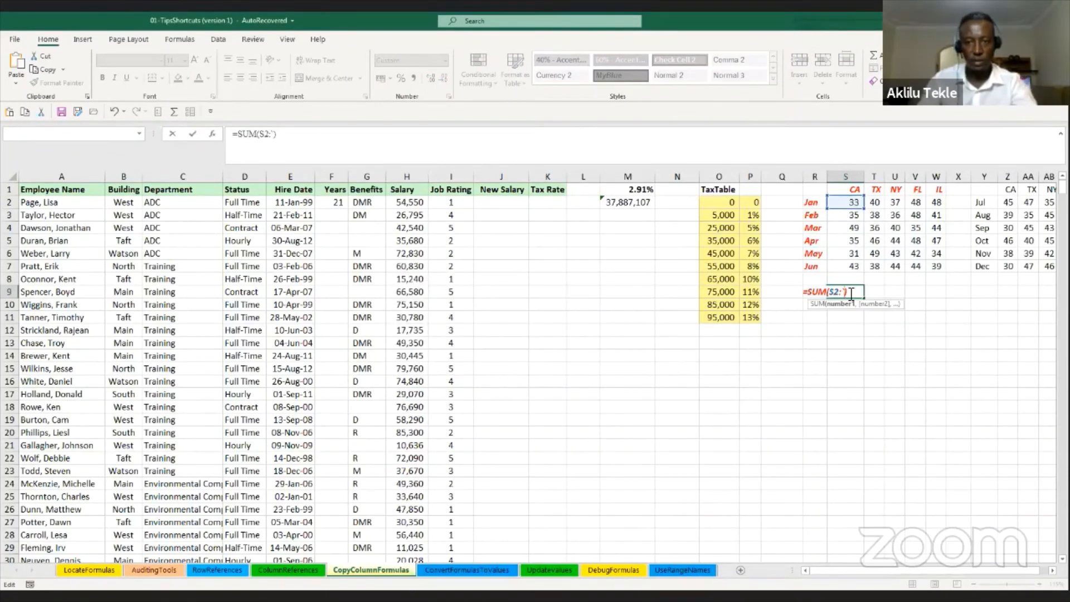
pyautogui.moveTo(852, 292); pyautogui.dragTo(809, 286)
pyautogui.press('Escape')
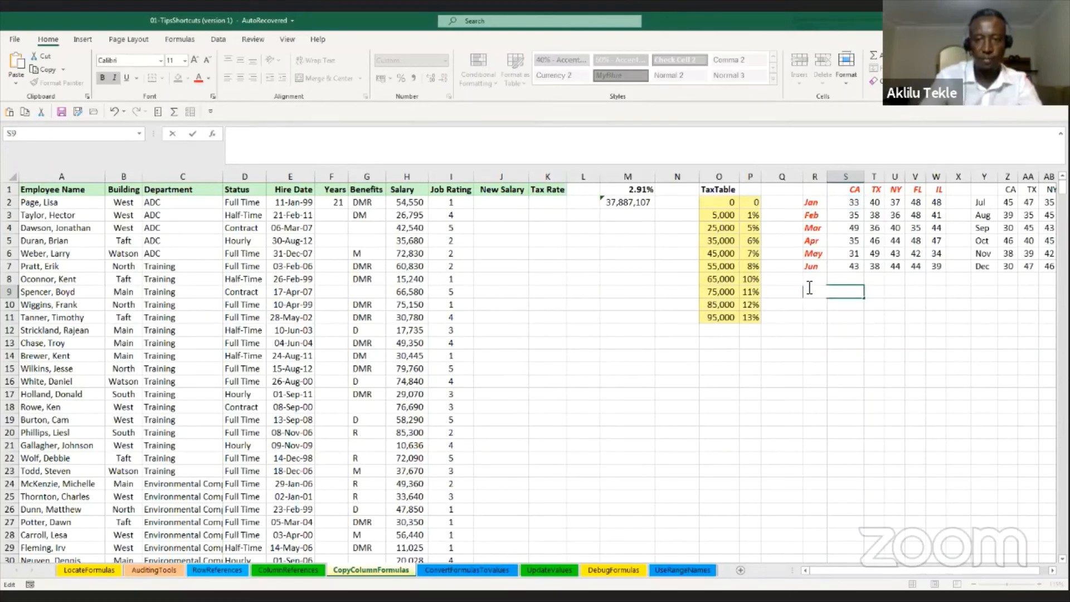
# Step: Total the January to June values in cell R9 with the formula =SUM(S2:W7)
pyautogui.click(808, 288)
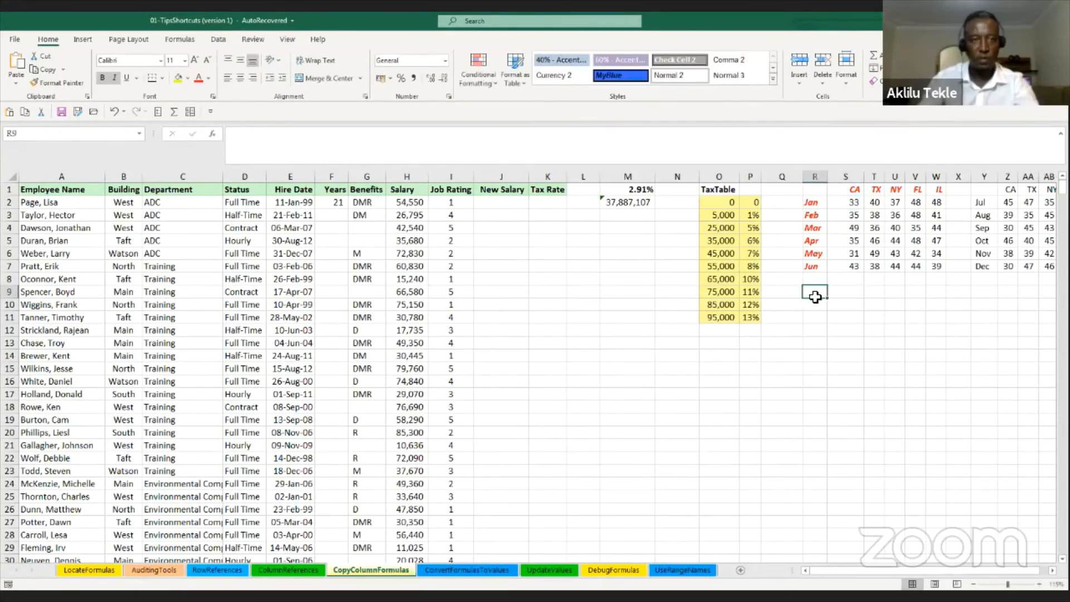
pyautogui.click(177, 115)
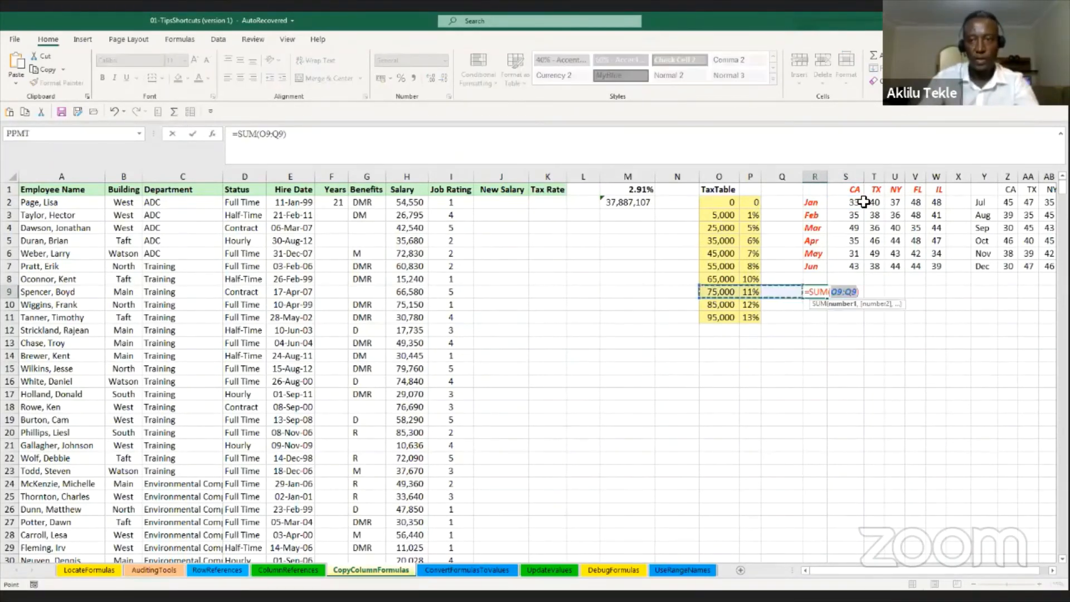
pyautogui.moveTo(863, 202); pyautogui.dragTo(936, 266)
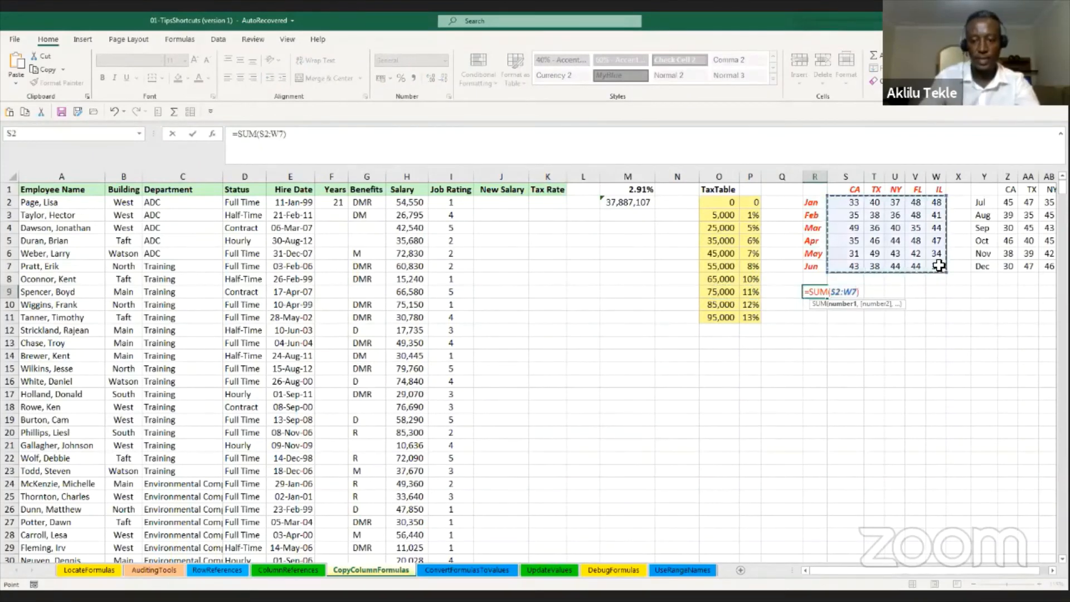
pyautogui.press('Return')
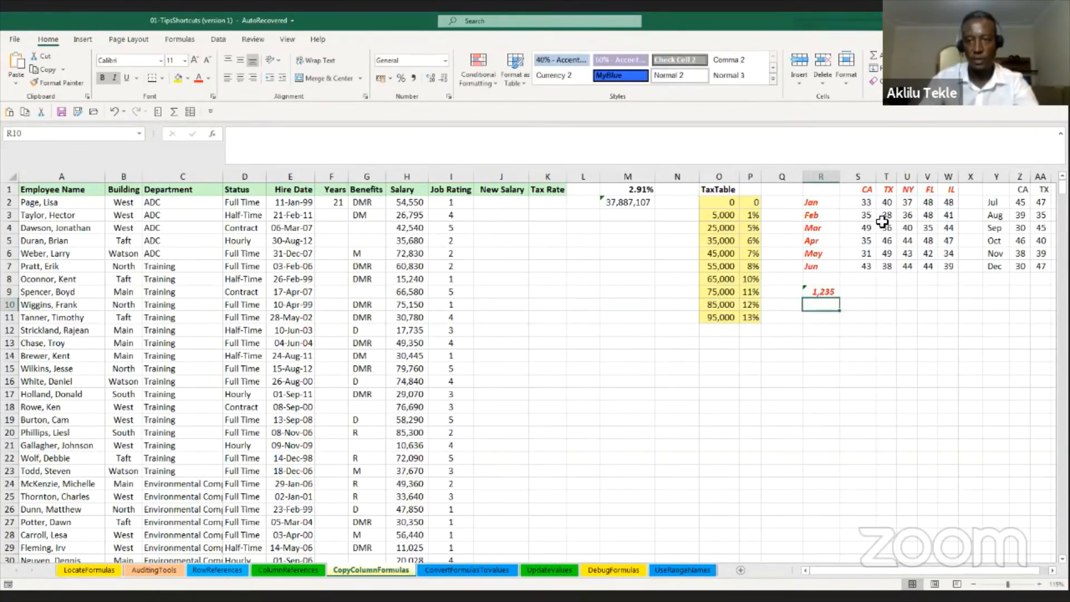
# Step: Examine which block of the January to June table the SUM formula in R9 covers, without changing it
pyautogui.click(869, 203)
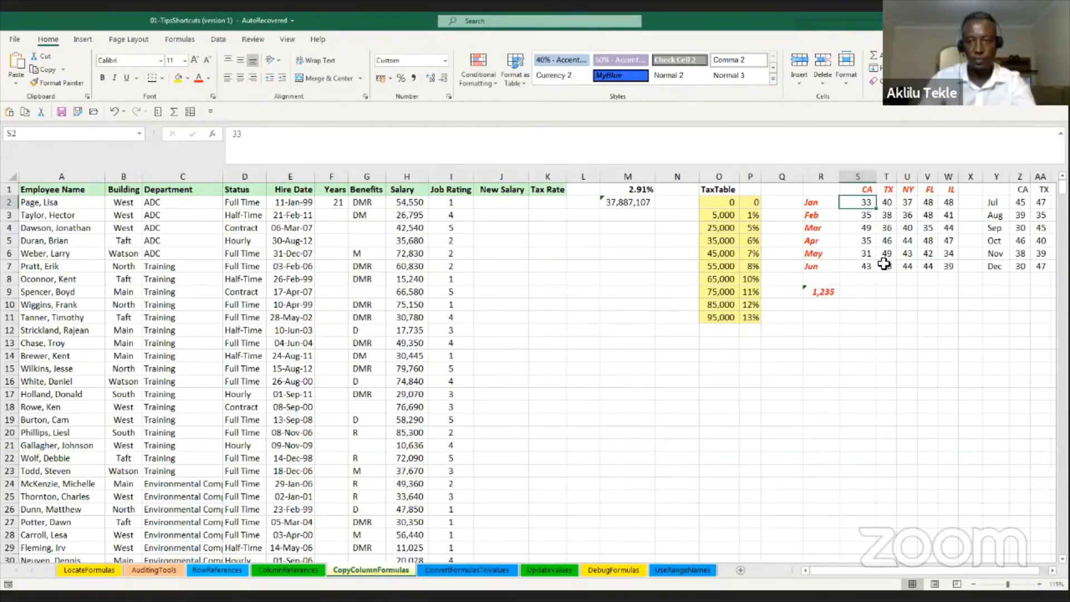
pyautogui.click(1038, 583)
pyautogui.click(1039, 583)
pyautogui.click(1039, 584)
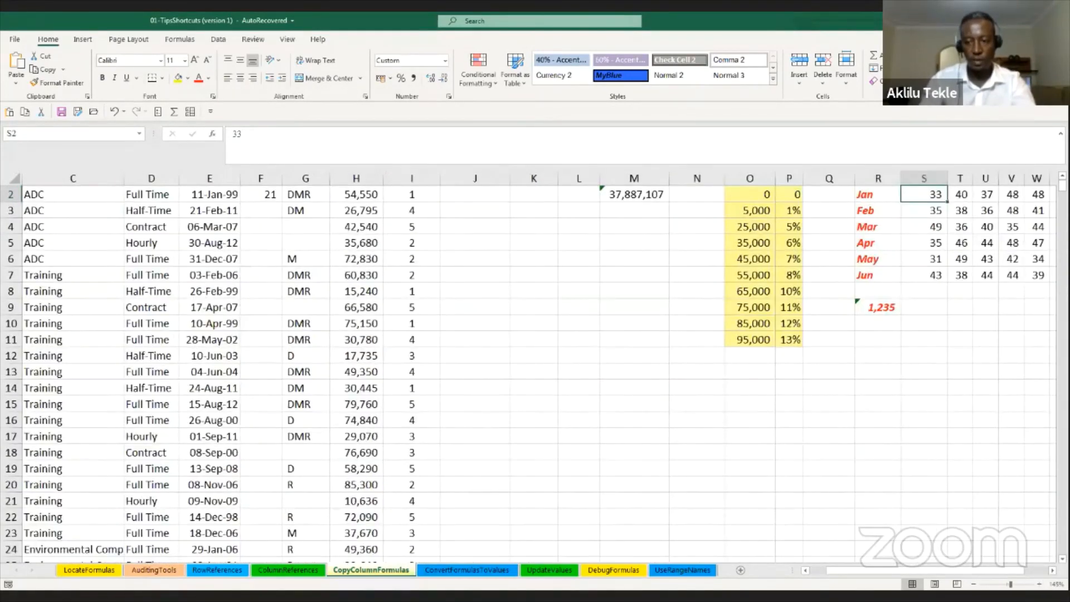
pyautogui.hscroll(3, 943, 384)
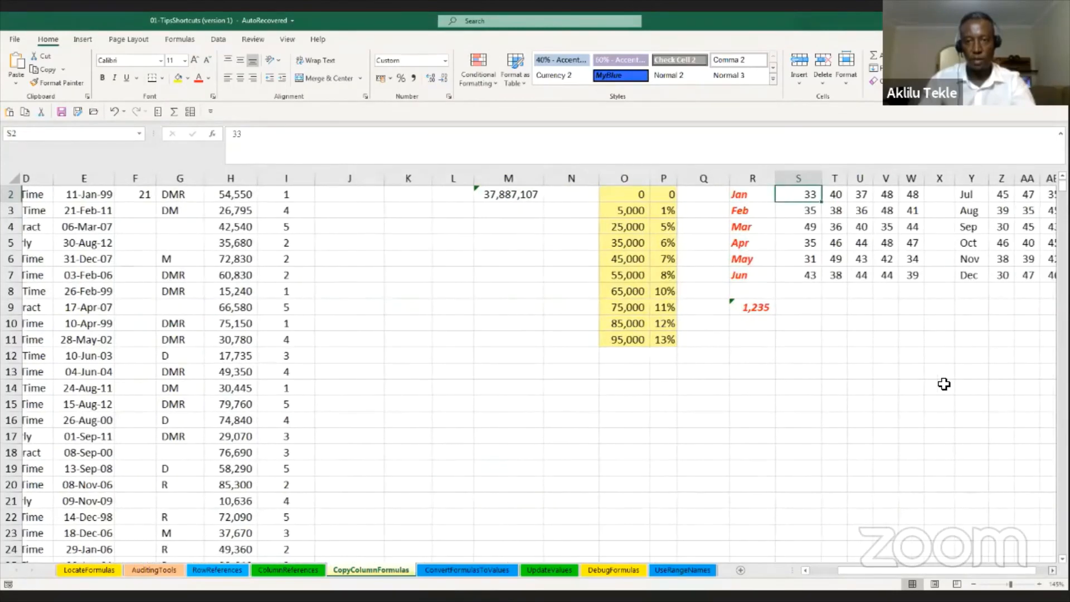
pyautogui.scroll(1, 943, 384)
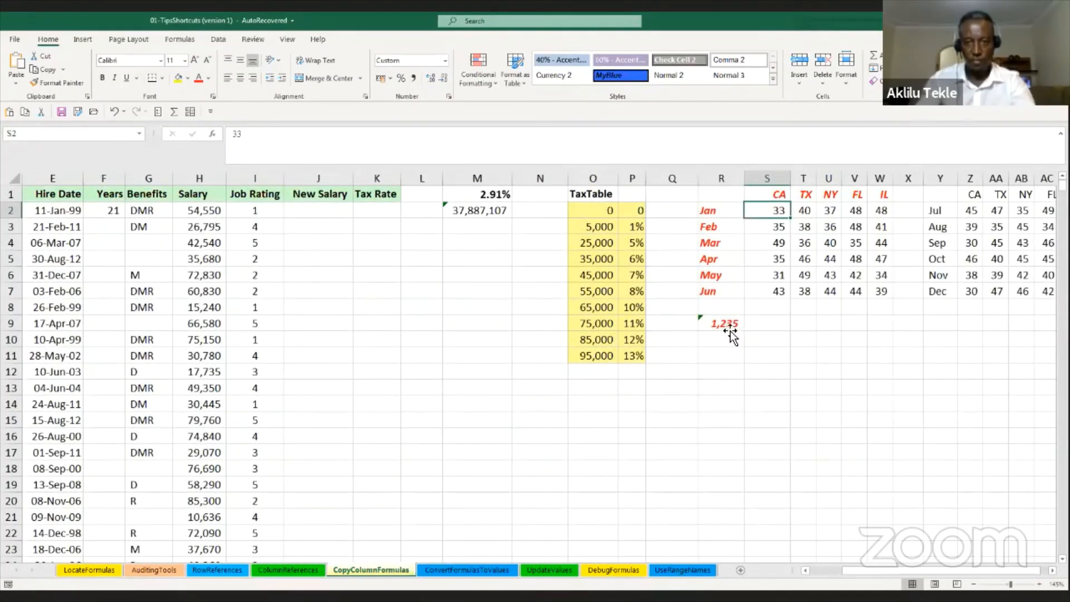
pyautogui.click(727, 327)
pyautogui.doubleClick(731, 326)
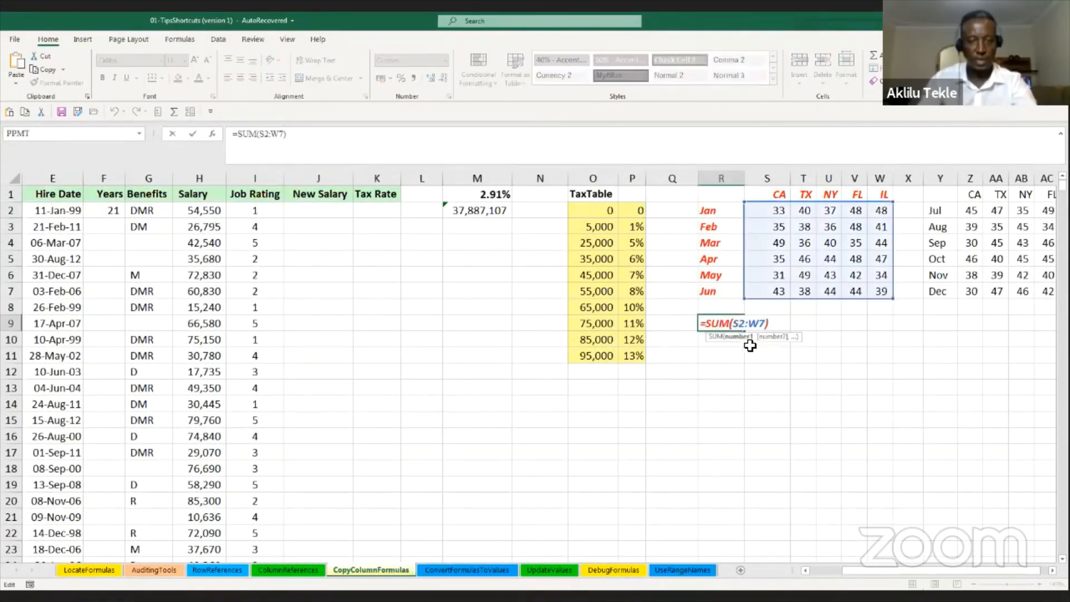
pyautogui.press('Return')
# Step: Set the January value for CA in S2 to 50 and check the total in R9
pyautogui.click(778, 210)
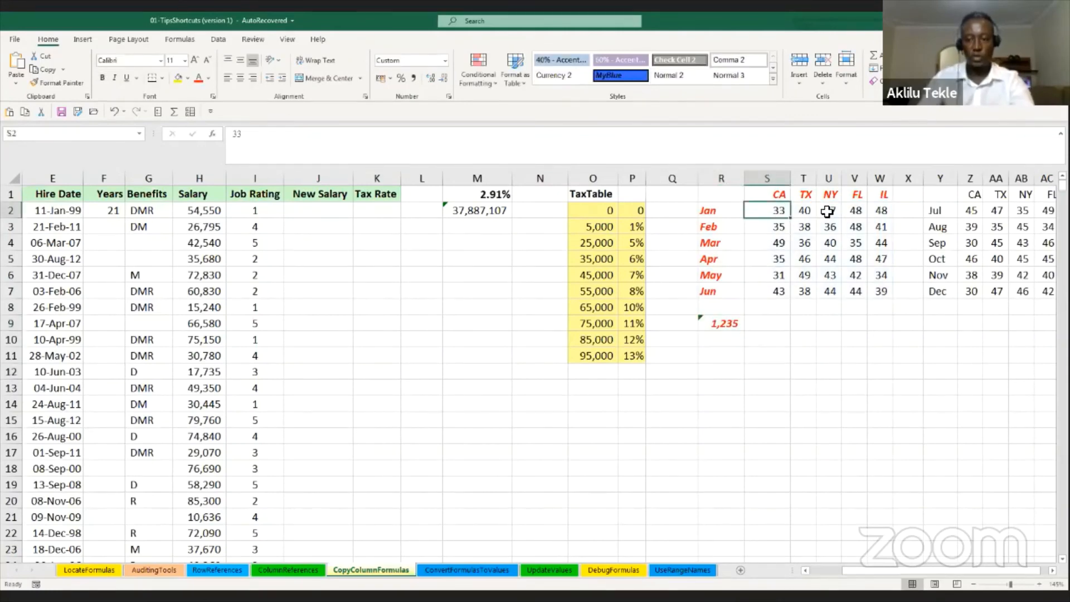
pyautogui.write('50')
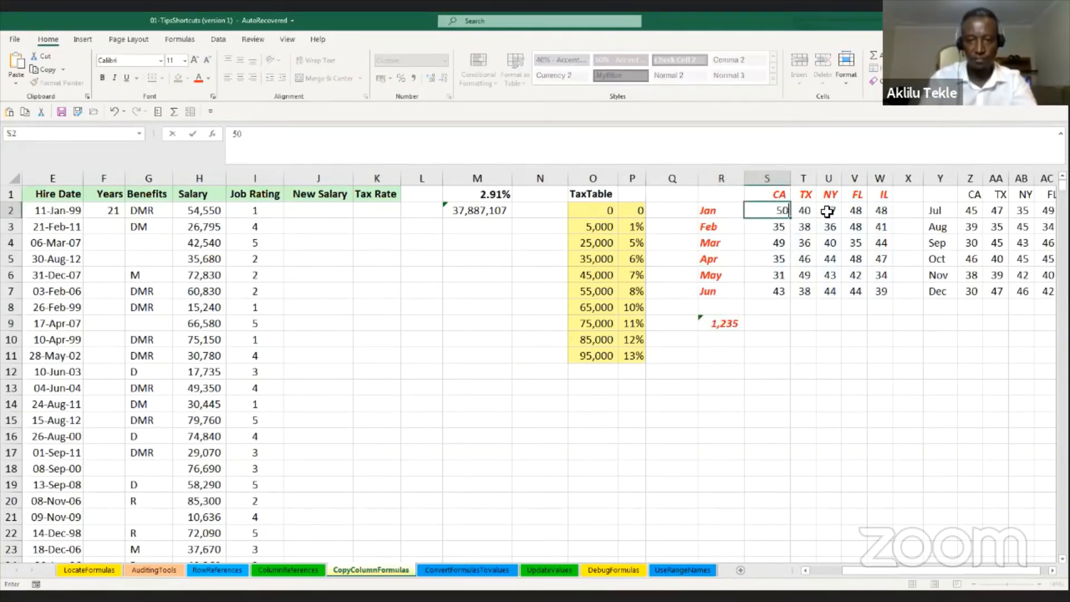
pyautogui.press('Return')
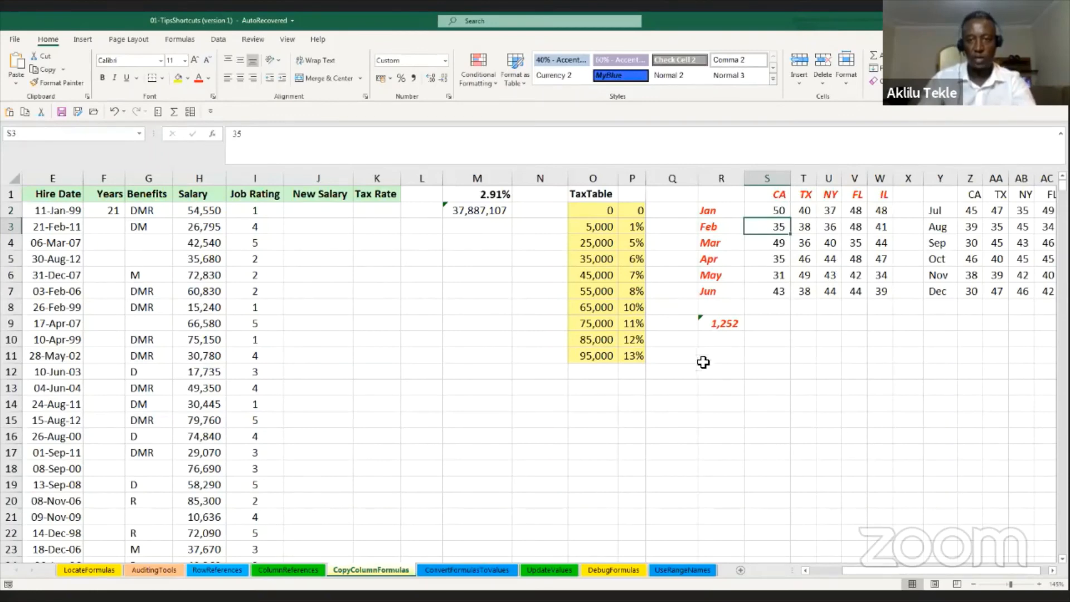
pyautogui.click(724, 323)
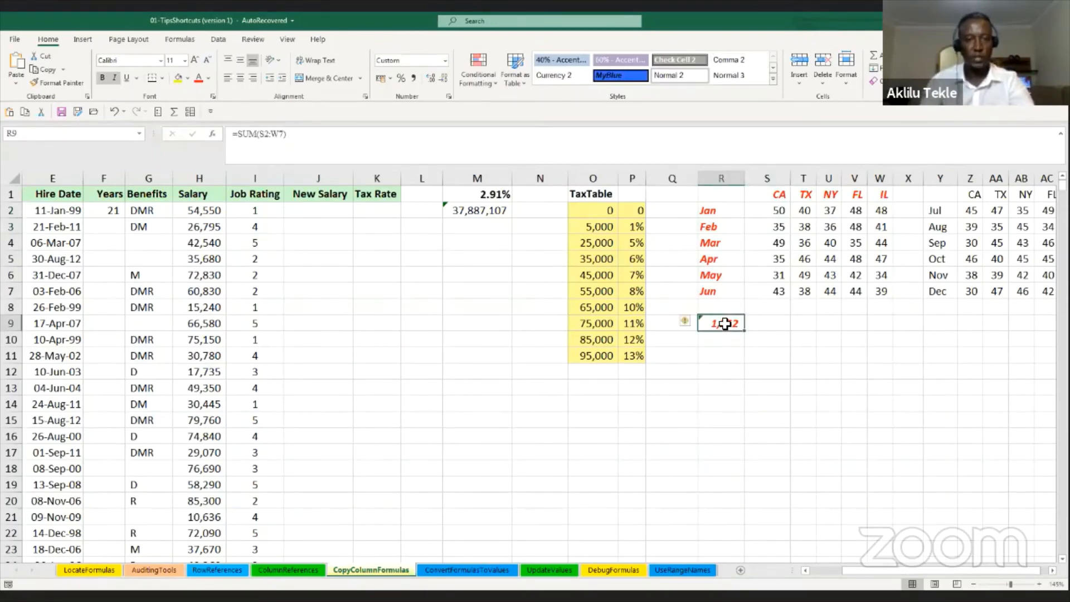